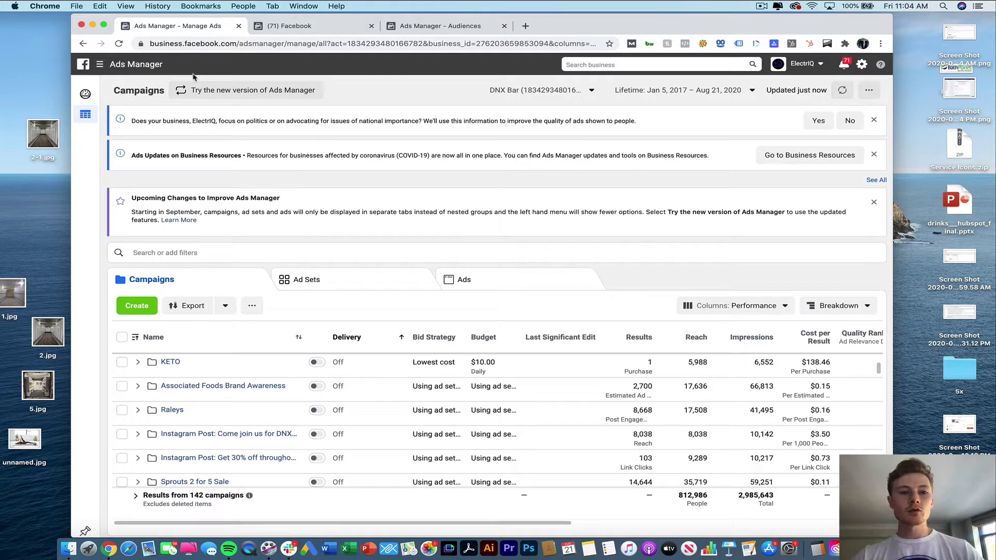
- Go to the Audiences page from the Ads Manager business tools menu
{"action": "left_click", "coordinate": [140, 68]}
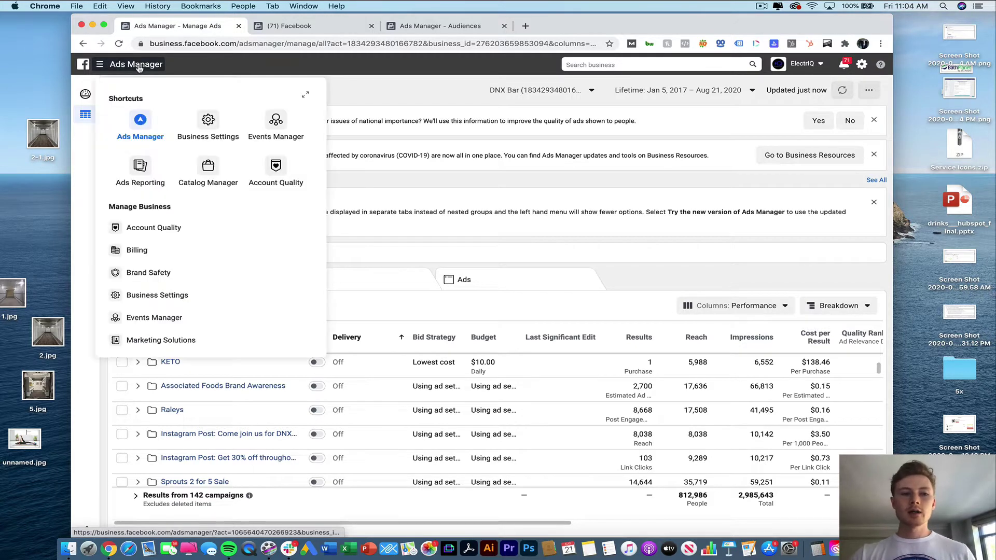
{"action": "scroll", "coordinate": [154, 122], "scroll_direction": "down", "scroll_amount": 5}
{"action": "scroll", "coordinate": [153, 120], "scroll_direction": "down", "scroll_amount": 5}
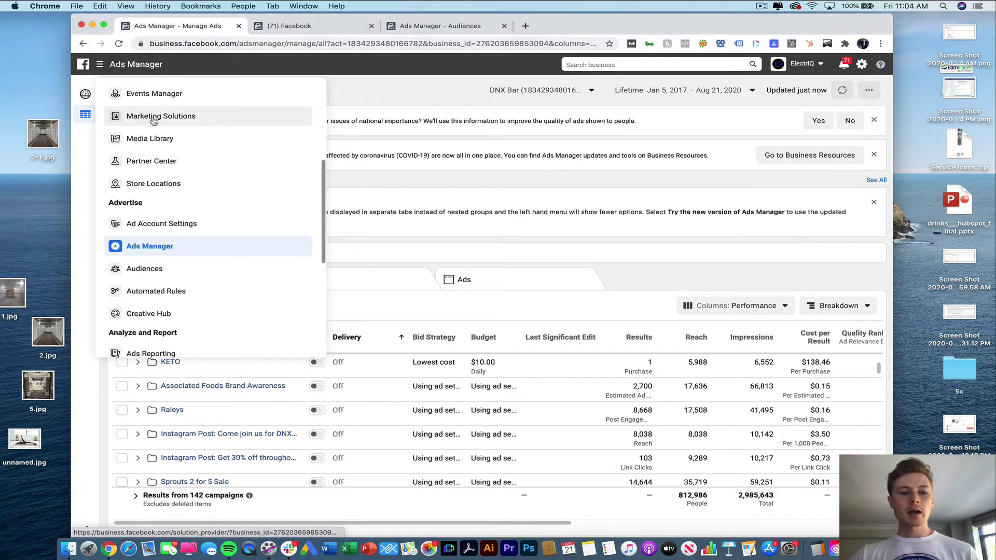
{"action": "scroll", "coordinate": [153, 121], "scroll_direction": "down", "scroll_amount": 3}
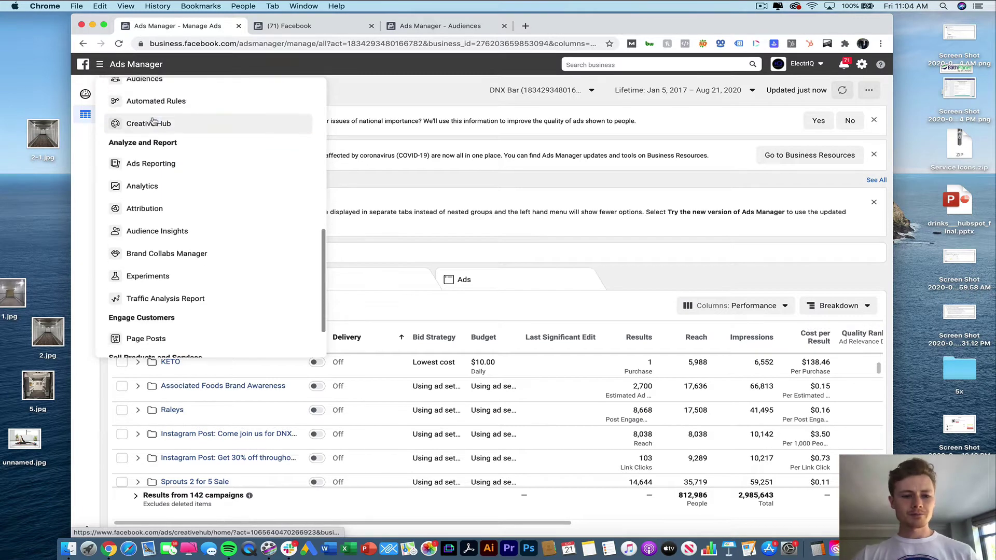
{"action": "scroll", "coordinate": [153, 121], "scroll_direction": "down", "scroll_amount": 3}
{"action": "scroll", "coordinate": [154, 121], "scroll_direction": "up", "scroll_amount": 7}
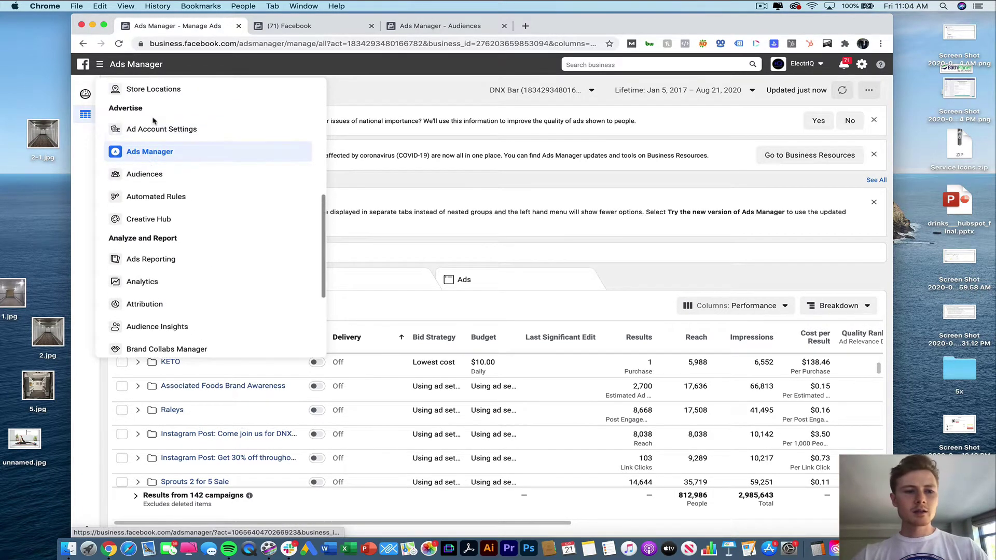
{"action": "left_click", "coordinate": [132, 176]}
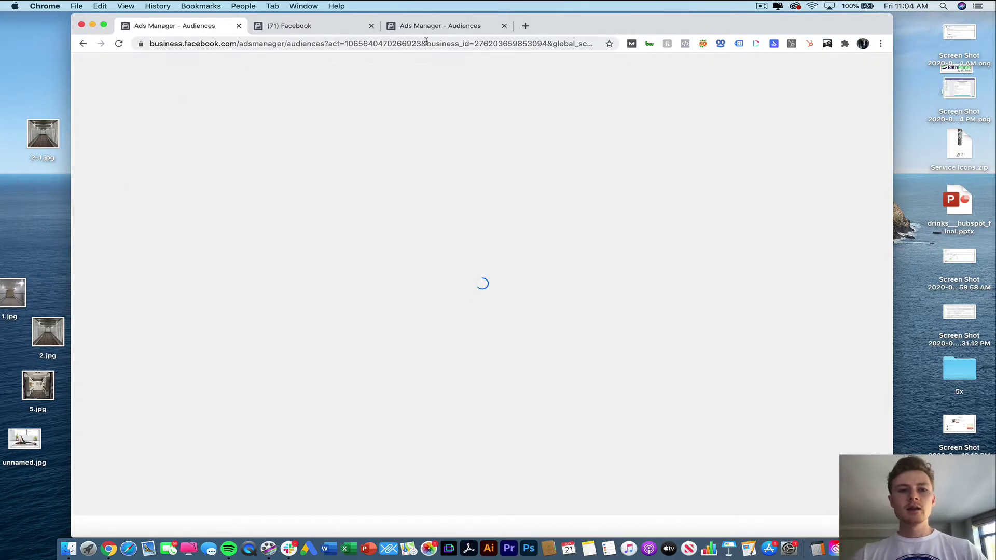
- Show the audience list and start creating a new audience
{"action": "left_click", "coordinate": [434, 27]}
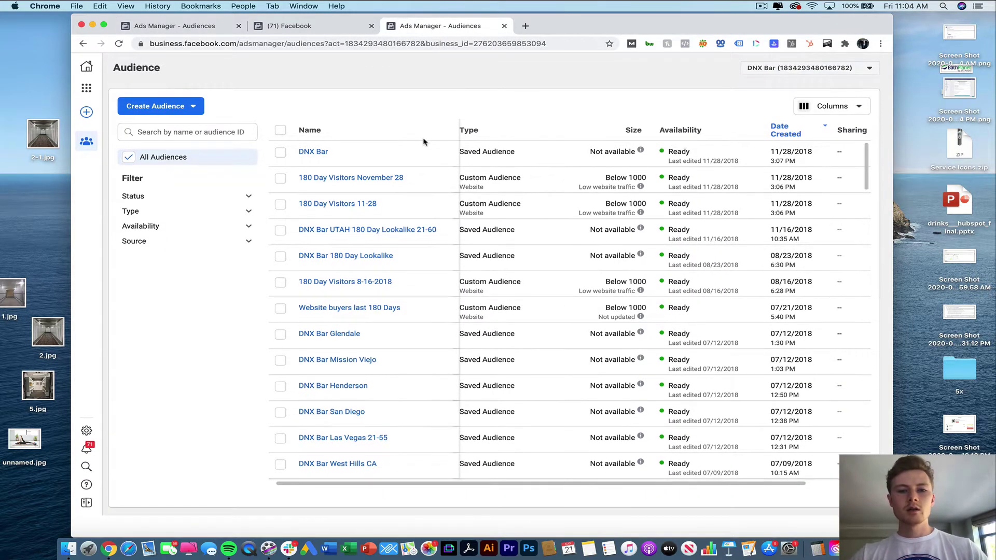
{"action": "scroll", "coordinate": [423, 141], "scroll_direction": "left", "scroll_amount": 5}
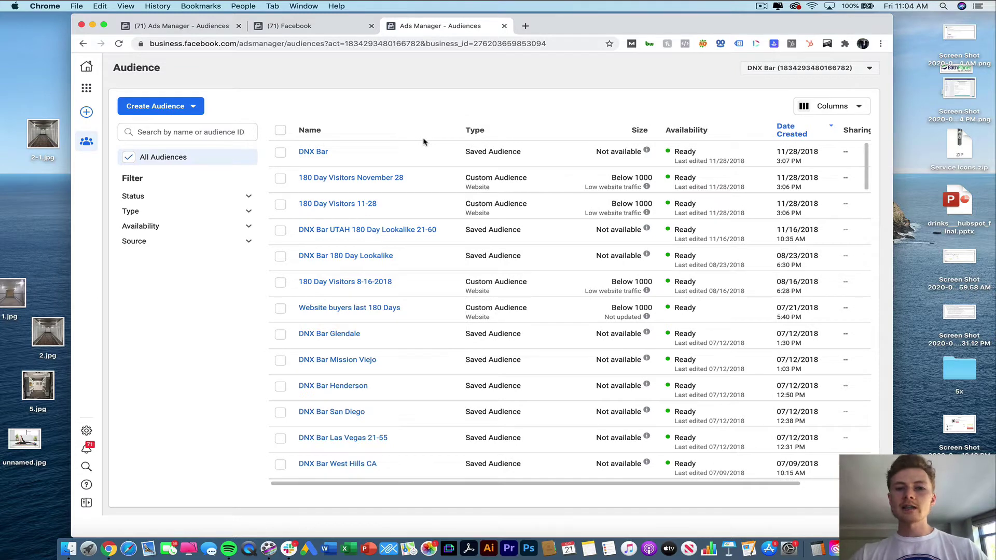
{"action": "left_click", "coordinate": [161, 106]}
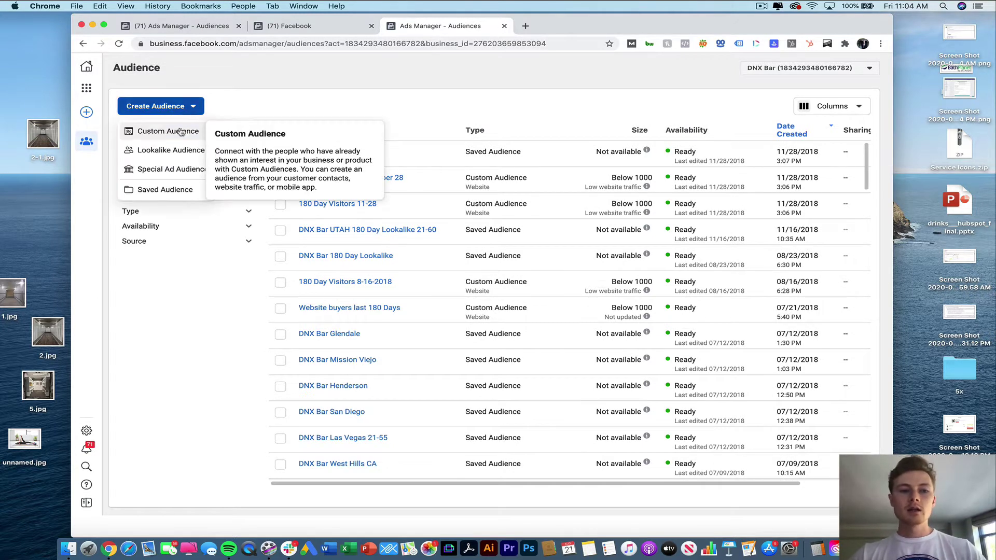
- Build a website-visitor custom audience covering the past 90 days
{"action": "left_click", "coordinate": [181, 131]}
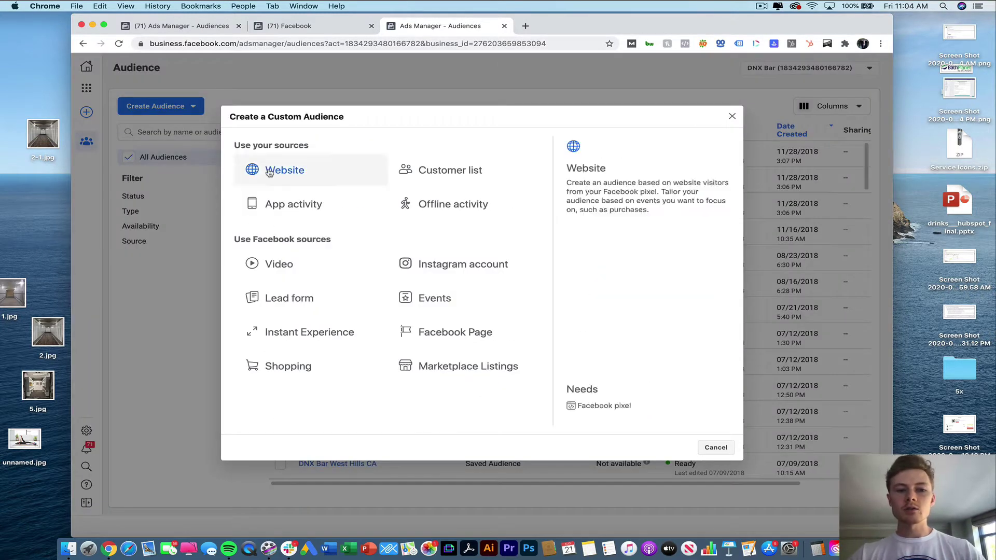
{"action": "left_click", "coordinate": [298, 173]}
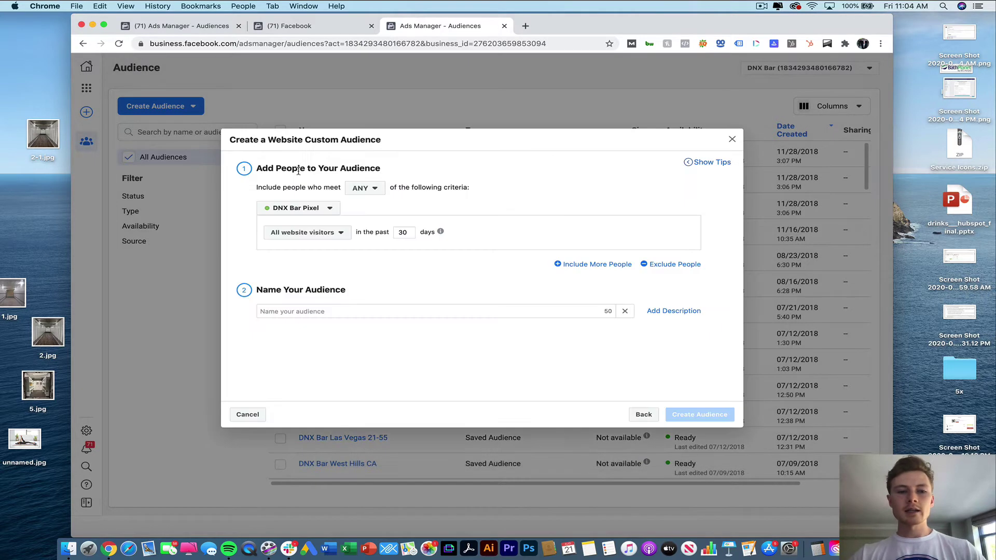
{"action": "double_click", "coordinate": [405, 232]}
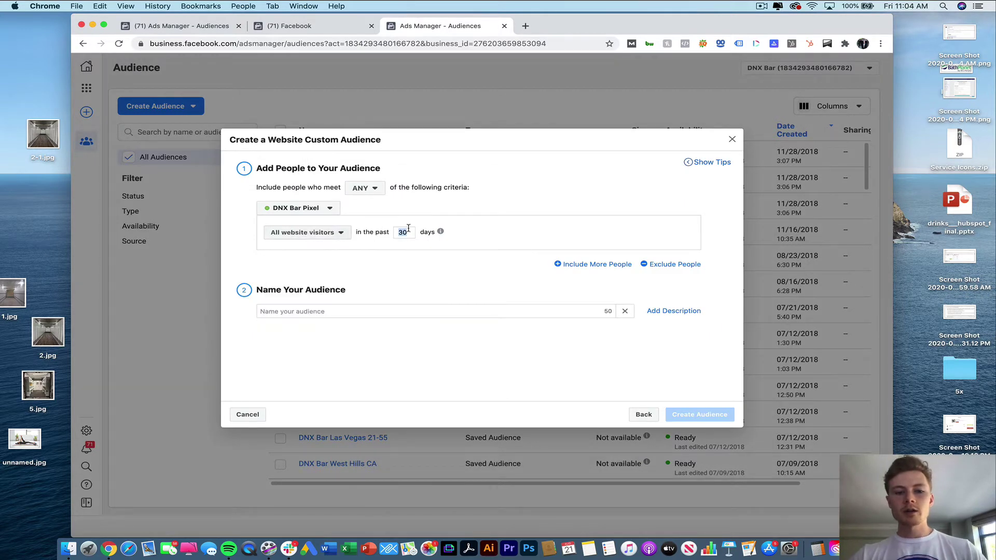
{"action": "type", "text": "90"}
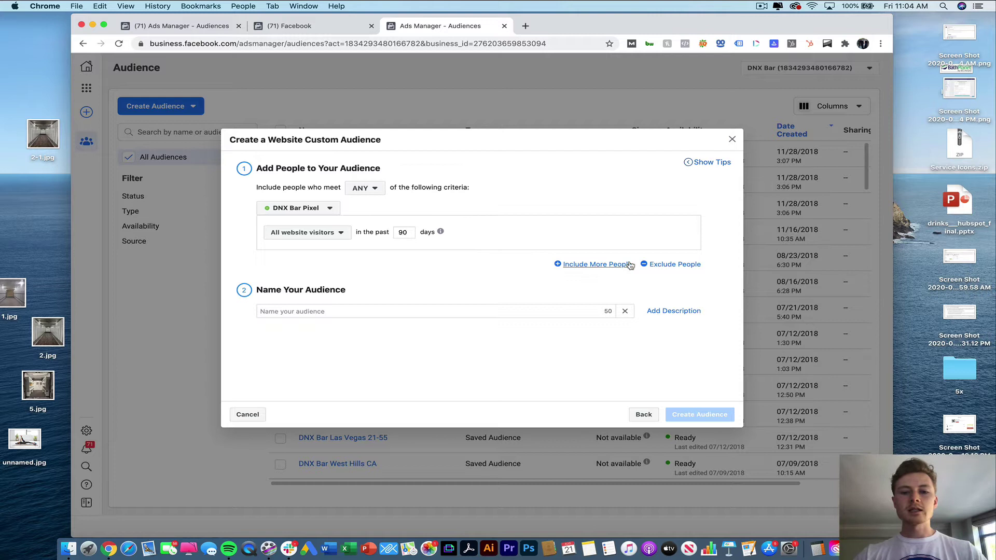
- Exclude people who made a Purchase in the past 30 days
{"action": "left_click", "coordinate": [674, 264]}
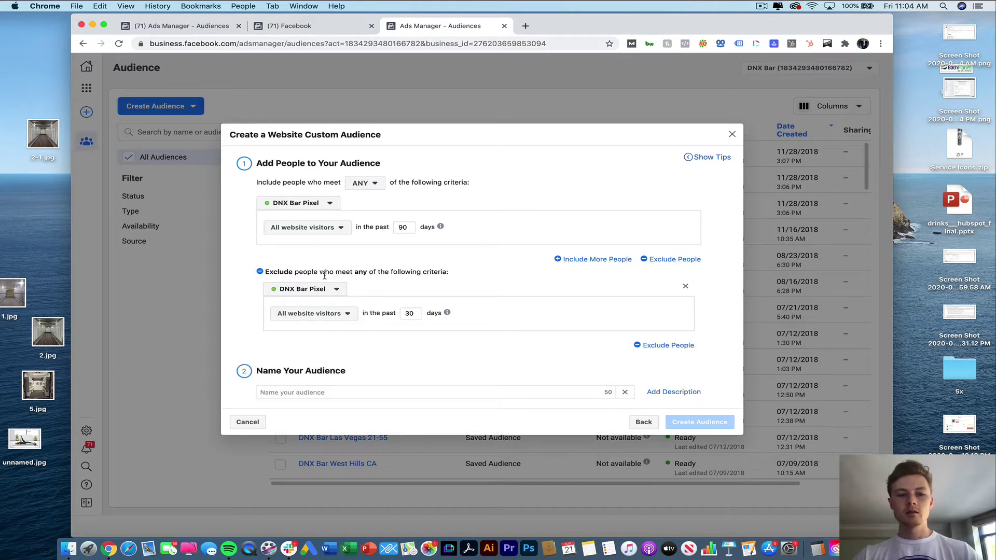
{"action": "left_click", "coordinate": [345, 314]}
{"action": "scroll", "coordinate": [313, 394], "scroll_direction": "down", "scroll_amount": 2}
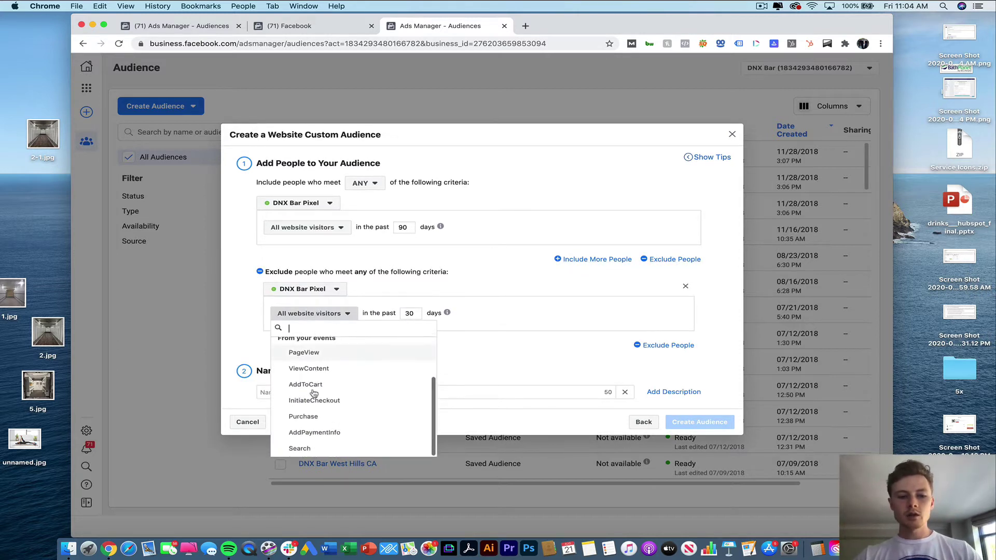
{"action": "left_click", "coordinate": [313, 417]}
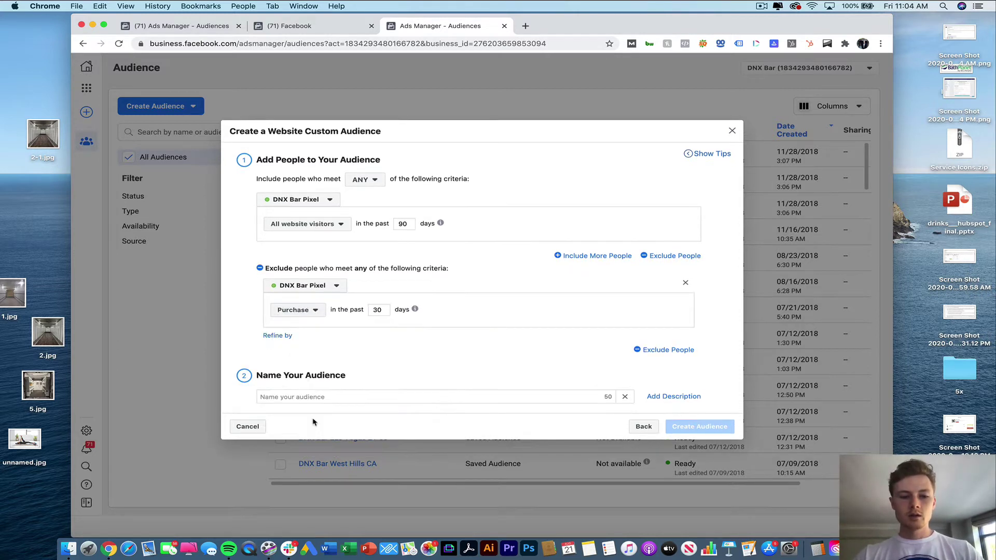
- Reselect the visitor day count to correct the mistyped value
{"action": "double_click", "coordinate": [403, 224]}
{"action": "type", "text": "12"}
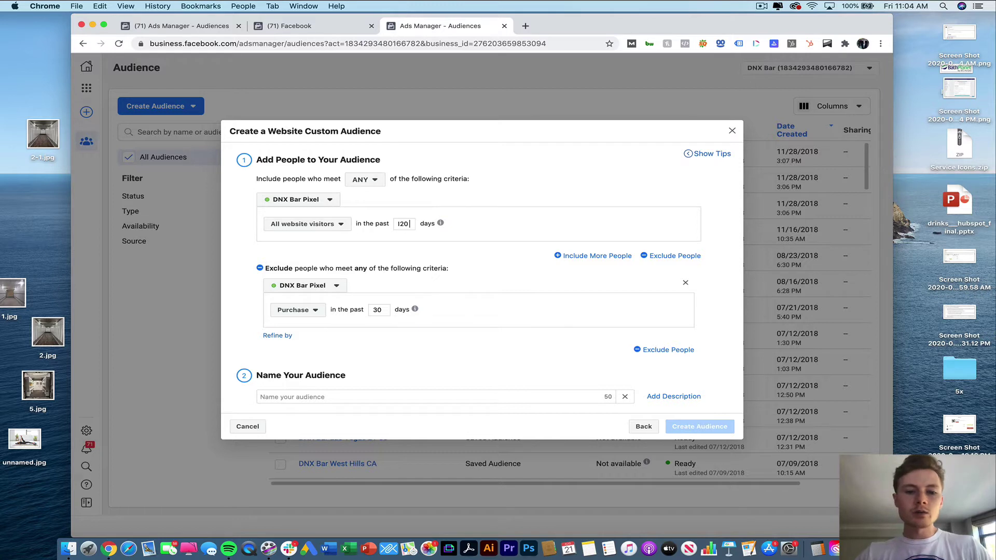
{"action": "key", "text": "super+a"}
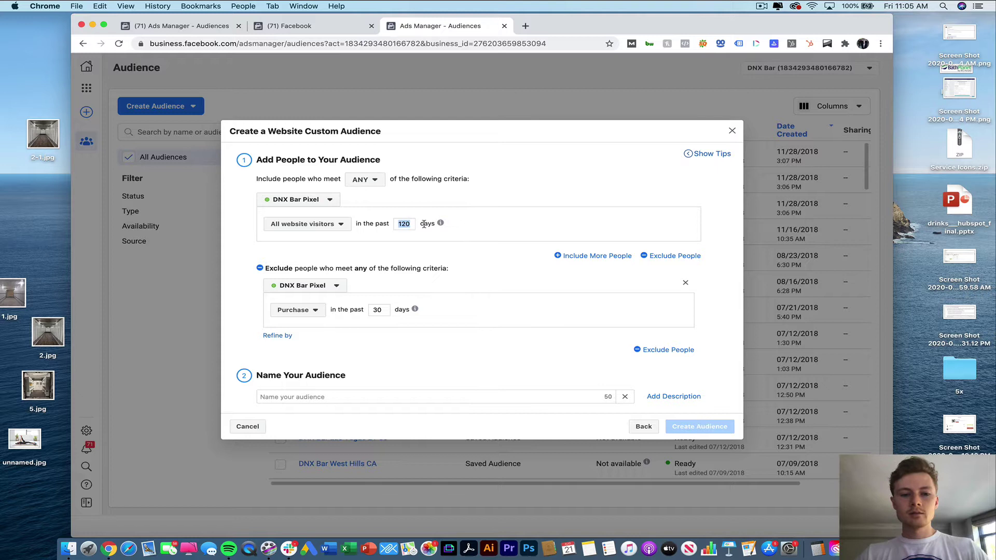
- Restore the 90-day window, name the audience '90 Day Retargeting (Exclude 30 Day Purchasers)', and create it
{"action": "type", "text": "90"}
{"action": "left_click", "coordinate": [400, 398]}
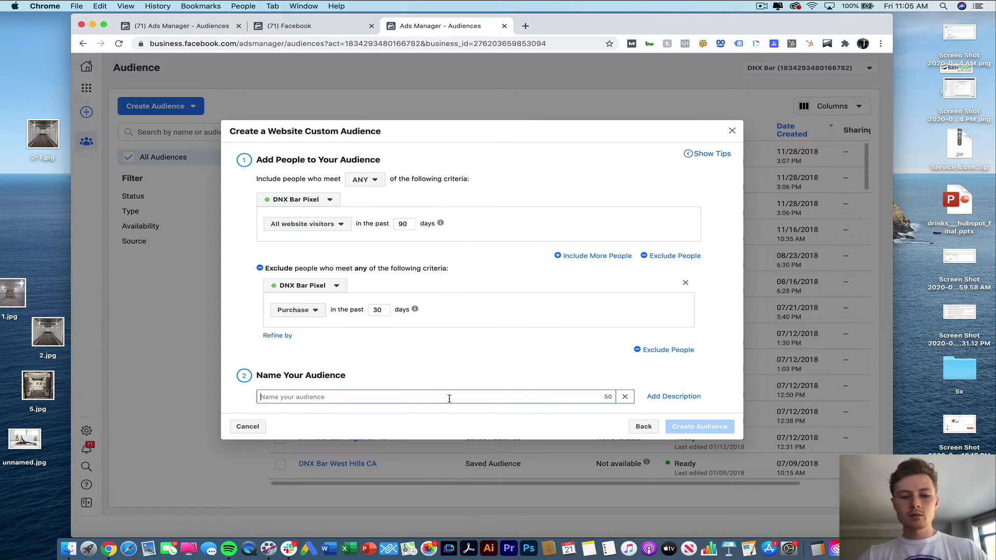
{"action": "type", "text": "90 Day"}
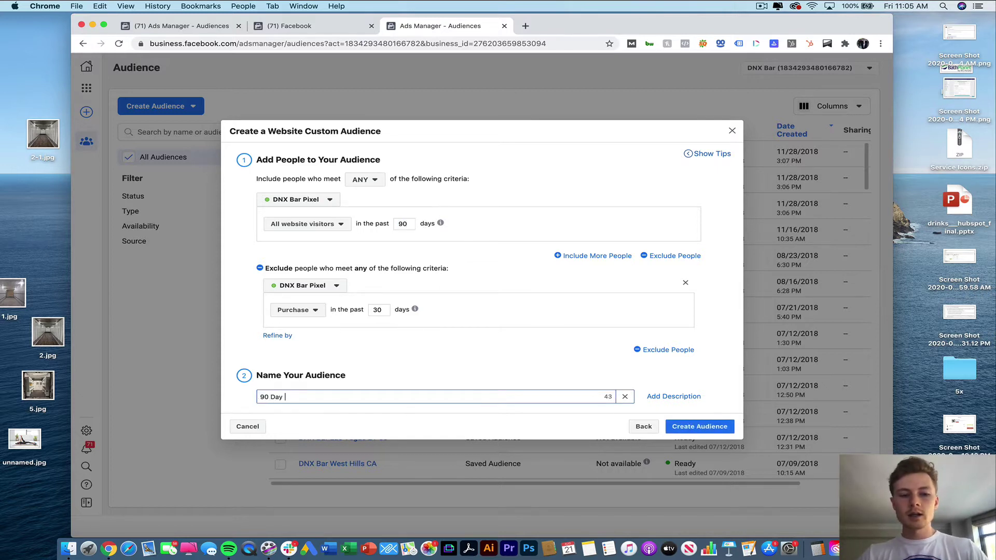
{"action": "type", "text": " Retargetg"}
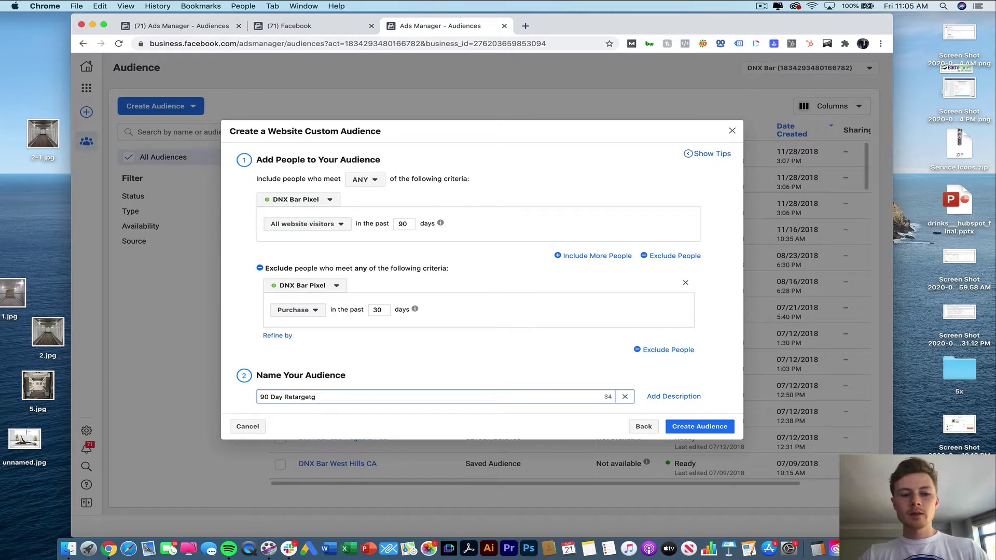
{"action": "type", "text": "inxclude "}
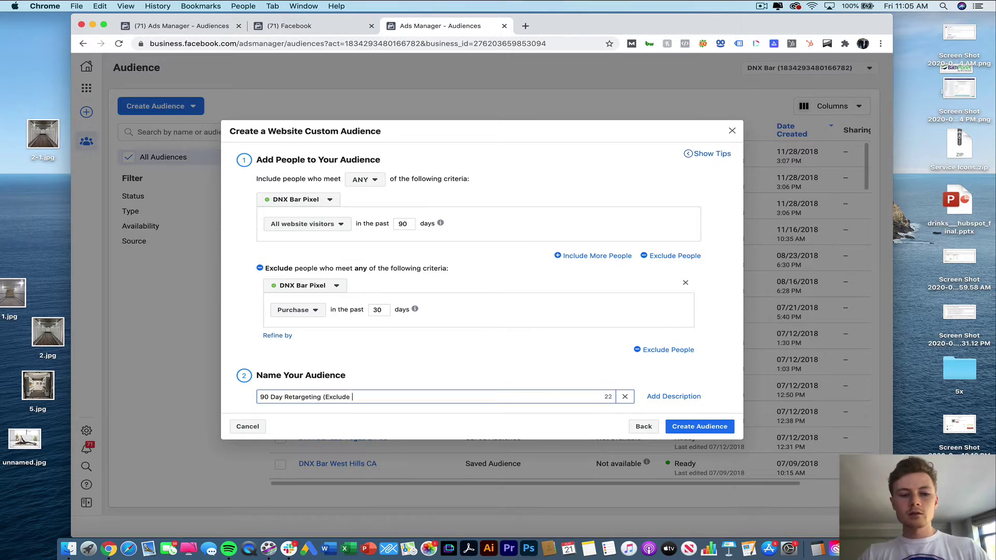
{"action": "type", "text": "30 Day Purchase"}
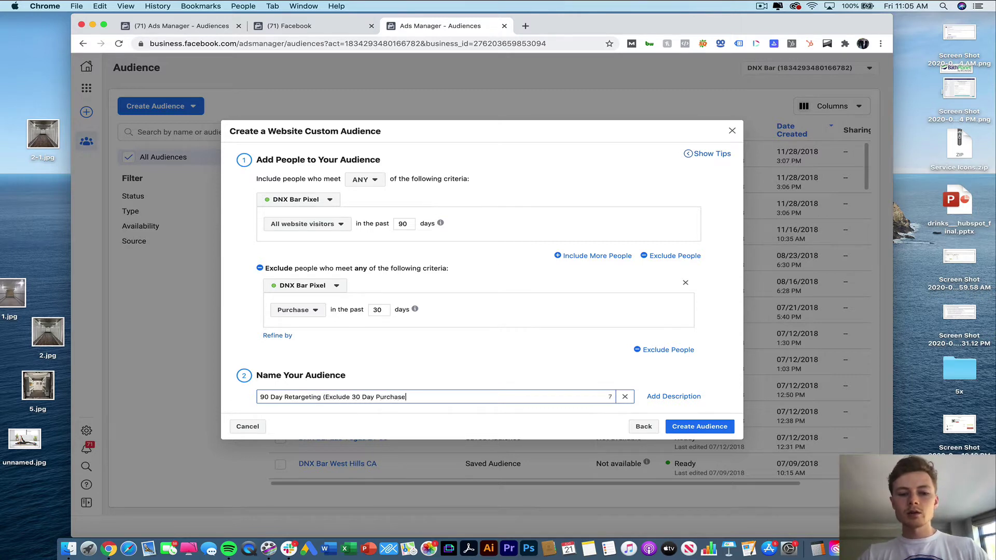
{"action": "type", "text": "rs)"}
{"action": "left_click", "coordinate": [705, 424]}
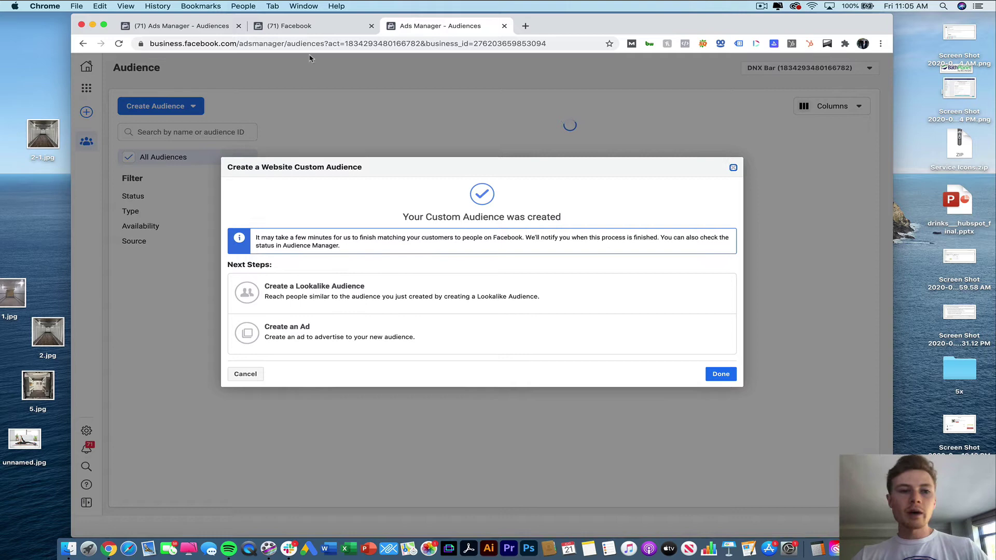
- Start an ad for the new audience with the Conversions campaign objective
{"action": "left_click", "coordinate": [337, 339]}
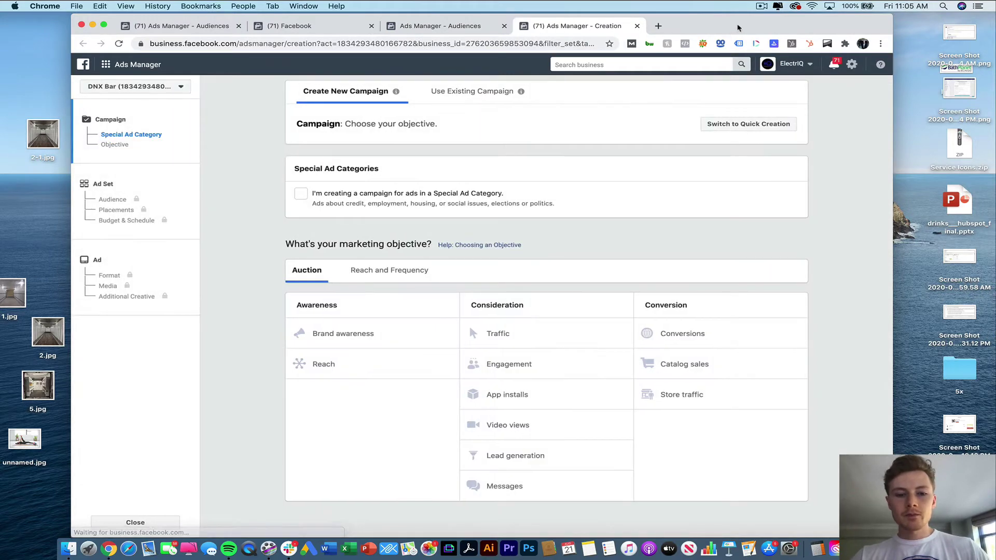
{"action": "left_click_drag", "start_coordinate": [739, 27], "coordinate": [673, 27]}
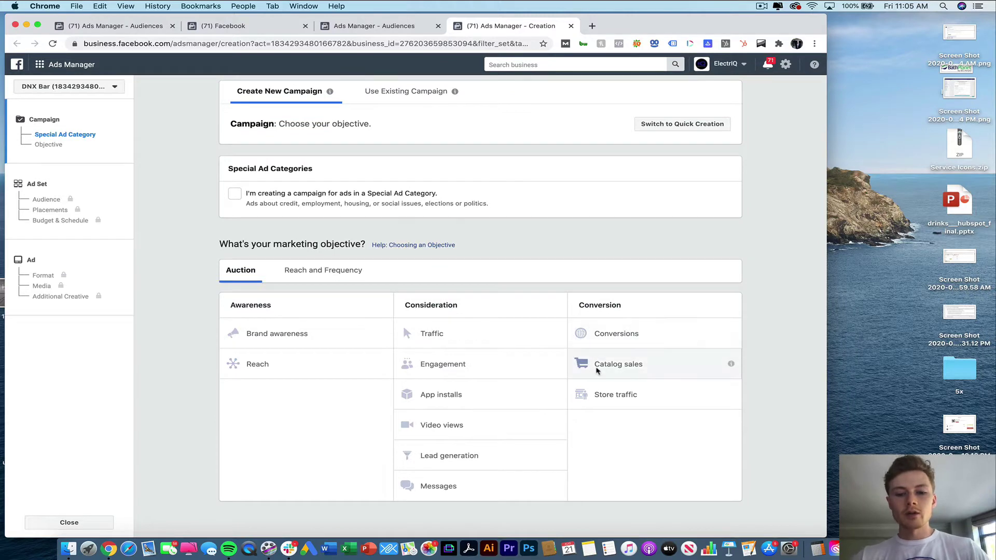
{"action": "left_click", "coordinate": [585, 333]}
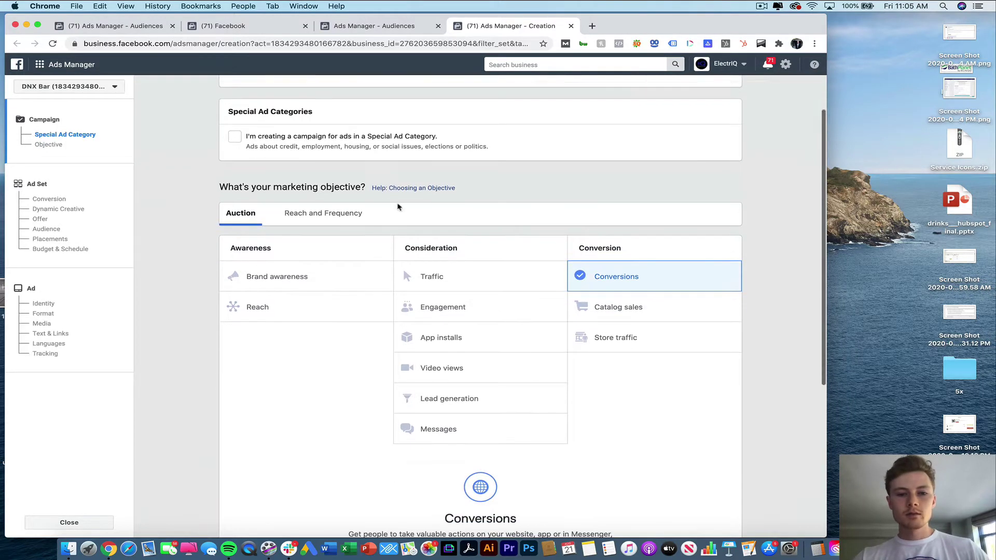
{"action": "scroll", "coordinate": [403, 268], "scroll_direction": "down", "scroll_amount": 5}
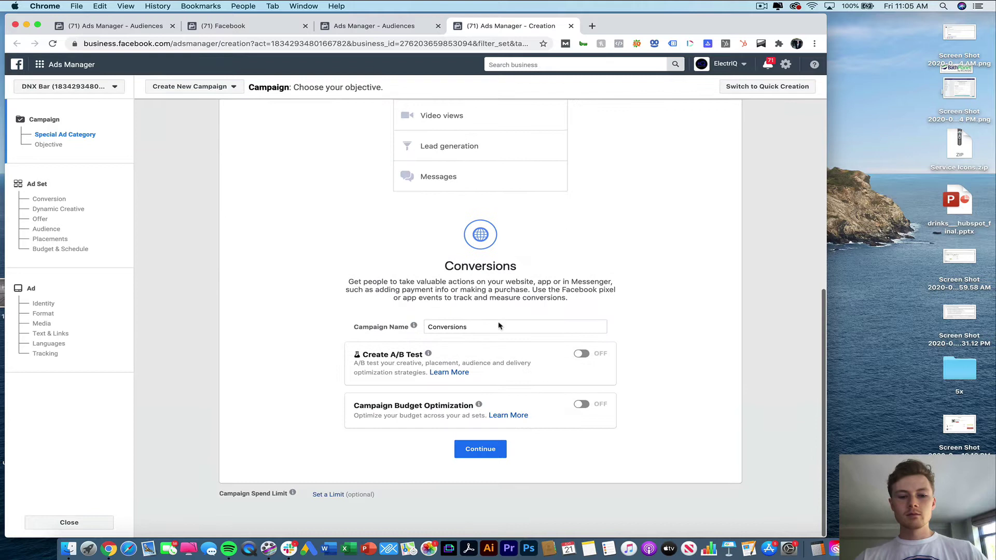
- Replace the campaign name with 'Retargeting Conversions ('
{"action": "left_click", "coordinate": [488, 328]}
{"action": "key", "text": "super+a"}
{"action": "type", "text": "R"}
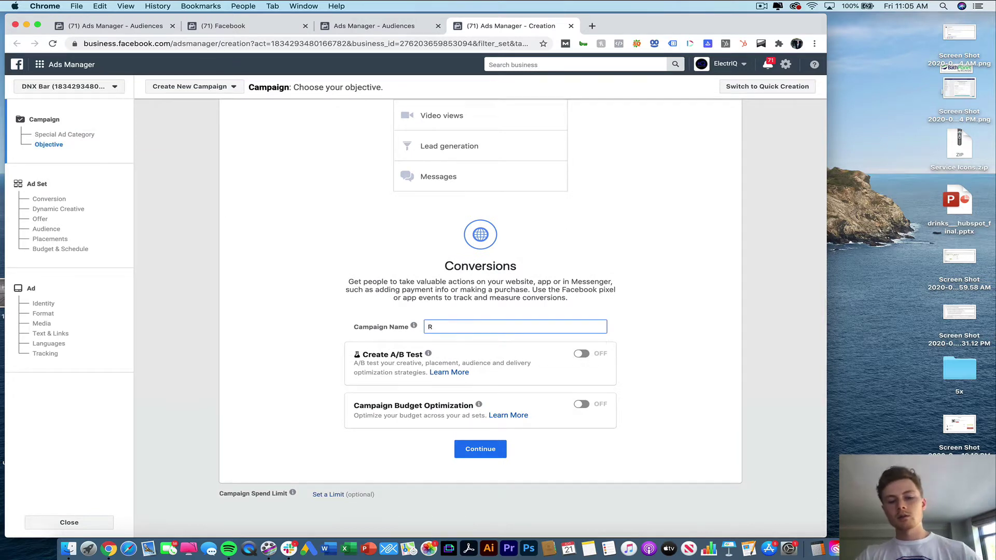
{"action": "type", "text": "etargeting Co"}
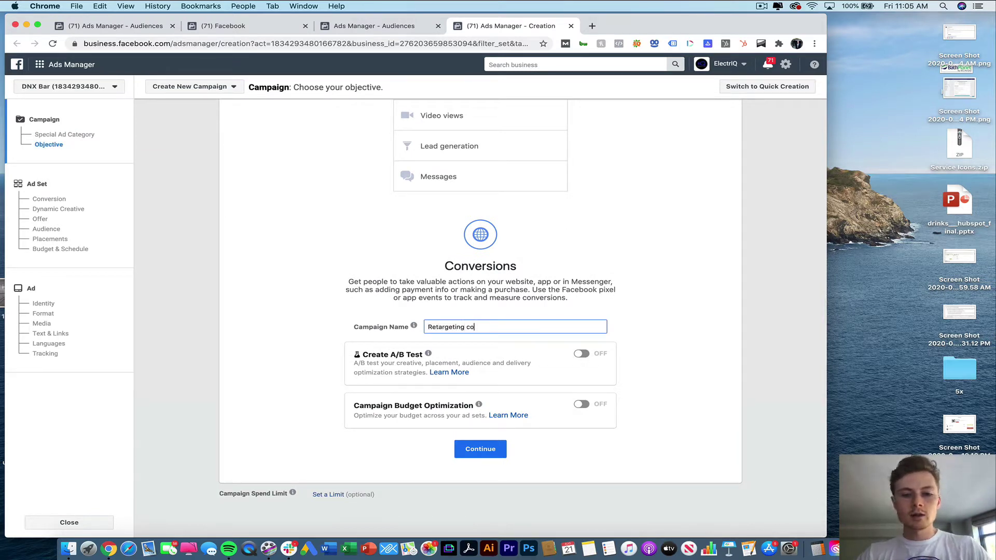
{"action": "type", "text": "nversion"}
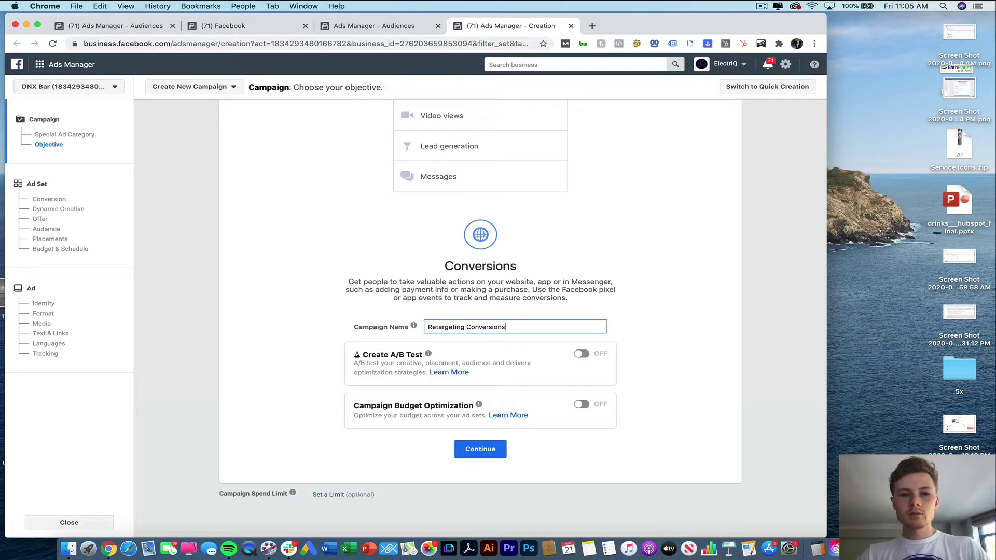
{"action": "type", "text": "s ("}
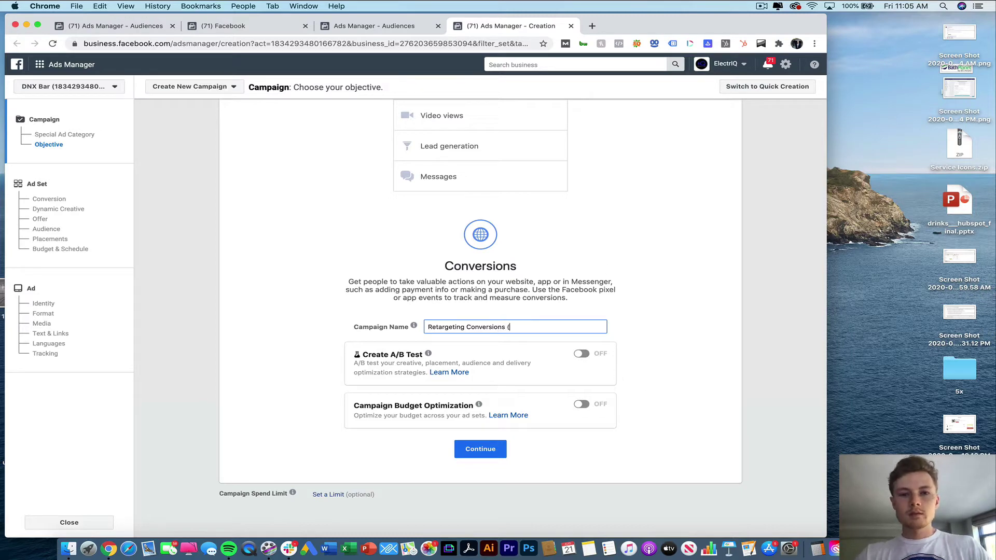
{"action": "key", "text": "super+t"}
- Sign in to the Shopify Partners account using the saved account e-mail
{"action": "type", "text": "partners"}
{"action": "key", "text": "Return"}
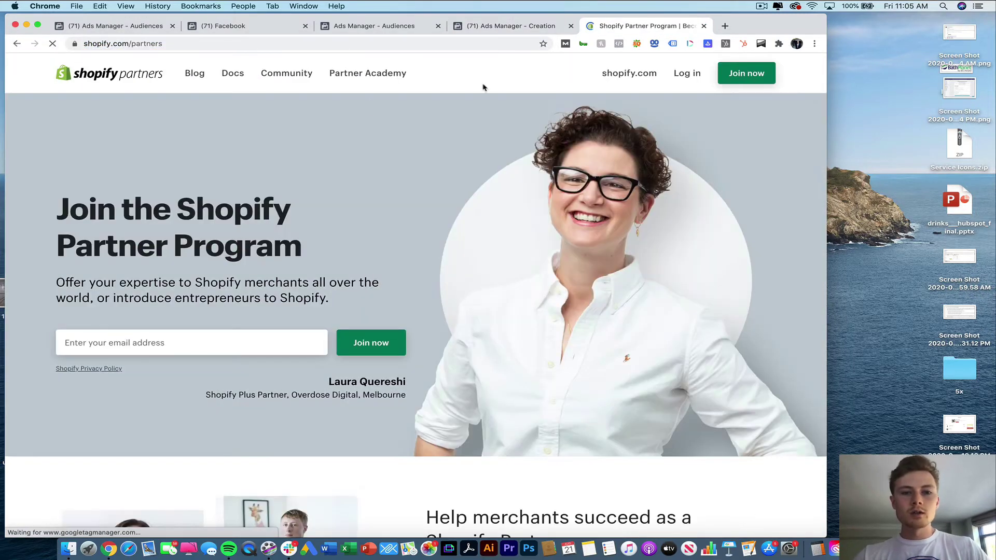
{"action": "left_click", "coordinate": [686, 72]}
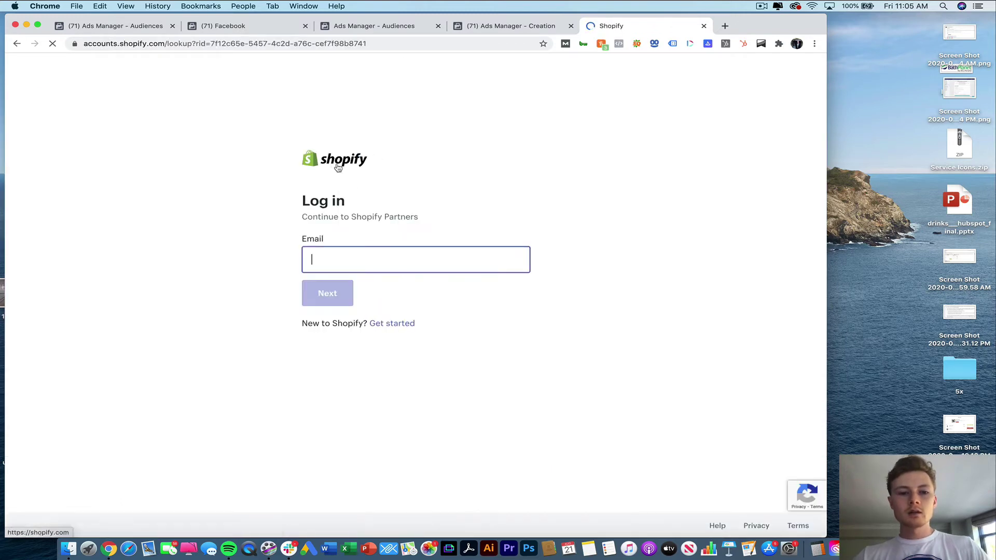
{"action": "type", "text": "bran"}
{"action": "left_click", "coordinate": [390, 285]}
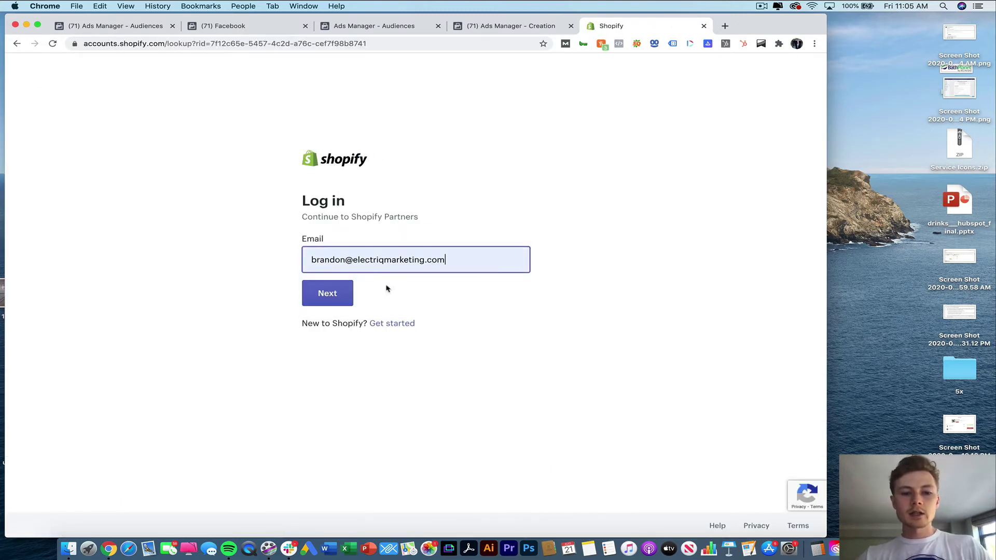
{"action": "left_click", "coordinate": [329, 292]}
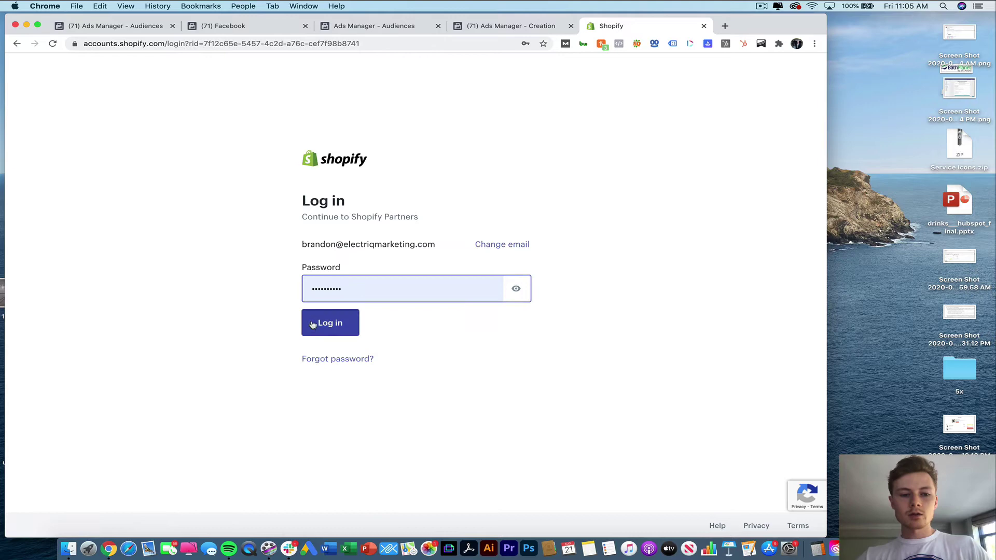
{"action": "left_click", "coordinate": [313, 325]}
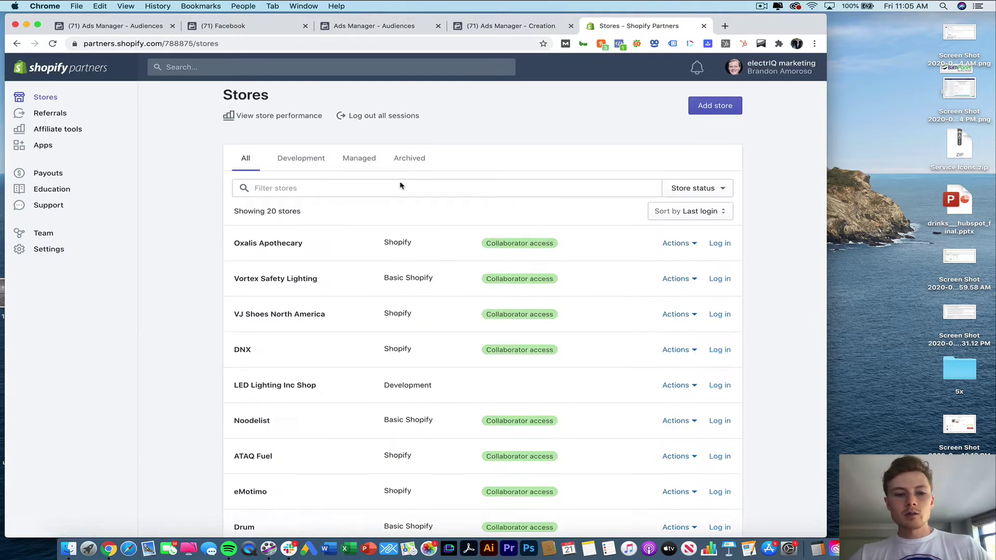
- Log into the DNX store admin and review its discount codes, including TRYDNX
{"action": "scroll", "coordinate": [400, 185], "scroll_direction": "down", "scroll_amount": 5}
{"action": "left_click", "coordinate": [721, 201]}
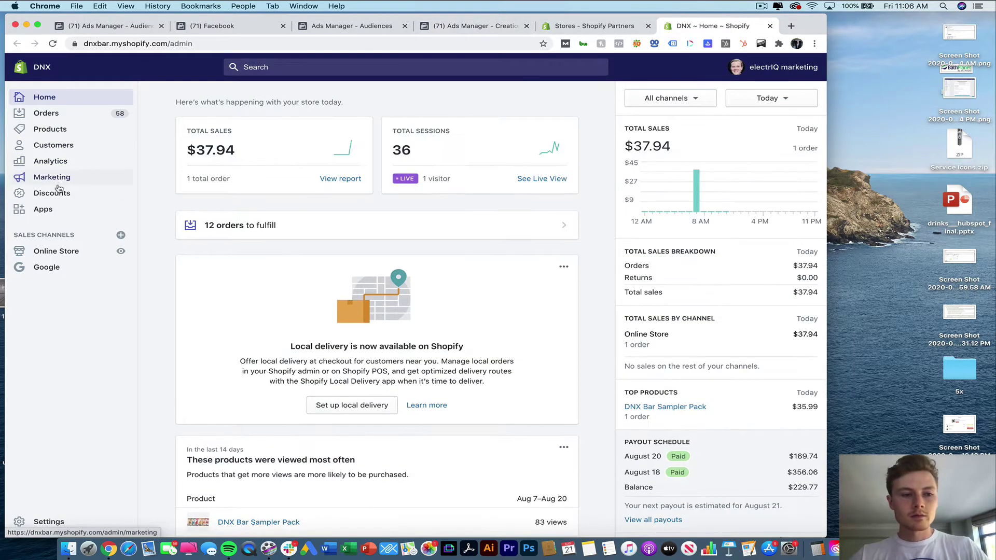
{"action": "left_click", "coordinate": [55, 193]}
{"action": "scroll", "coordinate": [338, 259], "scroll_direction": "down", "scroll_amount": 3}
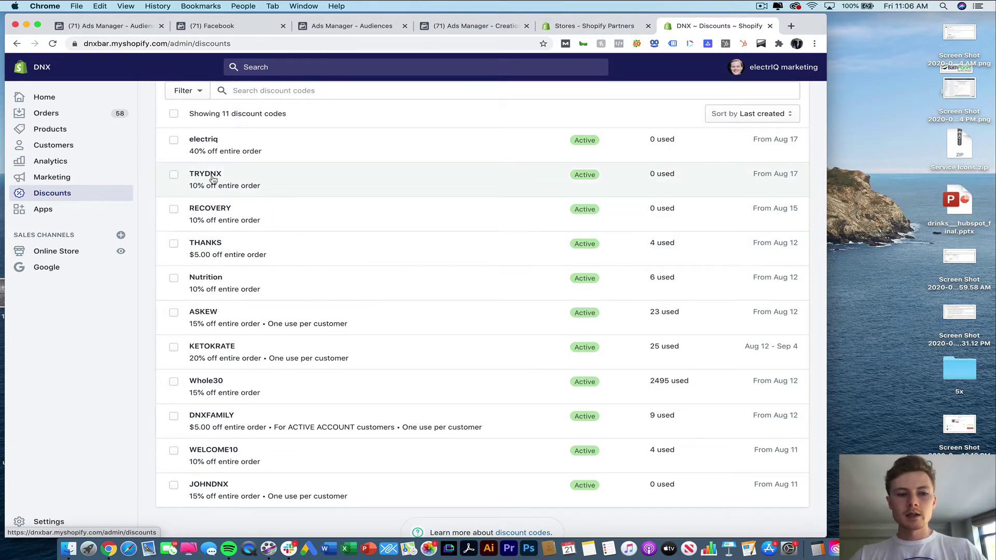
{"action": "scroll", "coordinate": [545, 184], "scroll_direction": "up", "scroll_amount": 1}
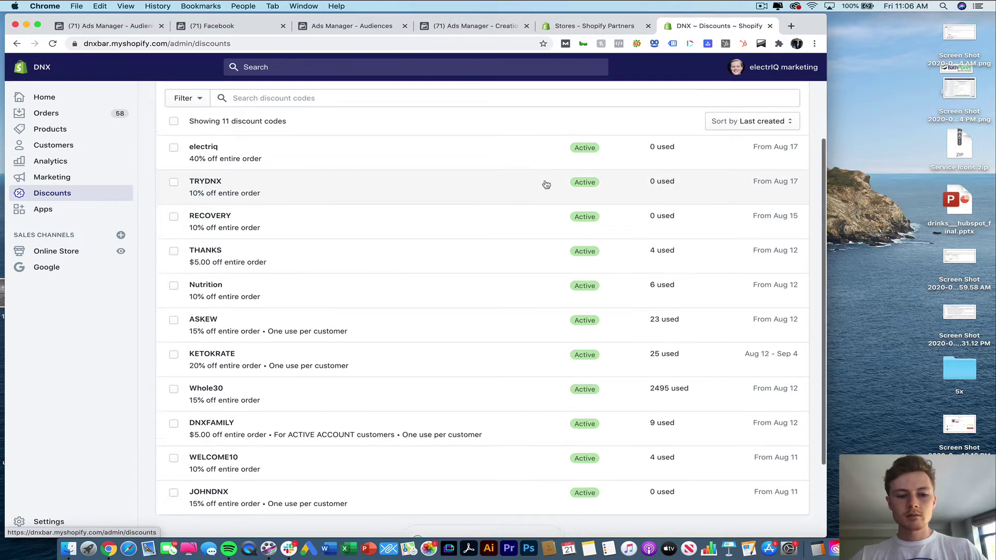
{"action": "left_click", "coordinate": [573, 26]}
- Back in Ads Manager, remove the discount code so the campaign stays Retargeting Conversions
{"action": "left_click", "coordinate": [451, 26]}
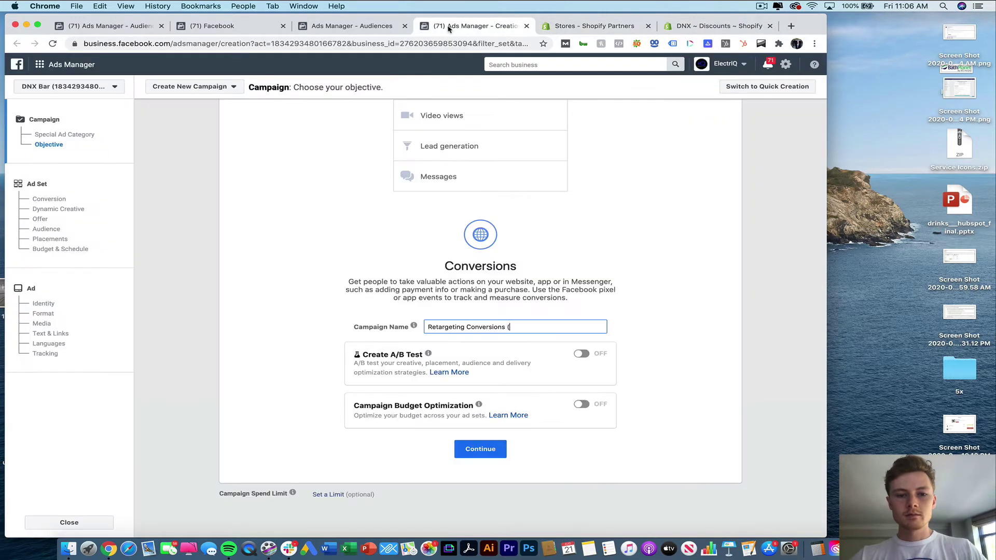
{"action": "type", "text": "TRYDNX"}
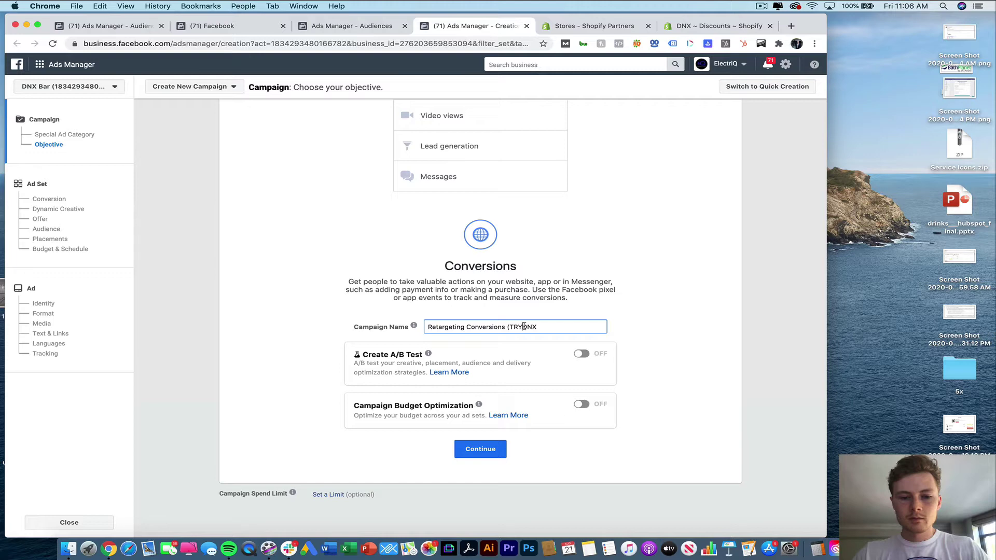
{"action": "key", "text": "BackSpace"}
{"action": "key", "text": "BackSpace"}
{"action": "key", "text": "BackSpace"}
{"action": "key", "text": "BackSpace"}
{"action": "key", "text": "BackSpace"}
{"action": "key", "text": "BackSpace"}
{"action": "key", "text": "BackSpace"}
{"action": "key", "text": "BackSpace"}
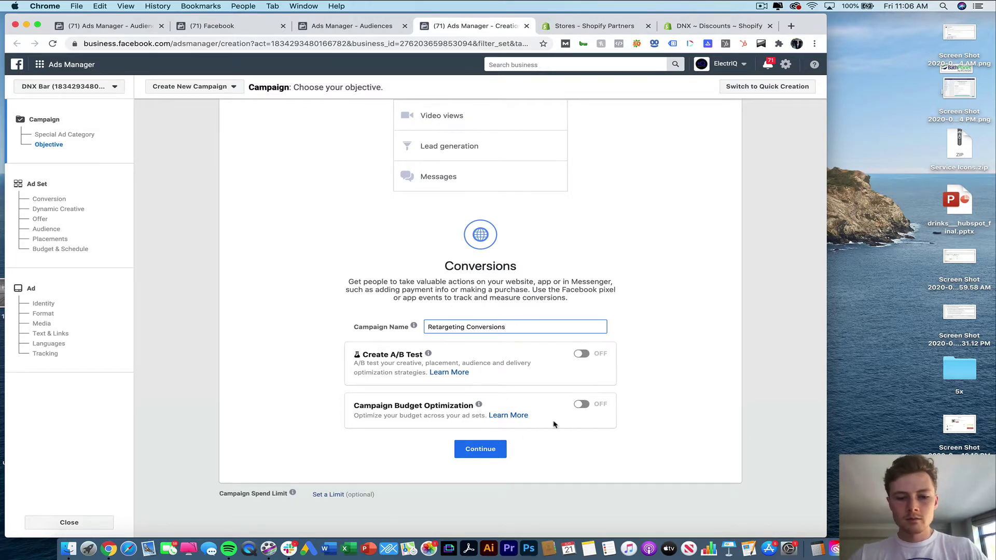
- Enable campaign budget optimization at $100.00 daily, reveal more options, and continue
{"action": "left_click", "coordinate": [583, 405]}
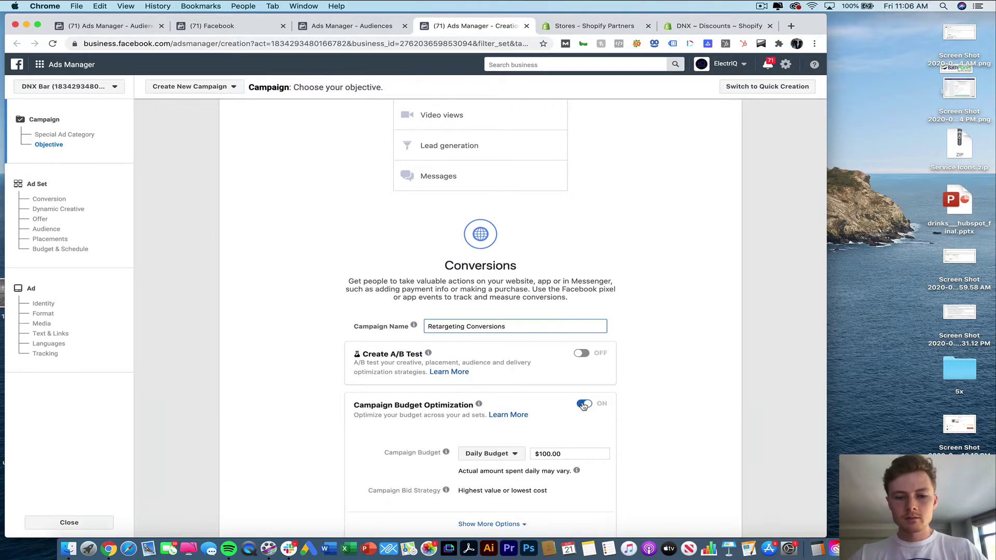
{"action": "scroll", "coordinate": [585, 406], "scroll_direction": "down", "scroll_amount": 3}
{"action": "mouse_move", "coordinate": [479, 292]}
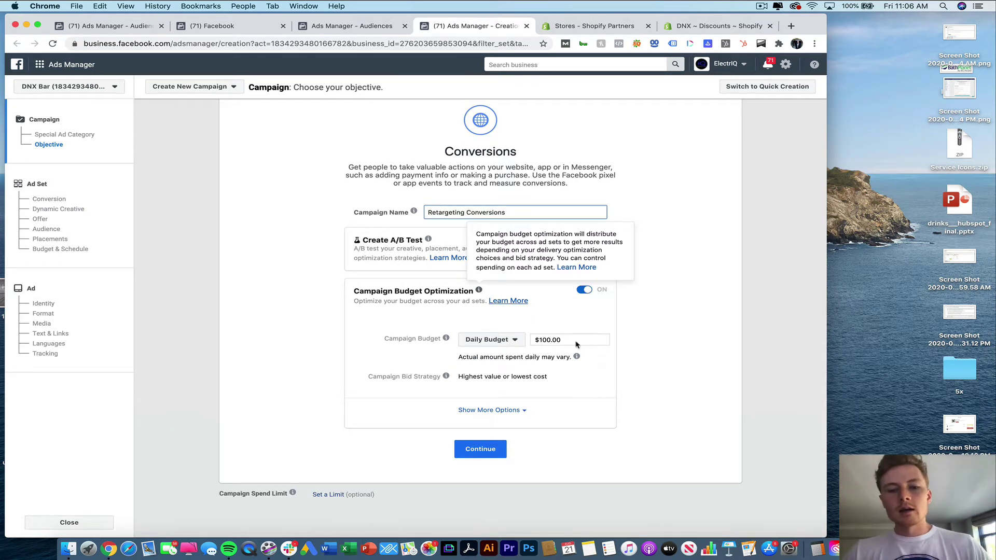
{"action": "left_click", "coordinate": [646, 380]}
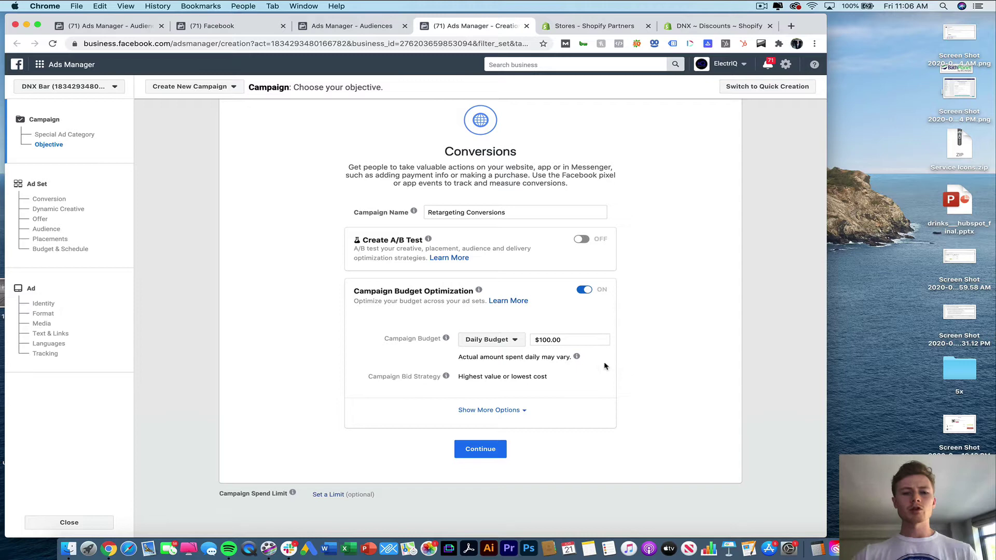
{"action": "left_click", "coordinate": [489, 409]}
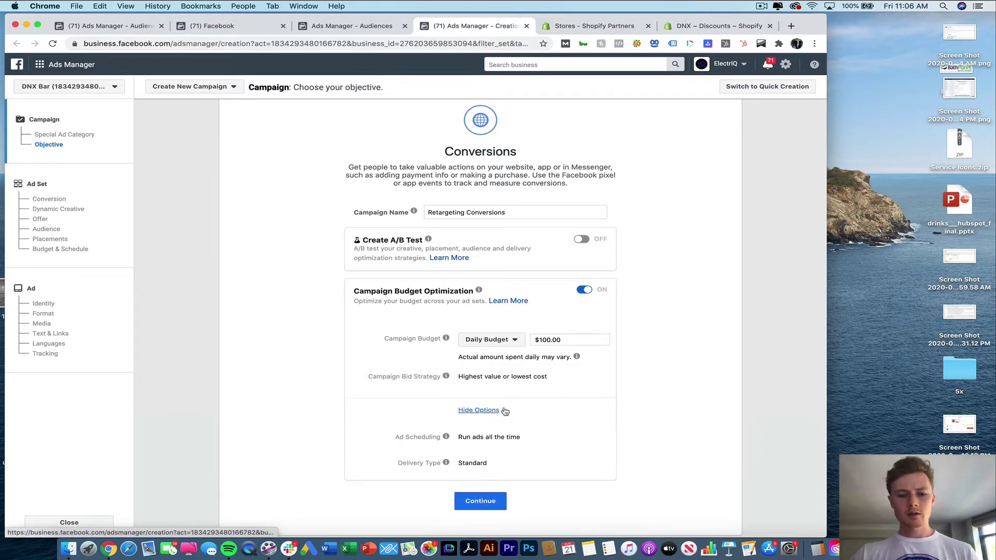
{"action": "left_click", "coordinate": [493, 511]}
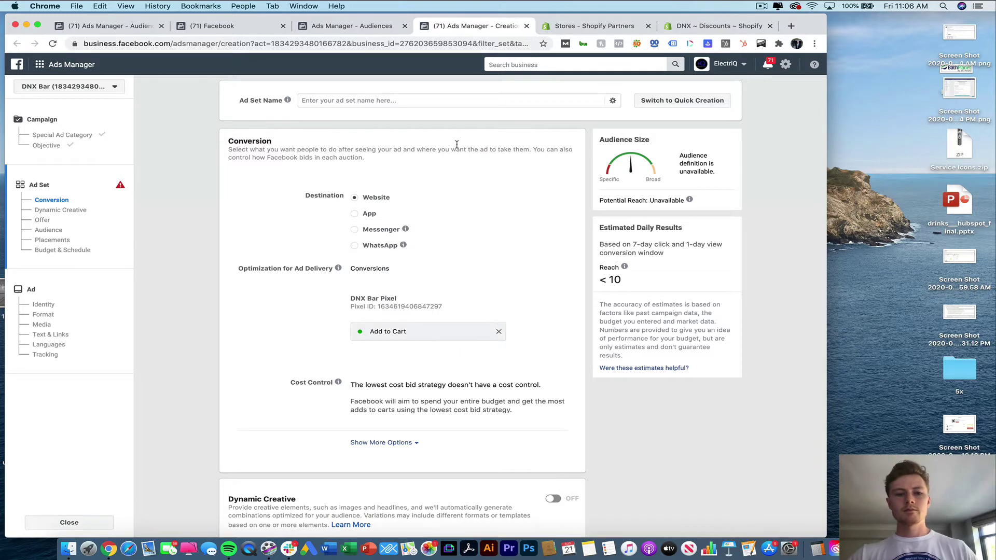
- Switch the ad set's conversion event from Add to Cart to Purchase
{"action": "scroll", "coordinate": [457, 146], "scroll_direction": "down", "scroll_amount": 2}
{"action": "scroll", "coordinate": [421, 305], "scroll_direction": "down", "scroll_amount": 1}
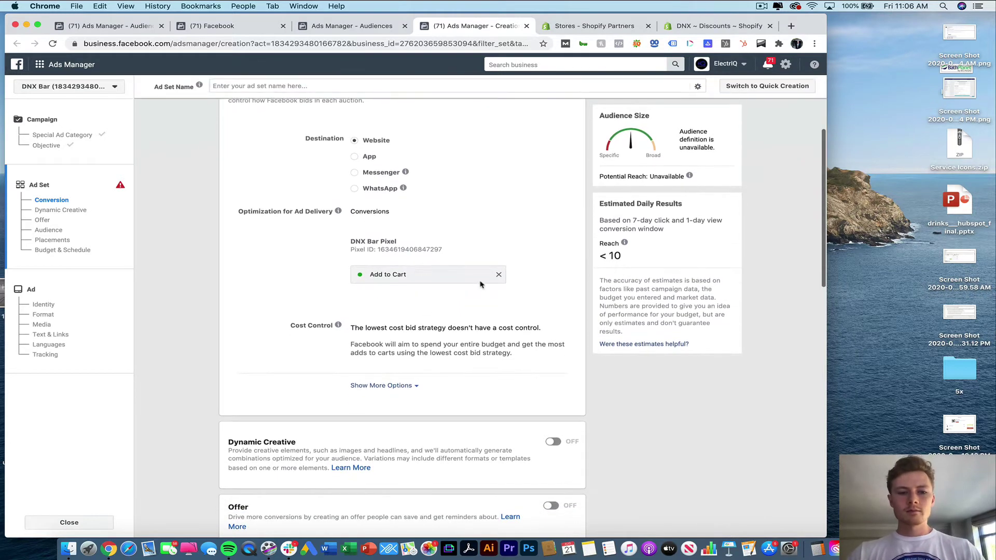
{"action": "left_click", "coordinate": [499, 275]}
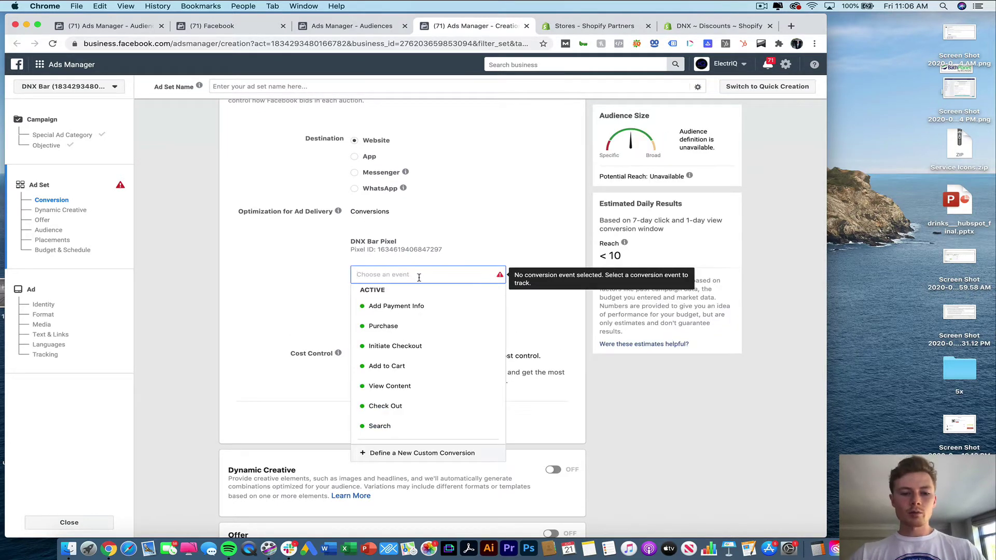
{"action": "type", "text": "purch"}
{"action": "left_click", "coordinate": [412, 306]}
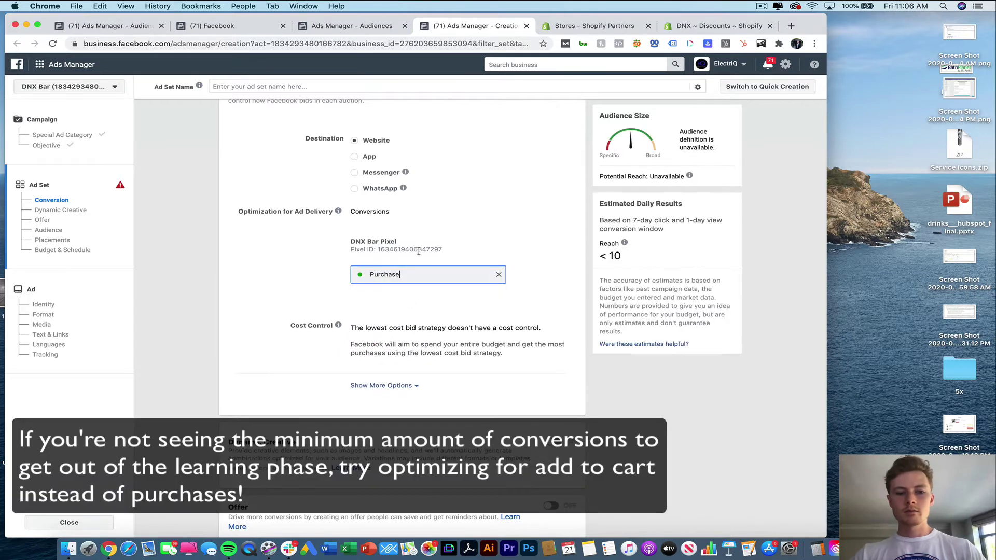
- Turn on an offer for the DNX Bar page and begin creating it
{"action": "scroll", "coordinate": [547, 300], "scroll_direction": "down", "scroll_amount": 7}
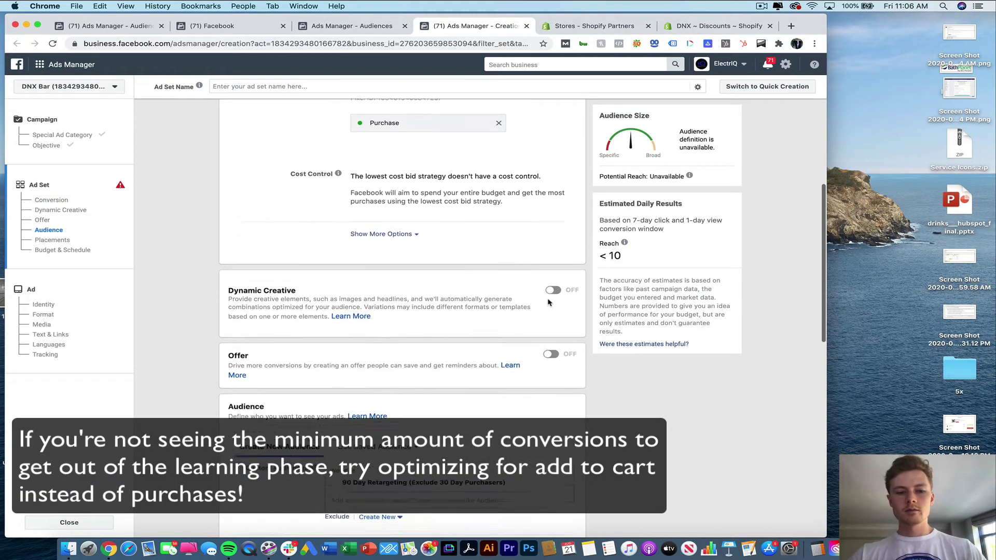
{"action": "scroll", "coordinate": [547, 302], "scroll_direction": "down", "scroll_amount": 5}
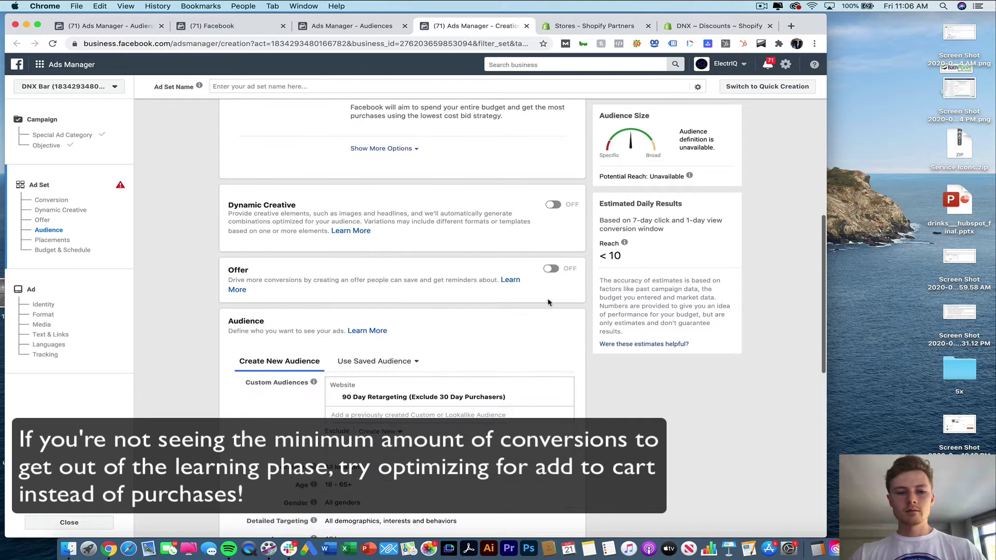
{"action": "scroll", "coordinate": [548, 303], "scroll_direction": "down", "scroll_amount": 4}
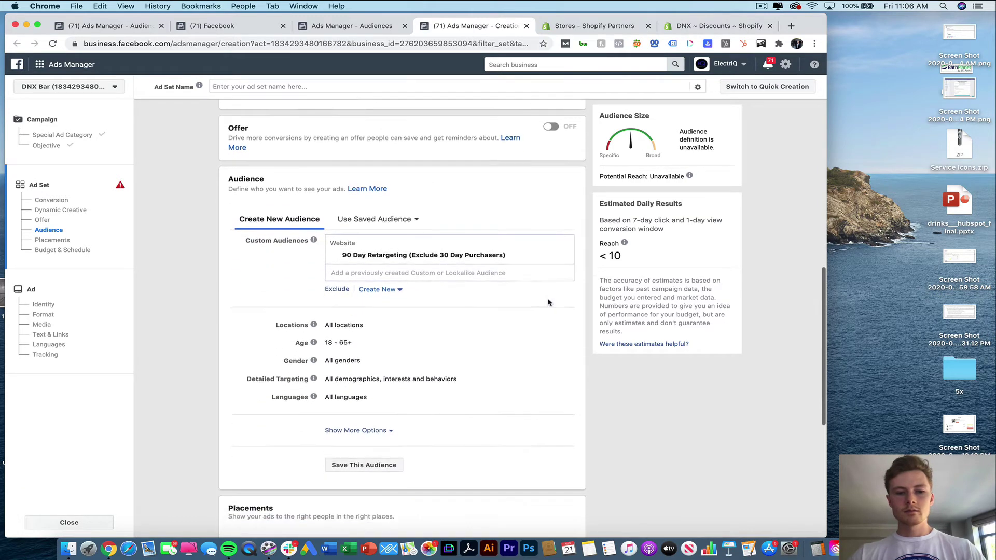
{"action": "scroll", "coordinate": [544, 275], "scroll_direction": "up", "scroll_amount": 1}
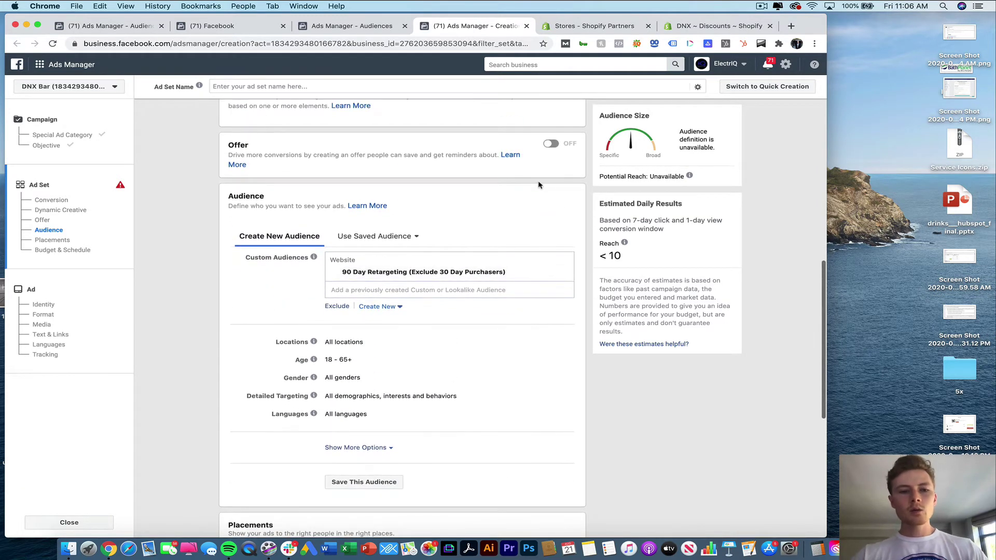
{"action": "left_click", "coordinate": [551, 143]}
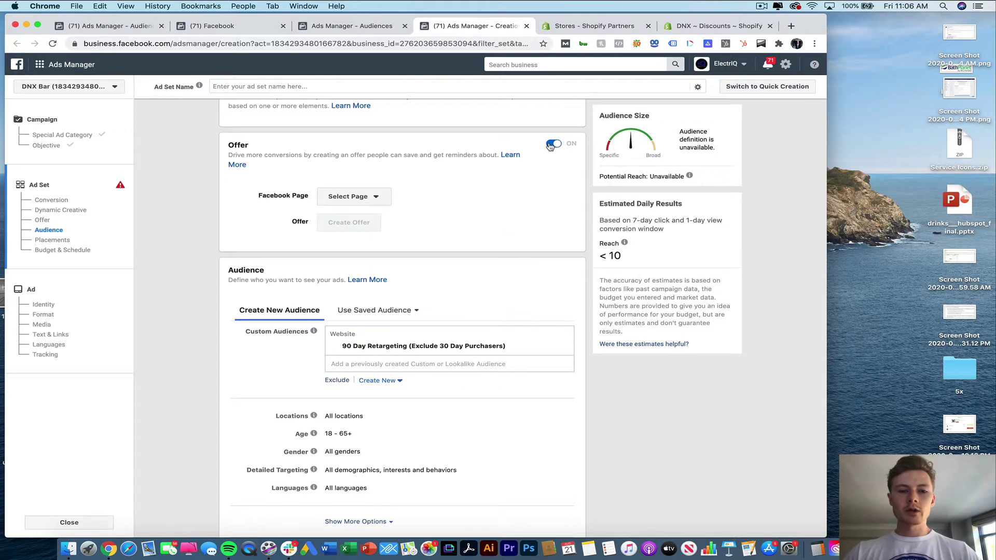
{"action": "left_click", "coordinate": [329, 200]}
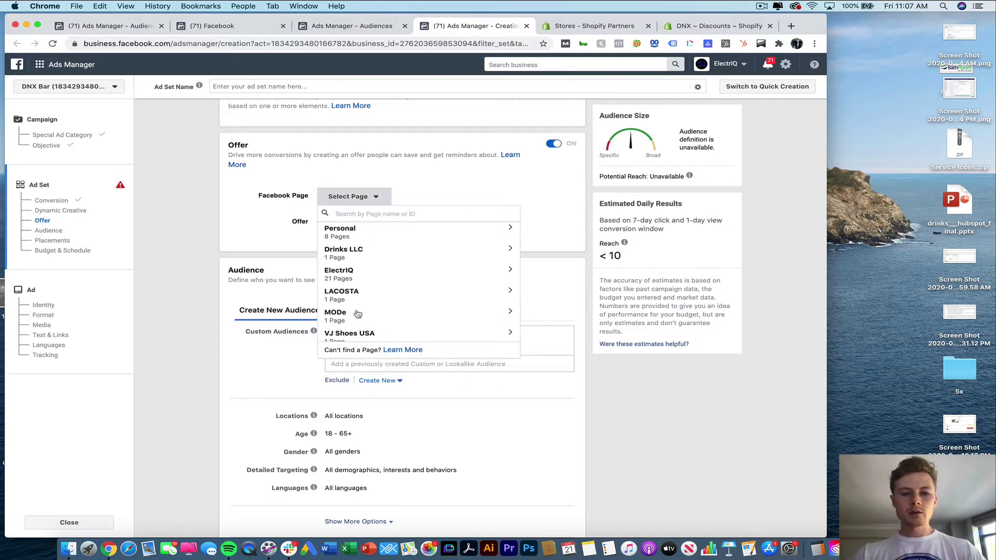
{"action": "type", "text": "dnx"}
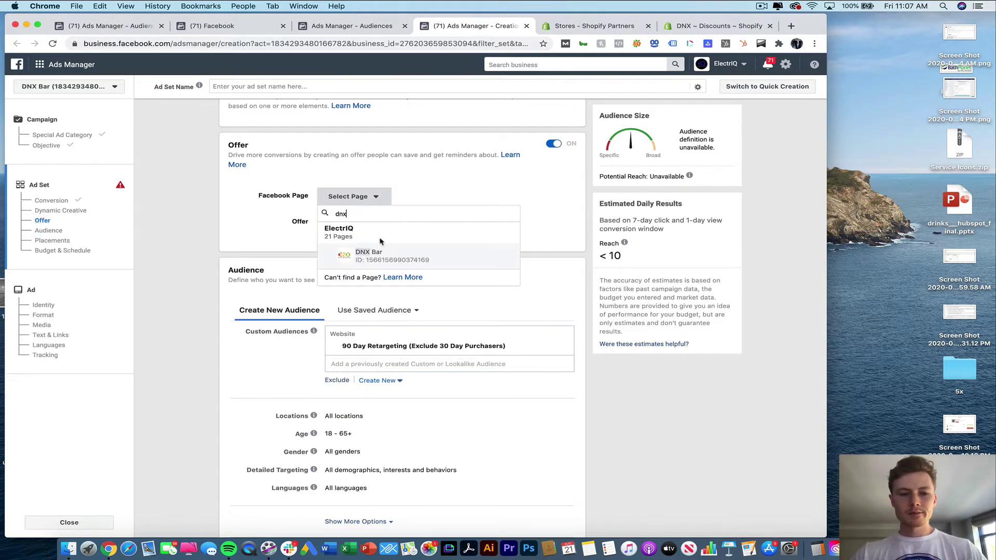
{"action": "left_click", "coordinate": [384, 253]}
{"action": "left_click", "coordinate": [347, 221]}
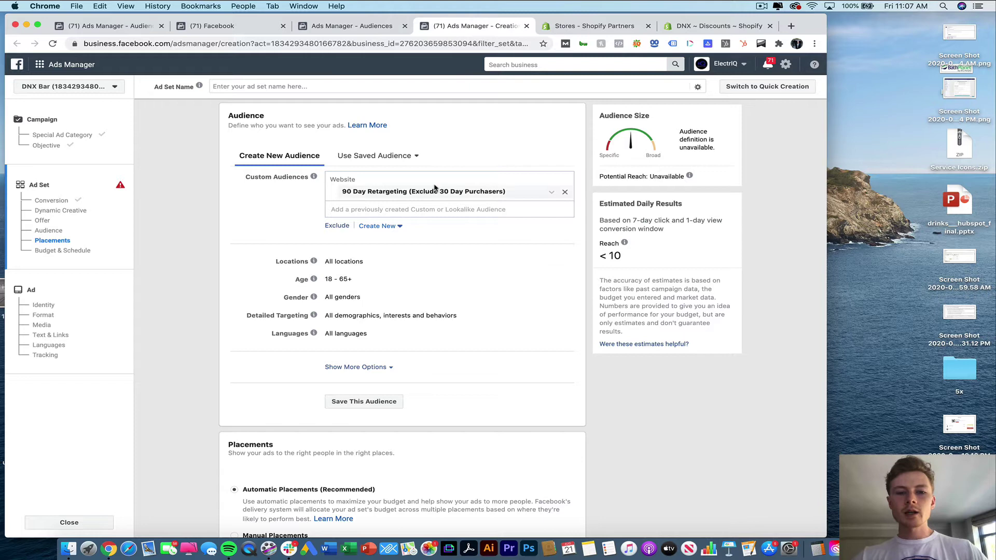
{"action": "scroll", "coordinate": [488, 197], "scroll_direction": "down", "scroll_amount": 3}
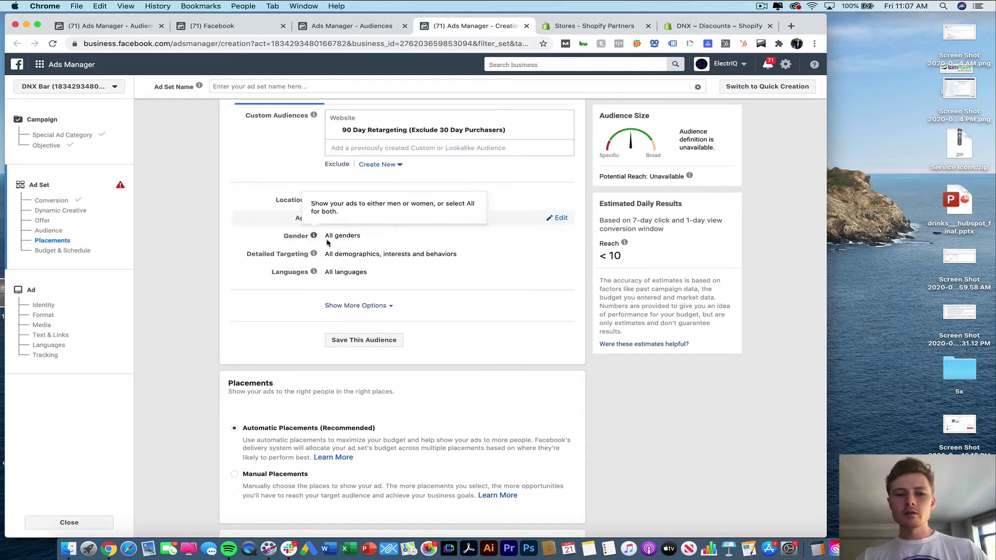
{"action": "scroll", "coordinate": [406, 283], "scroll_direction": "up", "scroll_amount": 3}
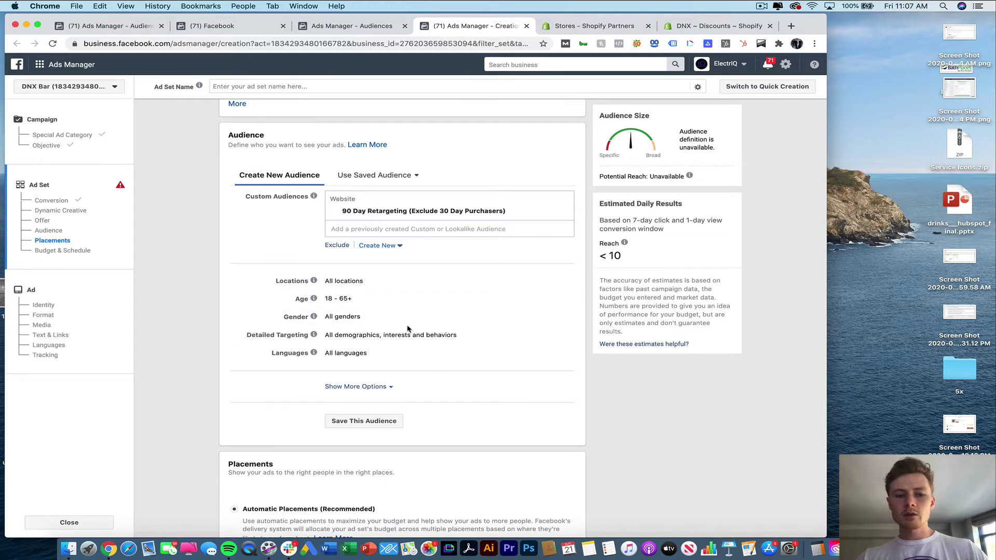
- Save the ad set's targeting as an audience named '90 Day Retargeting (Exclude 30 Day Purchasers)'
{"action": "scroll", "coordinate": [407, 328], "scroll_direction": "down", "scroll_amount": 4}
{"action": "left_click", "coordinate": [387, 321]}
{"action": "left_click", "coordinate": [416, 224]}
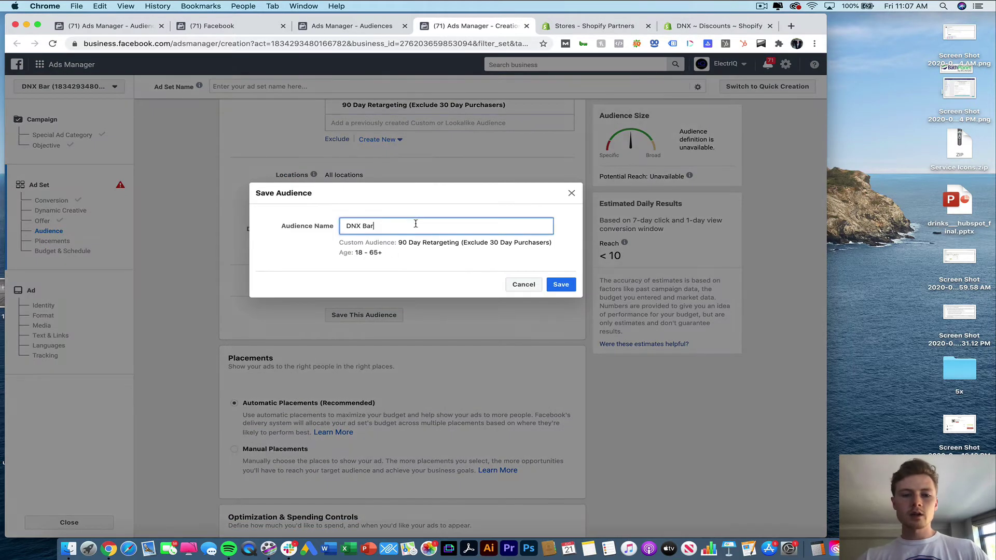
{"action": "triple_click", "coordinate": [399, 227]}
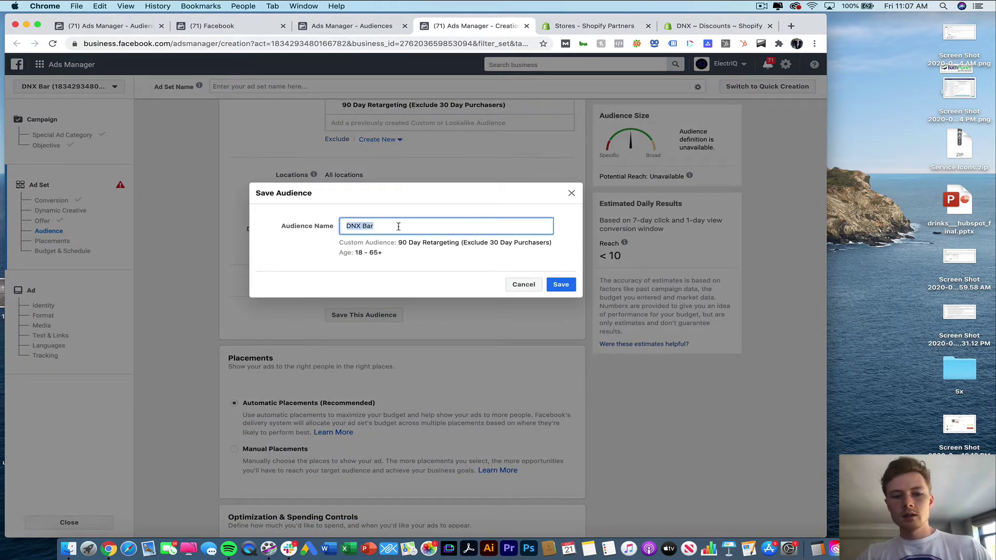
{"action": "type", "text": "9"}
{"action": "left_click_drag", "start_coordinate": [398, 243], "coordinate": [543, 242]}
{"action": "left_click", "coordinate": [464, 224]}
{"action": "type", "text": "90 Day Retargeting (Exclude 30 Day Purchasers)"}
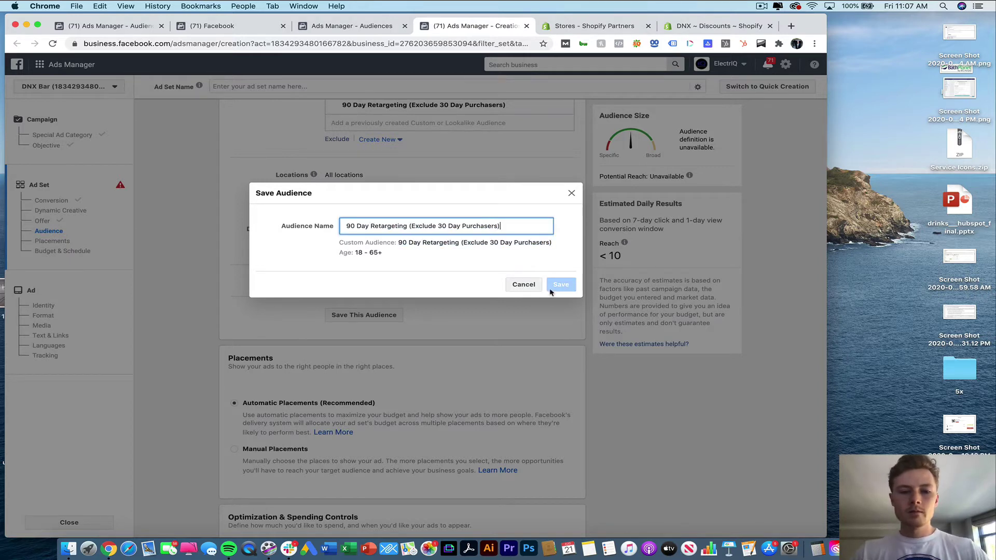
{"action": "left_click", "coordinate": [559, 286]}
{"action": "scroll", "coordinate": [353, 247], "scroll_direction": "down", "scroll_amount": 5}
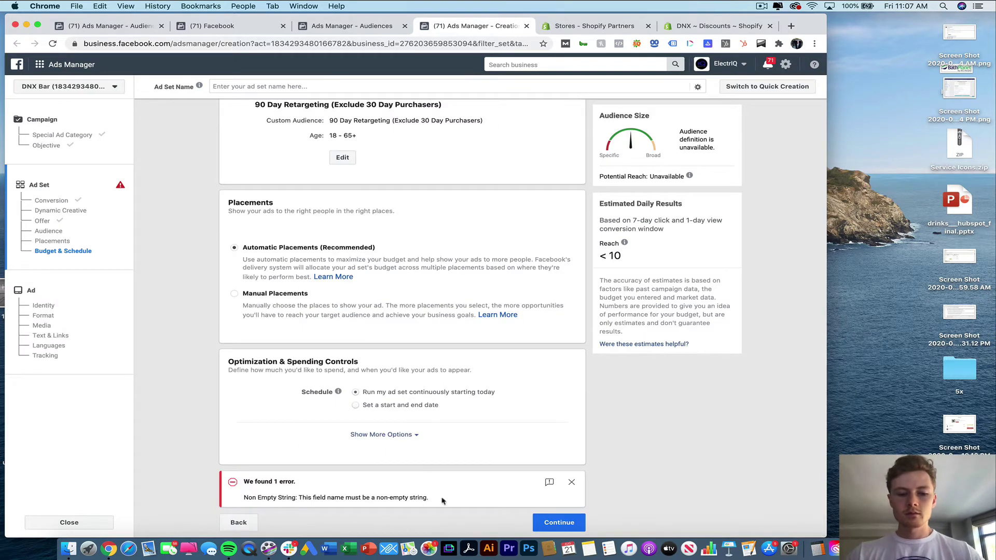
{"action": "scroll", "coordinate": [429, 420], "scroll_direction": "up", "scroll_amount": 15}
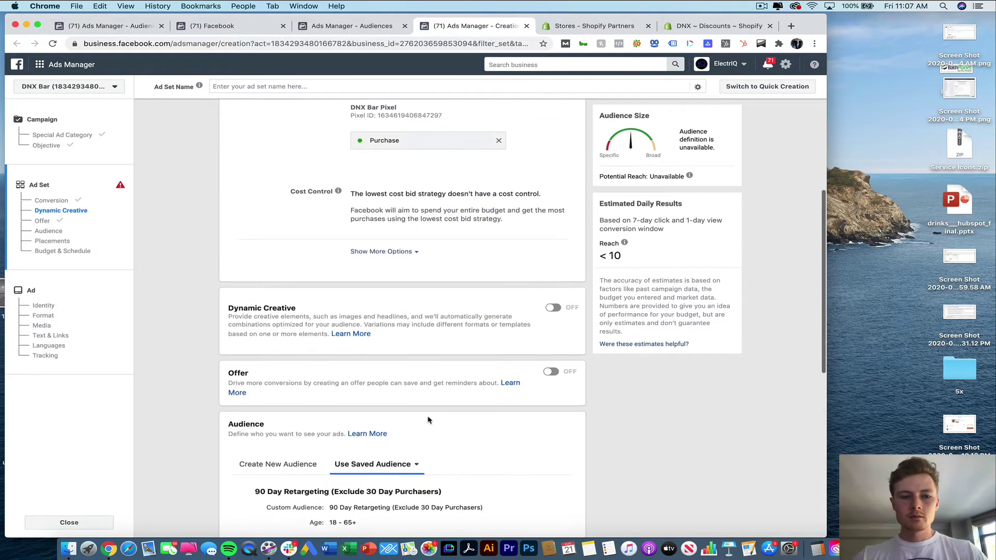
- Enter '10% Off DNX' as the ad set name and continue to the ad level
{"action": "left_click", "coordinate": [383, 99]}
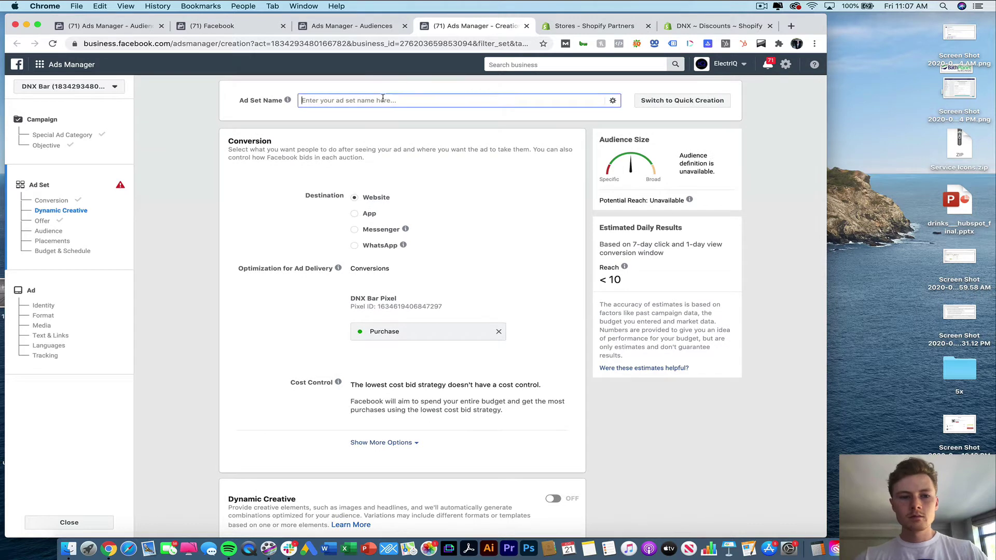
{"action": "type", "text": "90"}
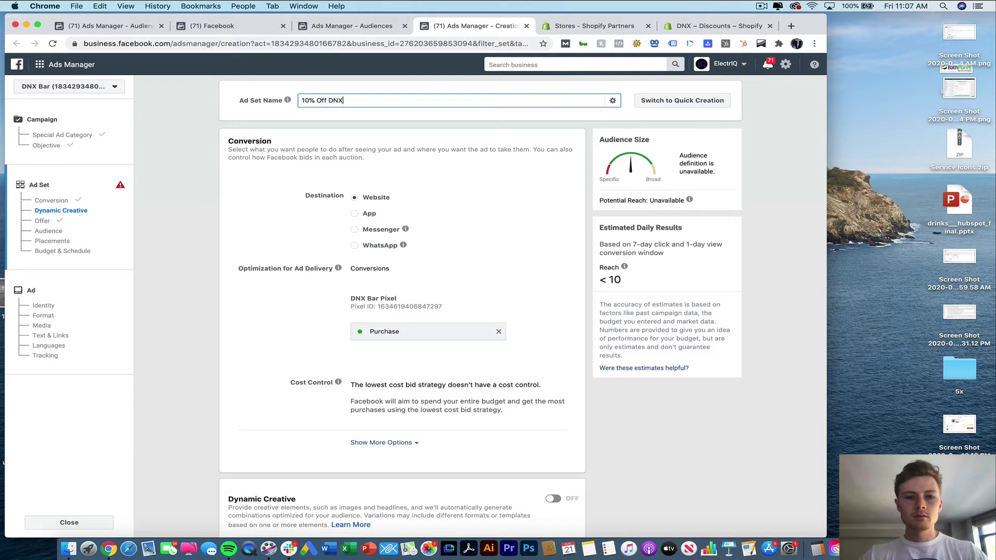
{"action": "left_click", "coordinate": [368, 182]}
{"action": "scroll", "coordinate": [519, 416], "scroll_direction": "down", "scroll_amount": 10}
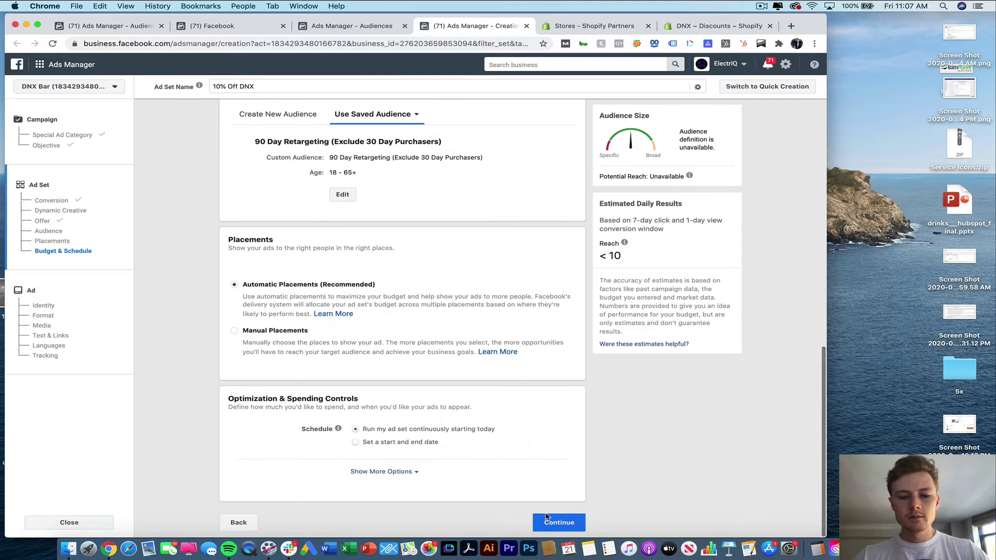
{"action": "left_click", "coordinate": [549, 521]}
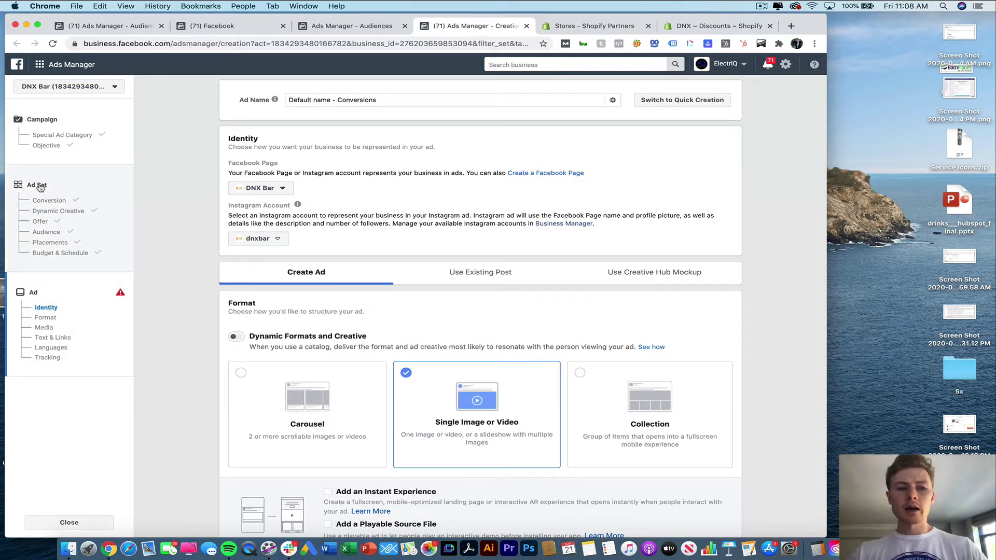
- Choose the Carousel format for the ad
{"action": "scroll", "coordinate": [215, 231], "scroll_direction": "down", "scroll_amount": 2}
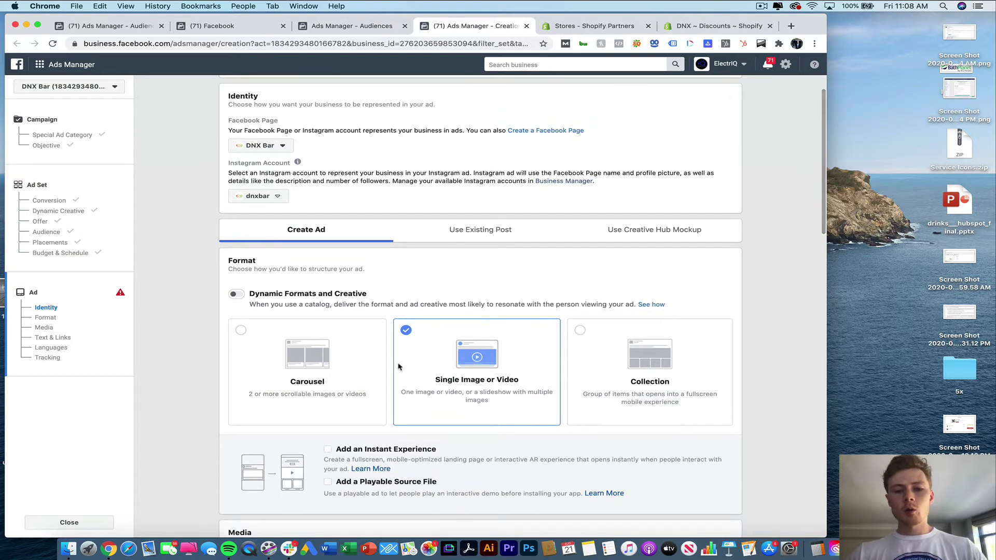
{"action": "scroll", "coordinate": [232, 338], "scroll_direction": "down", "scroll_amount": 2}
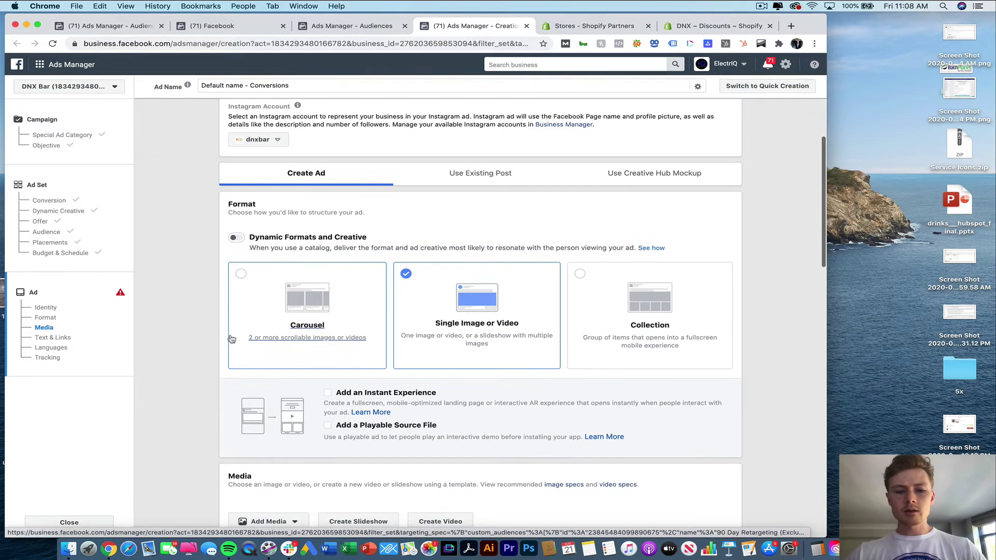
{"action": "left_click", "coordinate": [316, 277]}
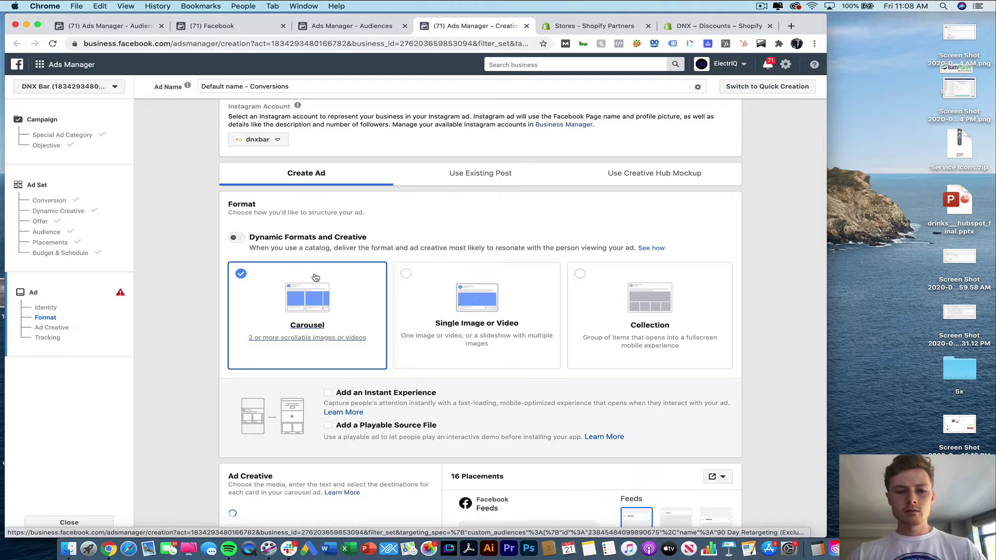
{"action": "scroll", "coordinate": [315, 277], "scroll_direction": "up", "scroll_amount": 4}
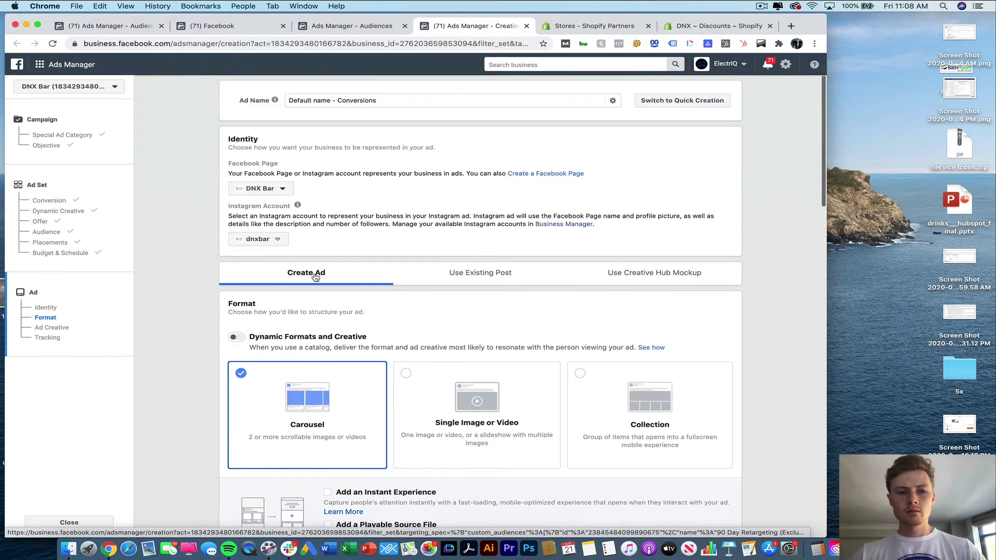
- Rename the ad '10% Off Retargeting Conversions Carousel' and scroll to the card fields
{"action": "left_click", "coordinate": [389, 101]}
{"action": "key", "text": "super+a"}
{"action": "type", "text": "1"}
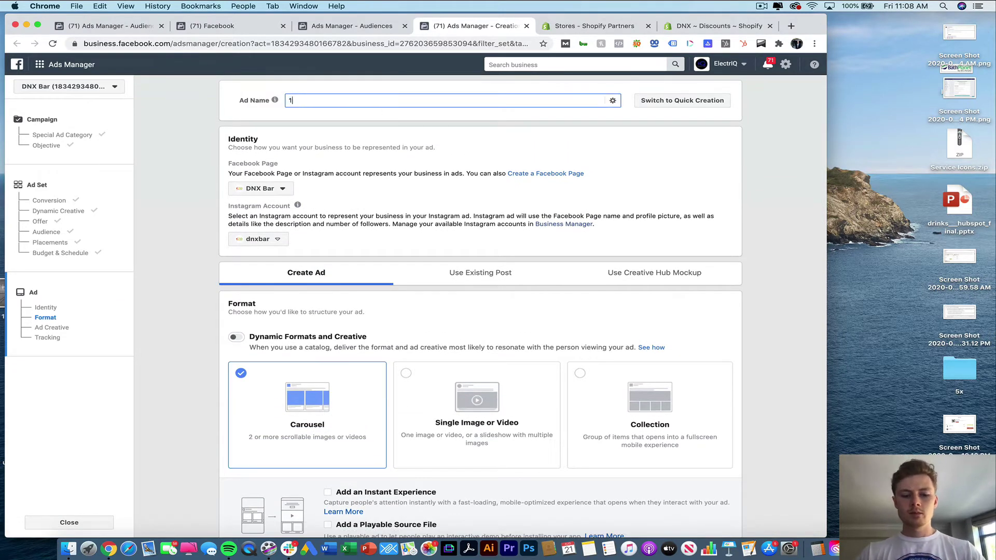
{"action": "type", "text": "0% Off Reta"}
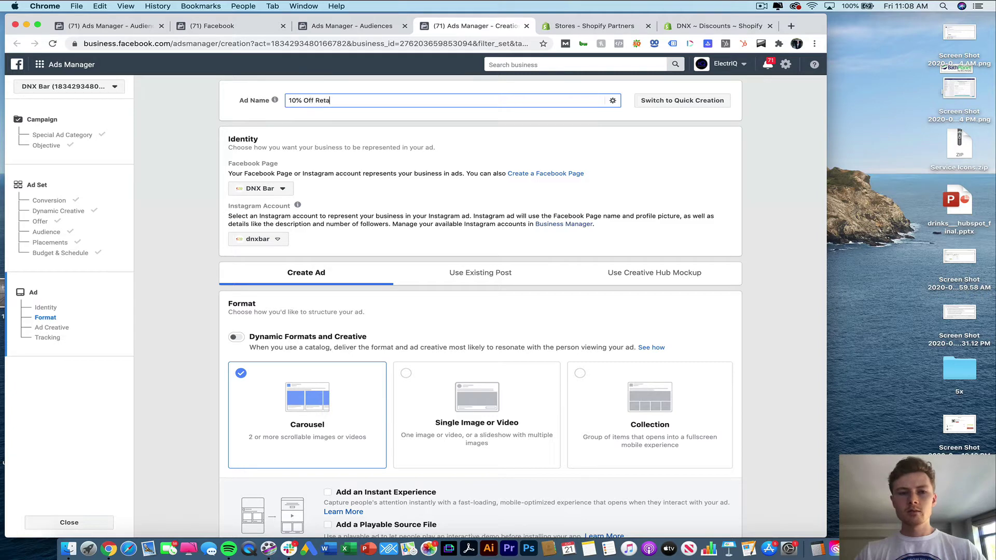
{"action": "type", "text": "rgeting Conversions Carousel"}
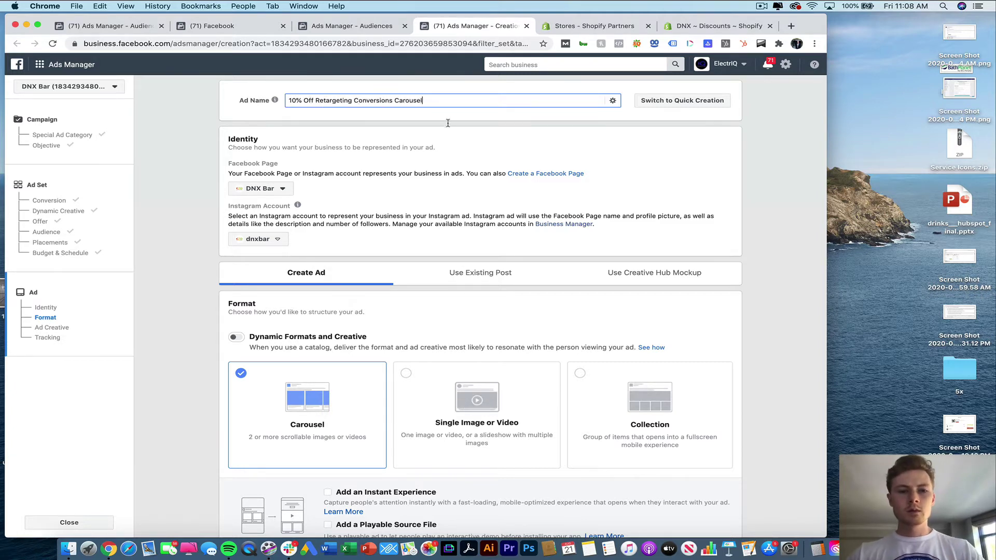
{"action": "scroll", "coordinate": [447, 124], "scroll_direction": "down", "scroll_amount": 5}
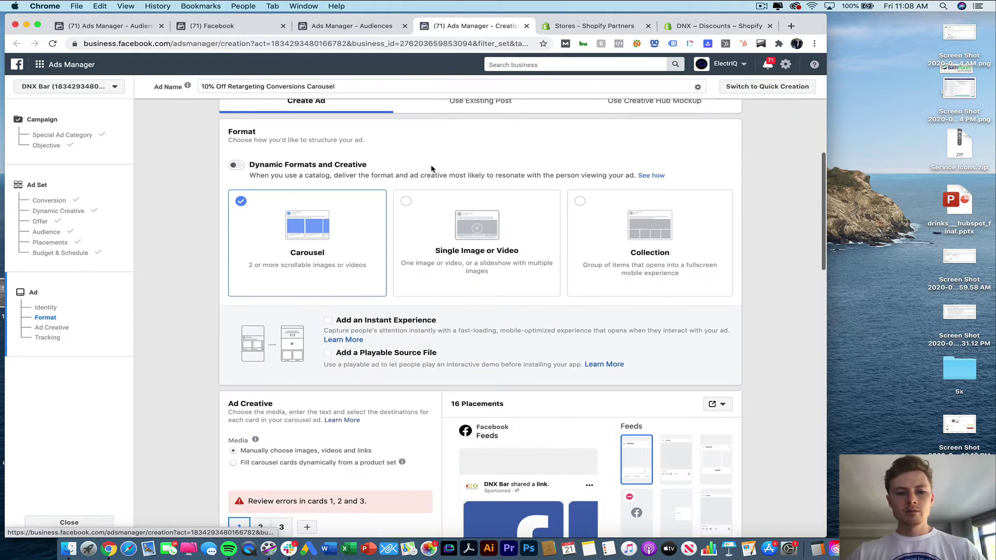
{"action": "scroll", "coordinate": [393, 358], "scroll_direction": "down", "scroll_amount": 6}
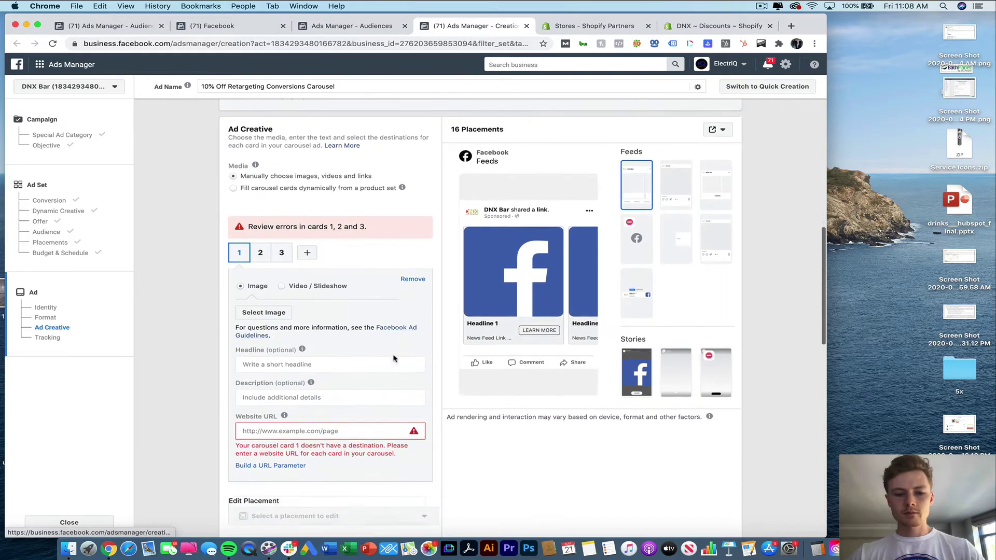
{"action": "scroll", "coordinate": [298, 205], "scroll_direction": "down", "scroll_amount": 1}
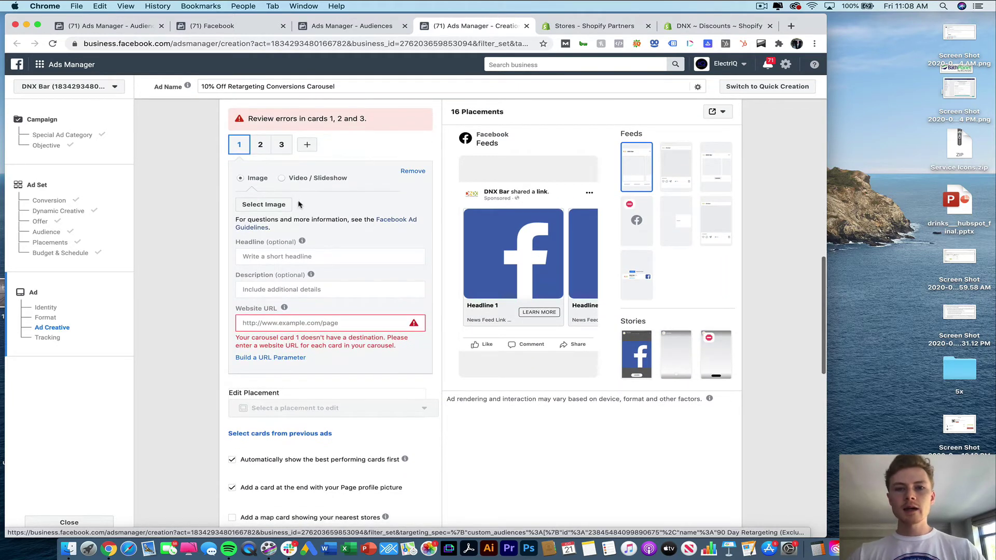
- Copy the TRYDNX discount's Shopify shareable link and go back to the Ads Manager tab
{"action": "left_click", "coordinate": [725, 27]}
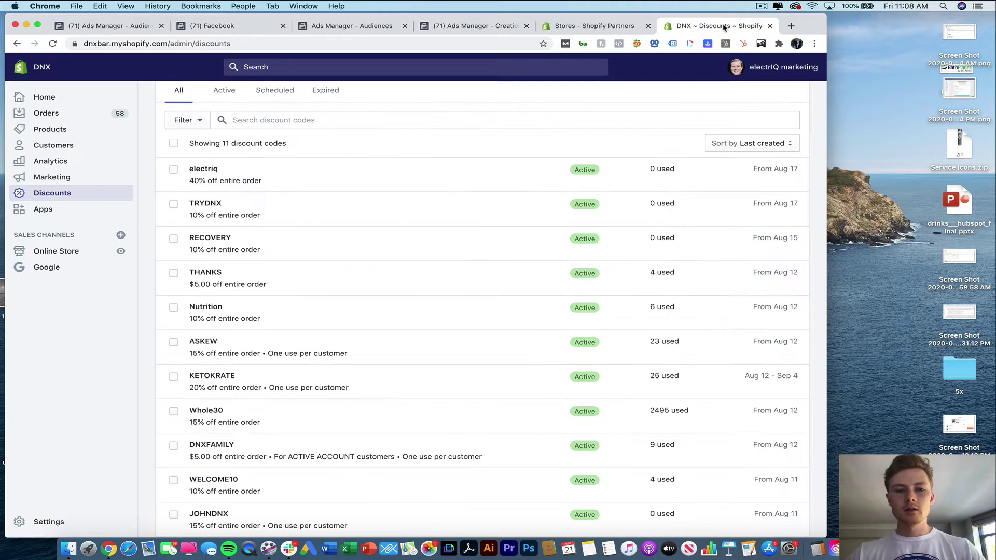
{"action": "left_click", "coordinate": [391, 241]}
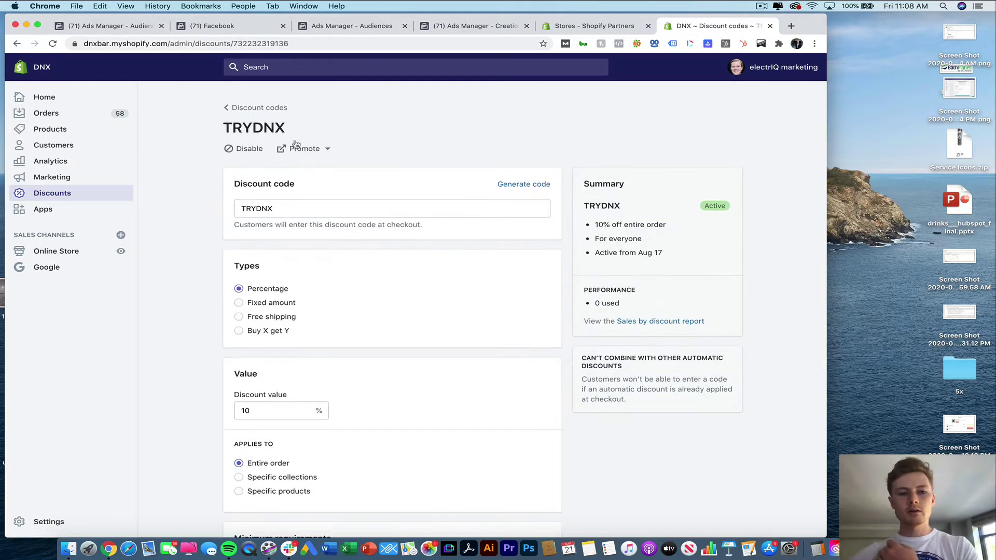
{"action": "left_click", "coordinate": [300, 148]}
{"action": "left_click", "coordinate": [322, 172]}
{"action": "left_click", "coordinate": [544, 304]}
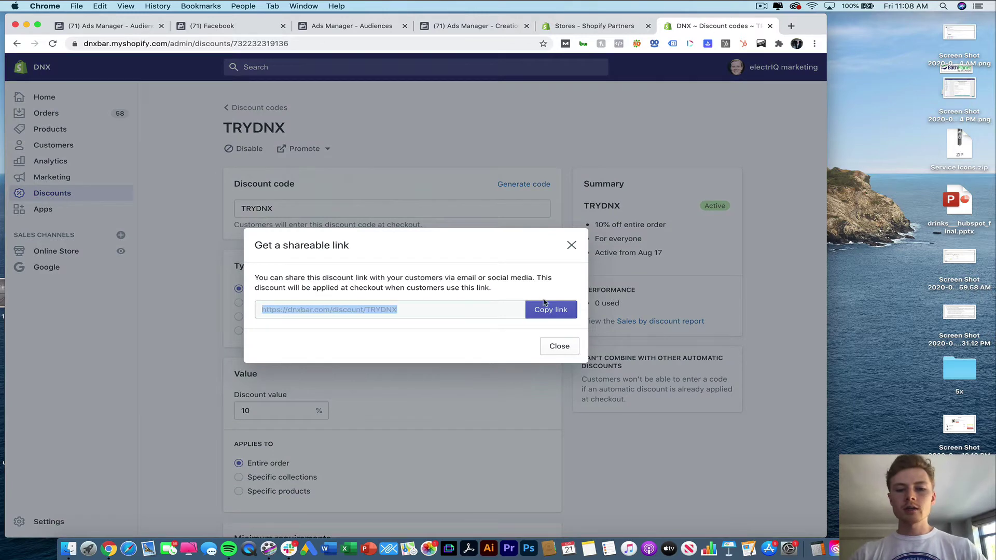
{"action": "left_click", "coordinate": [544, 308]}
{"action": "left_click", "coordinate": [591, 26]}
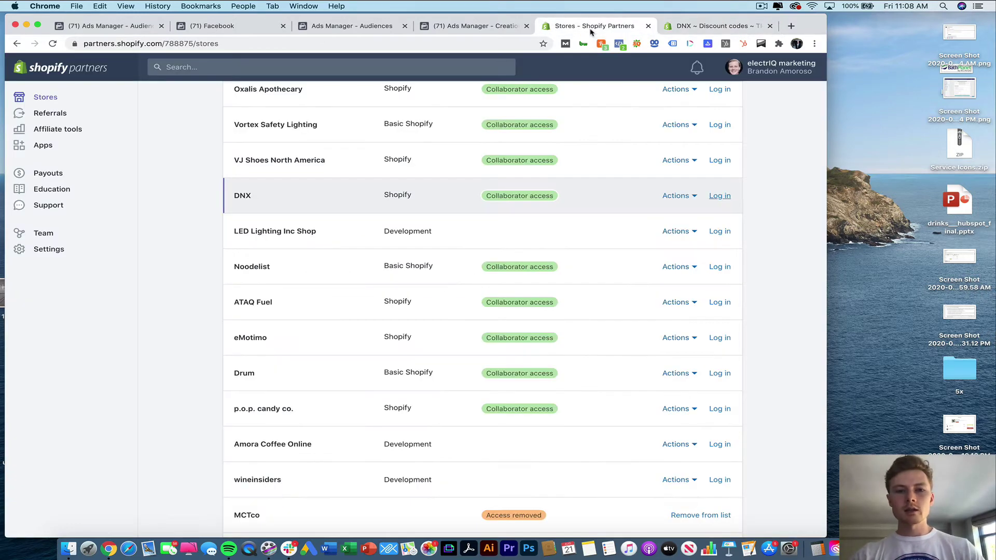
{"action": "left_click", "coordinate": [477, 26]}
{"action": "left_click", "coordinate": [283, 323]}
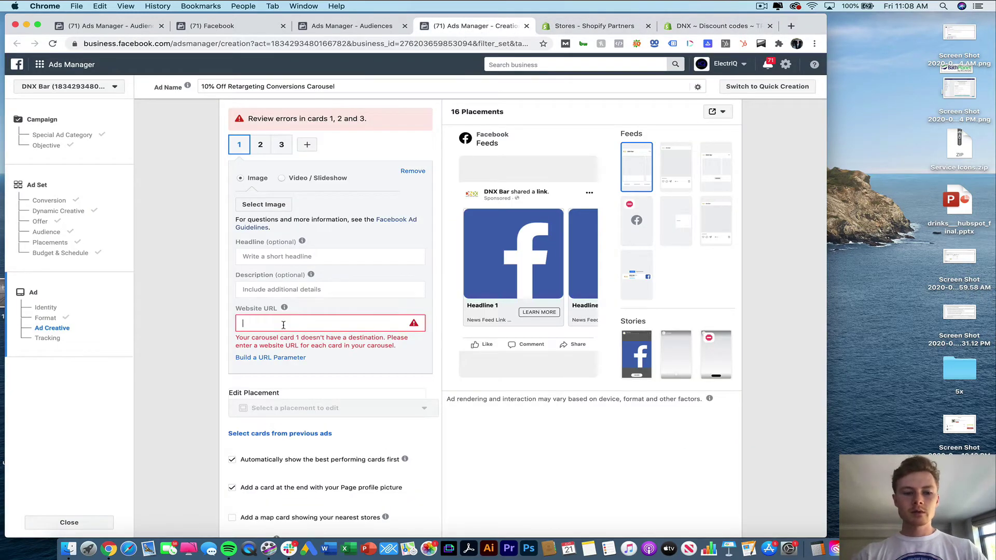
{"action": "key", "text": "super+v"}
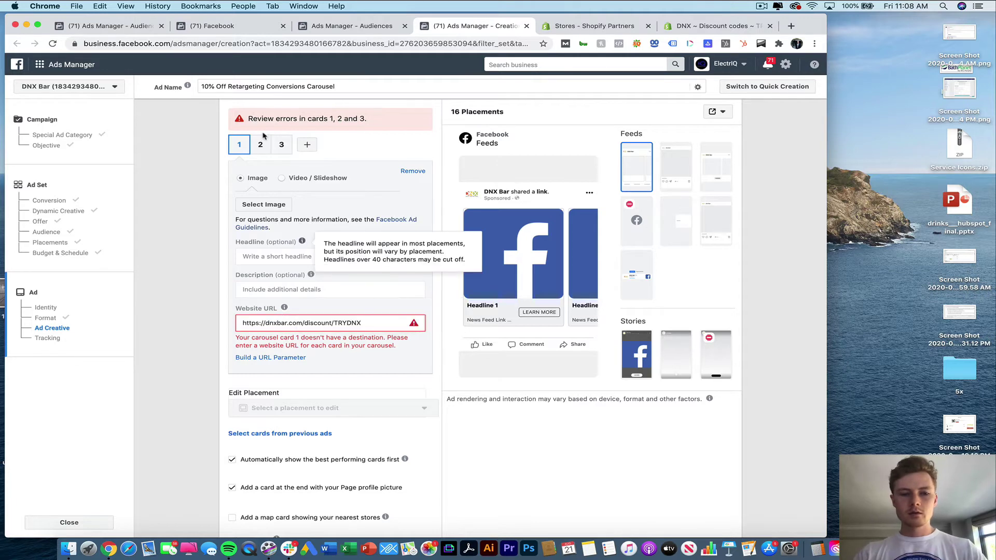
{"action": "left_click", "coordinate": [262, 152]}
{"action": "left_click", "coordinate": [301, 322]}
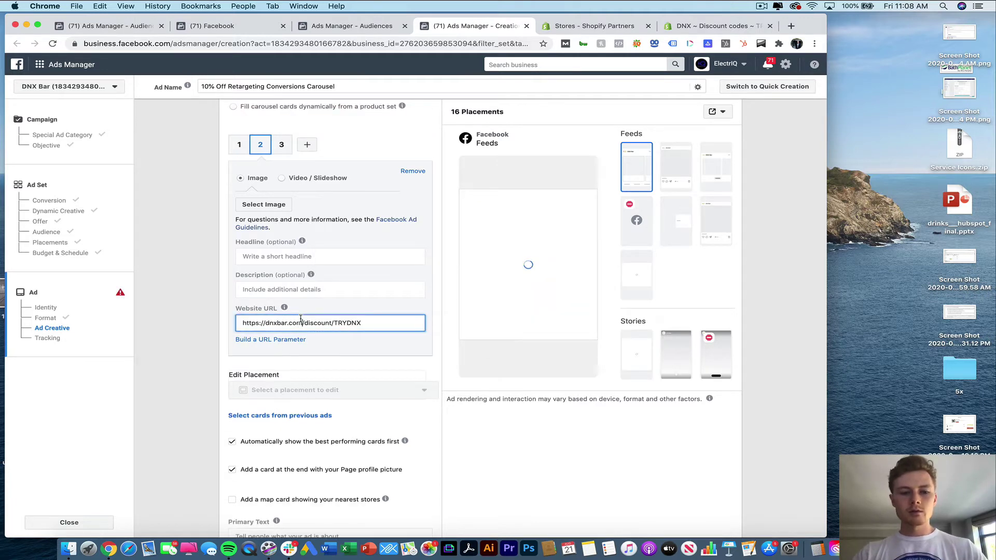
{"action": "left_click", "coordinate": [281, 145]}
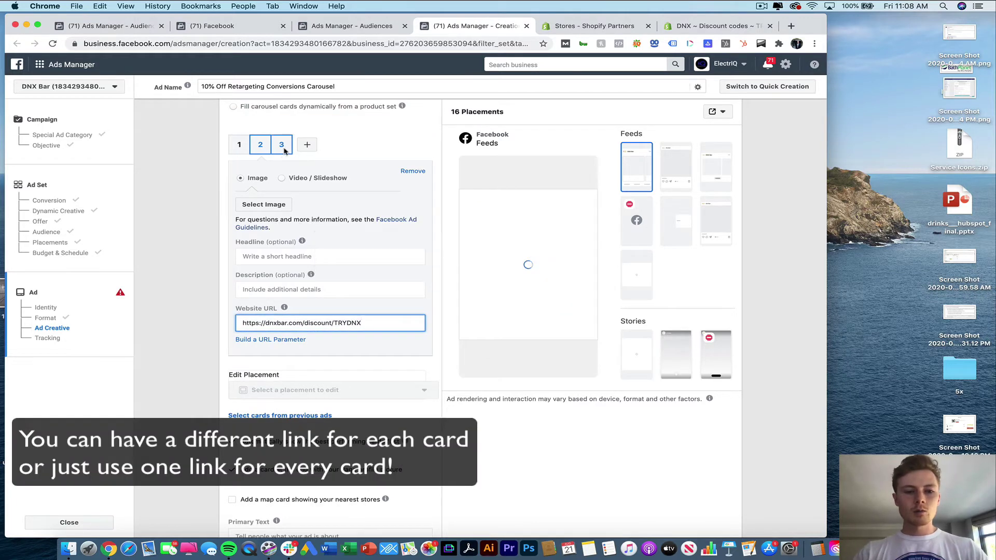
{"action": "left_click", "coordinate": [315, 323]}
{"action": "left_click", "coordinate": [386, 321]}
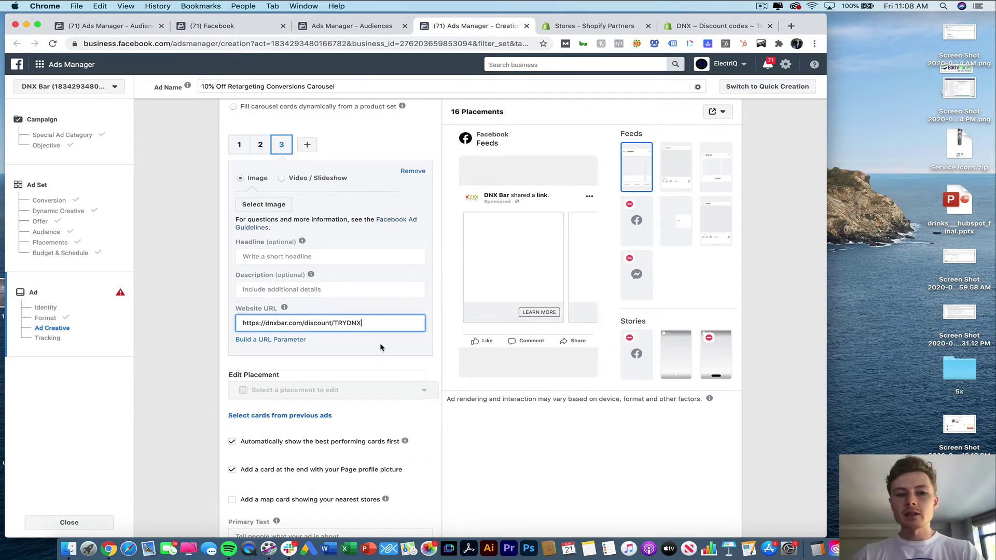
{"action": "left_click", "coordinate": [180, 246]}
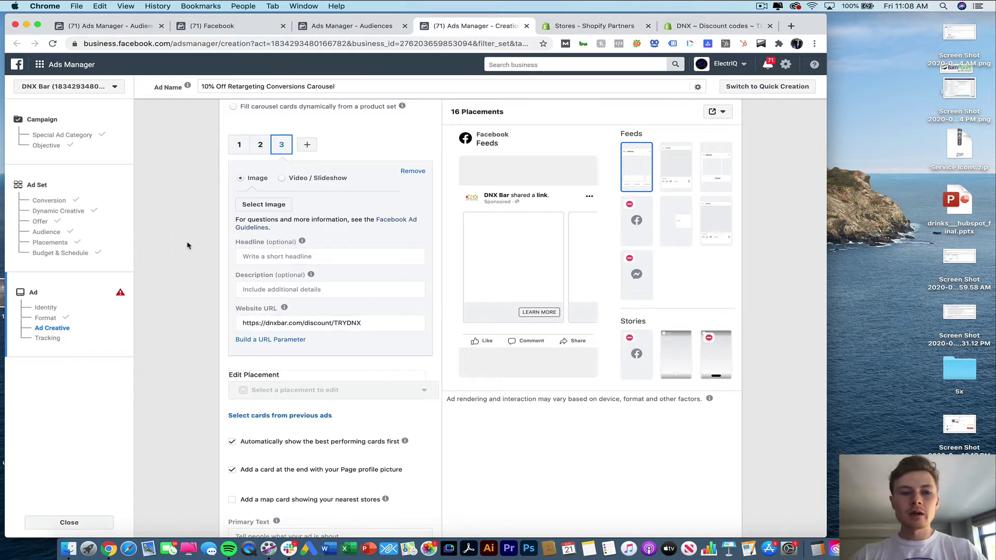
{"action": "scroll", "coordinate": [355, 228], "scroll_direction": "up", "scroll_amount": 1}
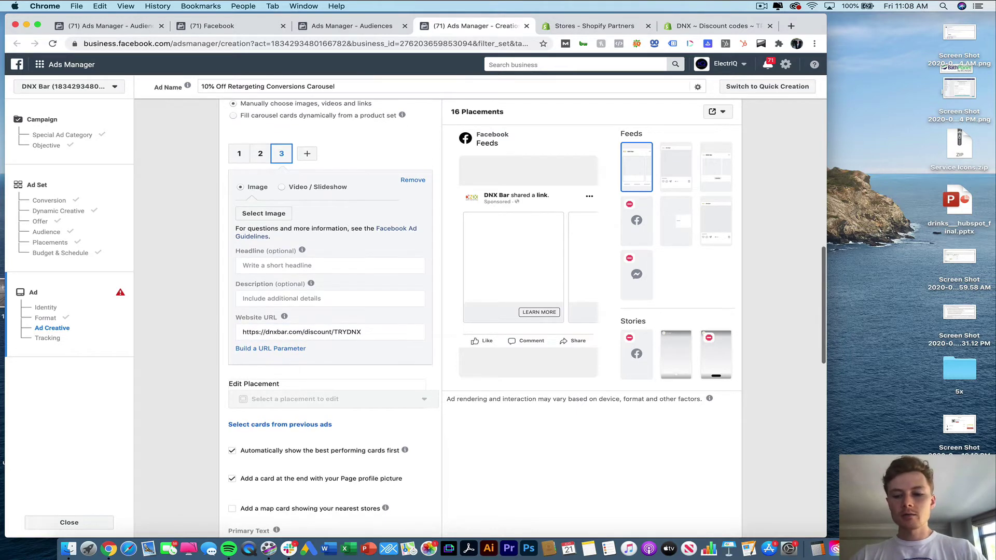
- Place the Untitled design (38) image folder beside the ad editor and select 1.jpg
{"action": "left_click", "coordinate": [845, 27]}
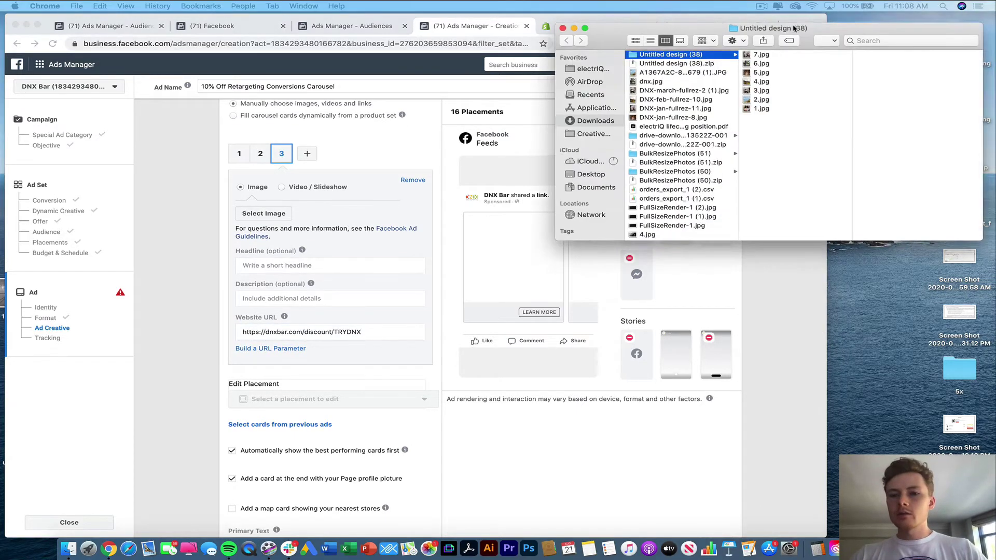
{"action": "left_click_drag", "start_coordinate": [844, 27], "coordinate": [941, 29]}
{"action": "left_click", "coordinate": [828, 133]}
{"action": "left_click", "coordinate": [829, 142]}
{"action": "left_click", "coordinate": [511, 251]}
{"action": "scroll", "coordinate": [311, 257], "scroll_direction": "down", "scroll_amount": 1}
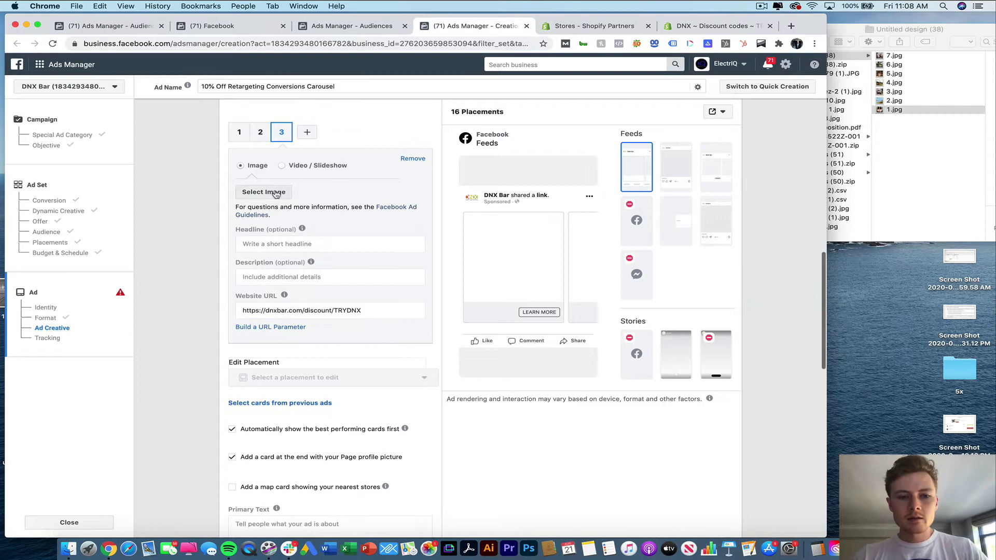
- Drag the seven design images, 1.jpg to 7.jpg, into the card's image upload dialog
{"action": "left_click", "coordinate": [276, 193]}
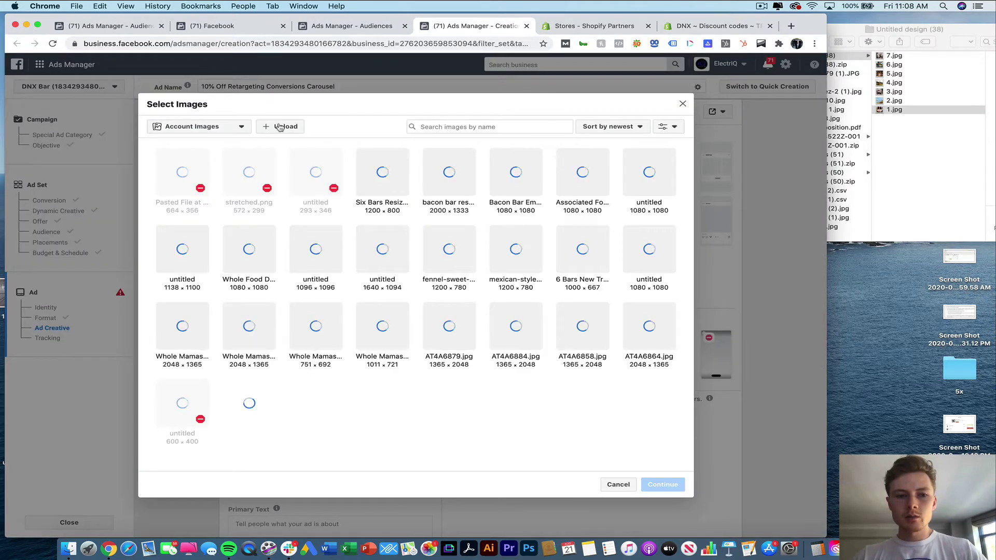
{"action": "left_click", "coordinate": [280, 128]}
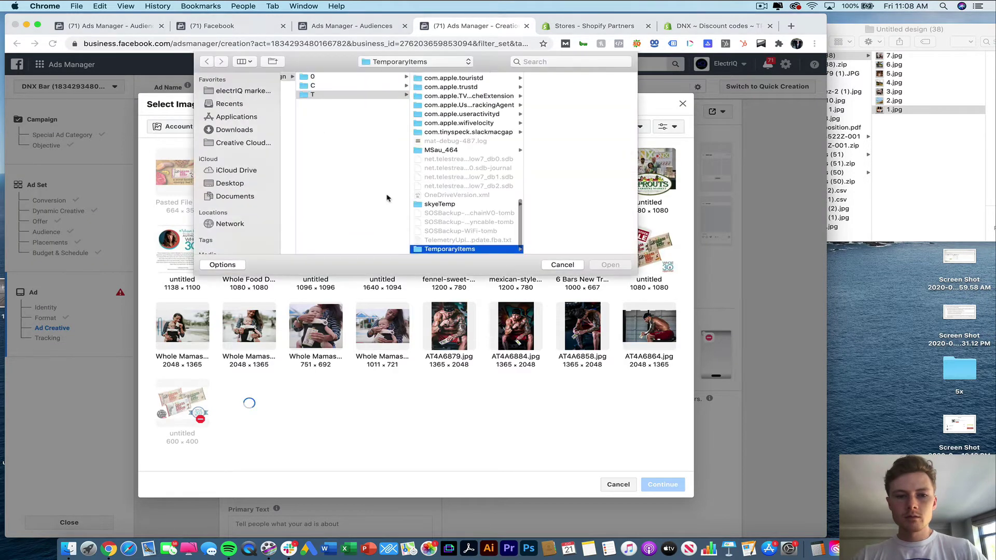
{"action": "left_click", "coordinate": [923, 103]}
{"action": "left_click", "coordinate": [915, 110], "text": "shift"}
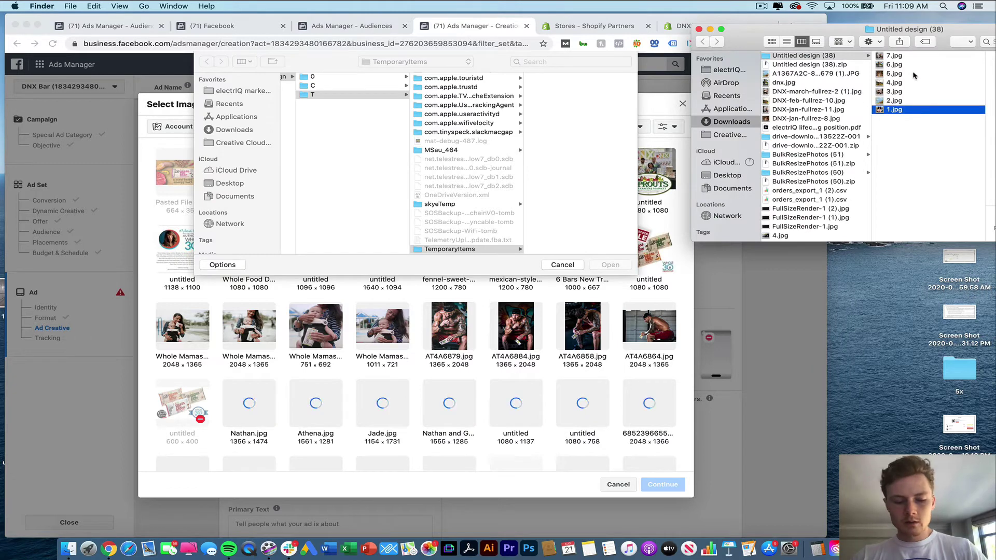
{"action": "left_click", "coordinate": [909, 56], "text": "shift"}
{"action": "left_click_drag", "start_coordinate": [921, 94], "coordinate": [447, 167]}
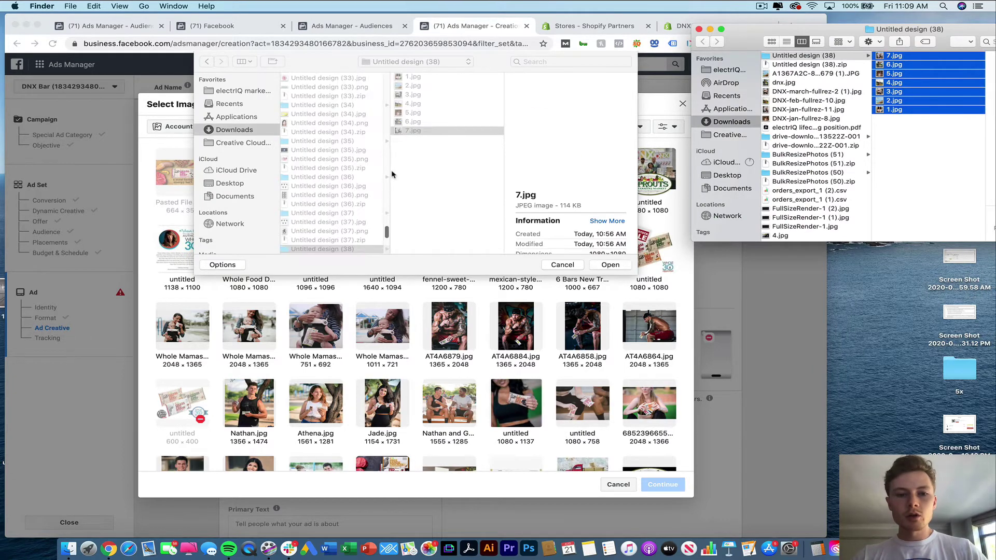
- Upload 1.jpg and confirm it as carousel card 1's image
{"action": "key", "text": "Up"}
{"action": "key", "text": "Up"}
{"action": "key", "text": "Up"}
{"action": "key", "text": "Up"}
{"action": "key", "text": "Up"}
{"action": "key", "text": "Up"}
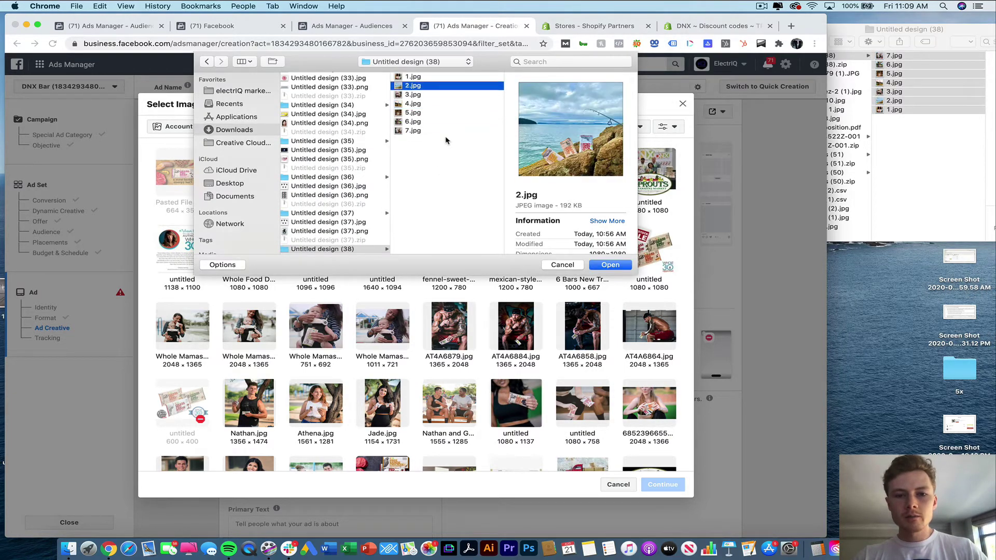
{"action": "key", "text": "Return"}
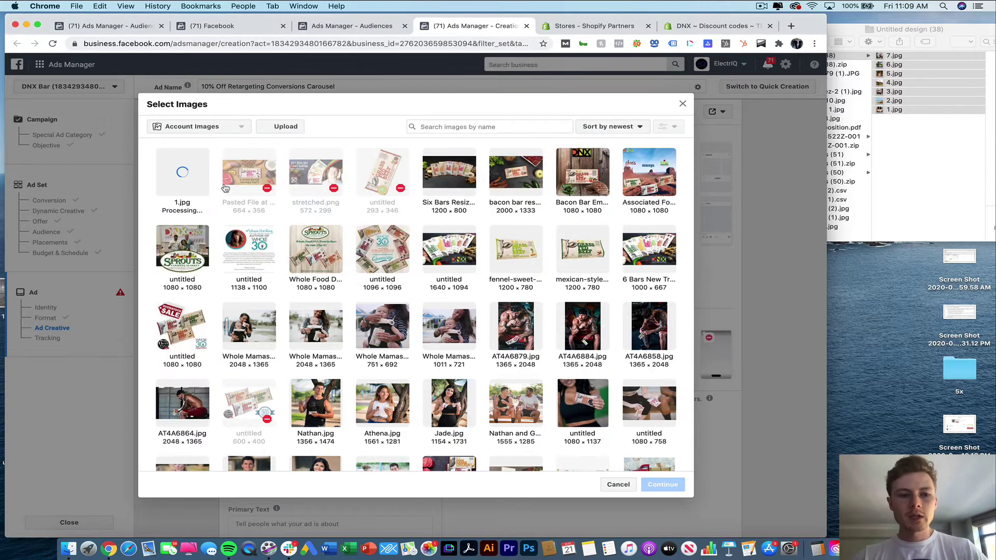
{"action": "left_click", "coordinate": [177, 171]}
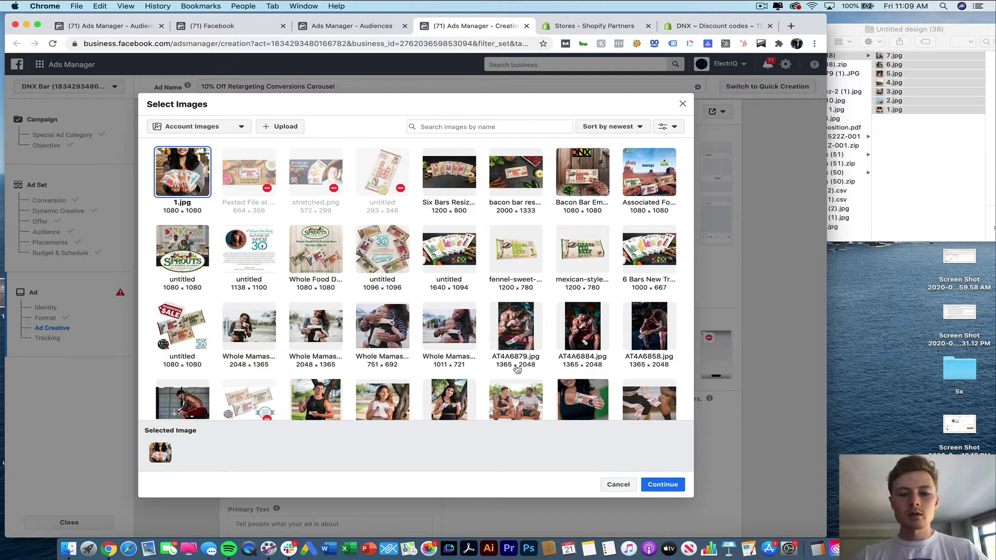
{"action": "left_click", "coordinate": [662, 485]}
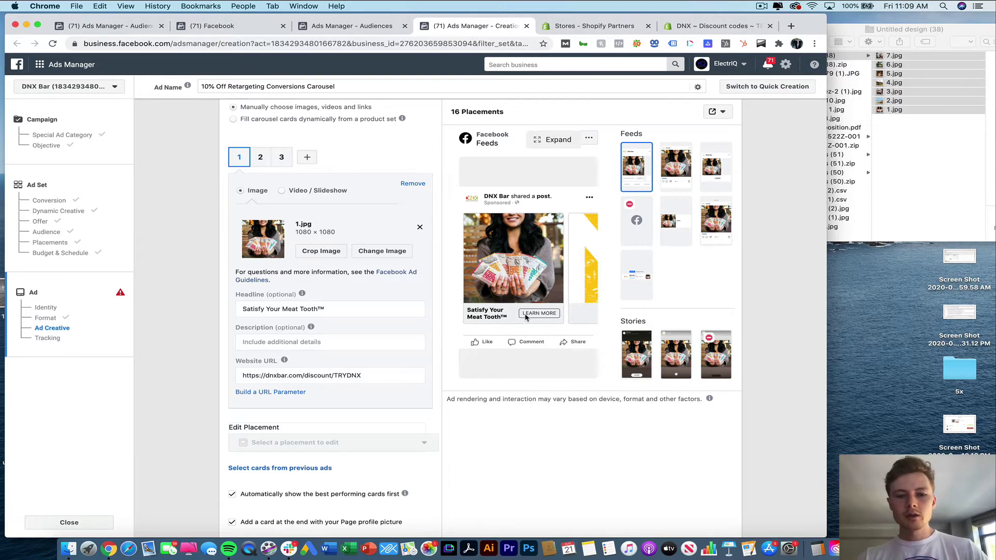
- Enter the primary text 'Take 10% Off Your Order from DNXBar with the code TRYDNX.'
{"action": "scroll", "coordinate": [323, 206], "scroll_direction": "down", "scroll_amount": 5}
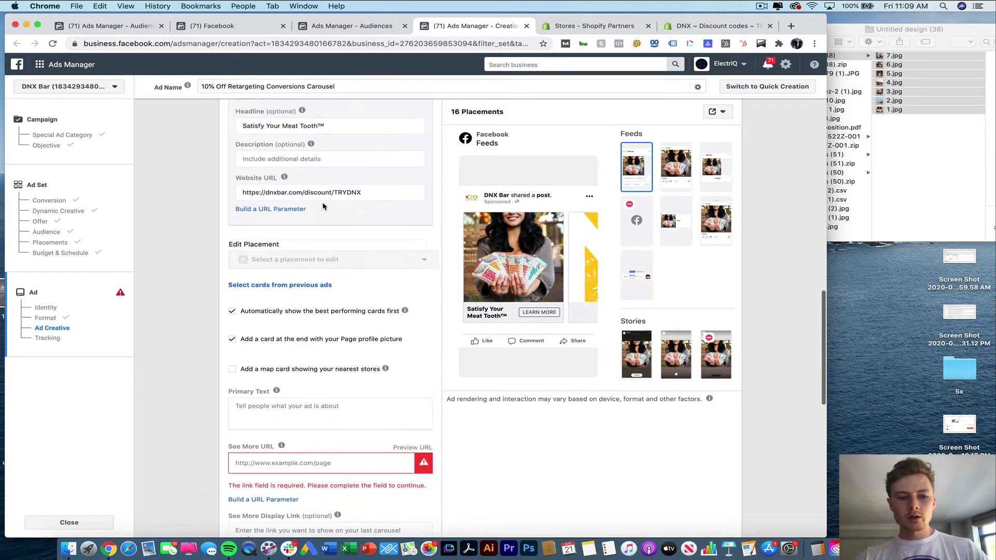
{"action": "scroll", "coordinate": [323, 206], "scroll_direction": "down", "scroll_amount": 3}
{"action": "left_click", "coordinate": [399, 305]}
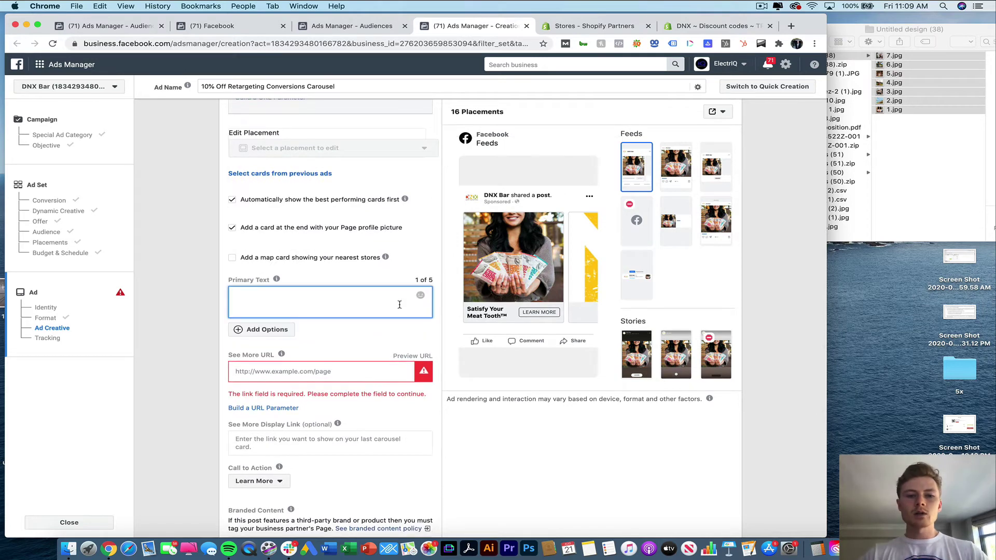
{"action": "type", "text": "Take 10"}
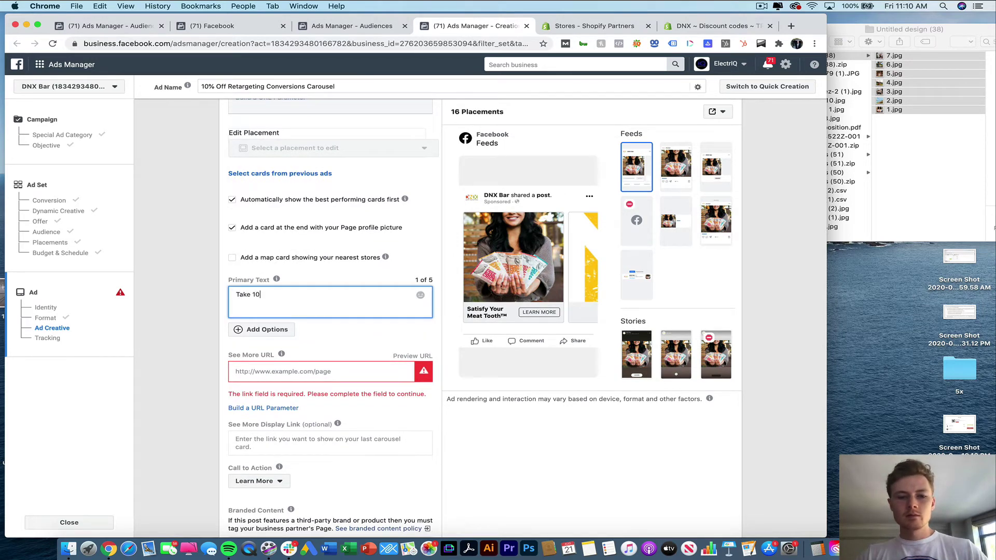
{"action": "type", "text": "% Off Your Order from DNXBar with the code TRYDNX."}
- Add a second primary text offering 10% off Whole30, Keto and Paleo meat bars with TRYDNX
{"action": "left_click", "coordinate": [264, 330]}
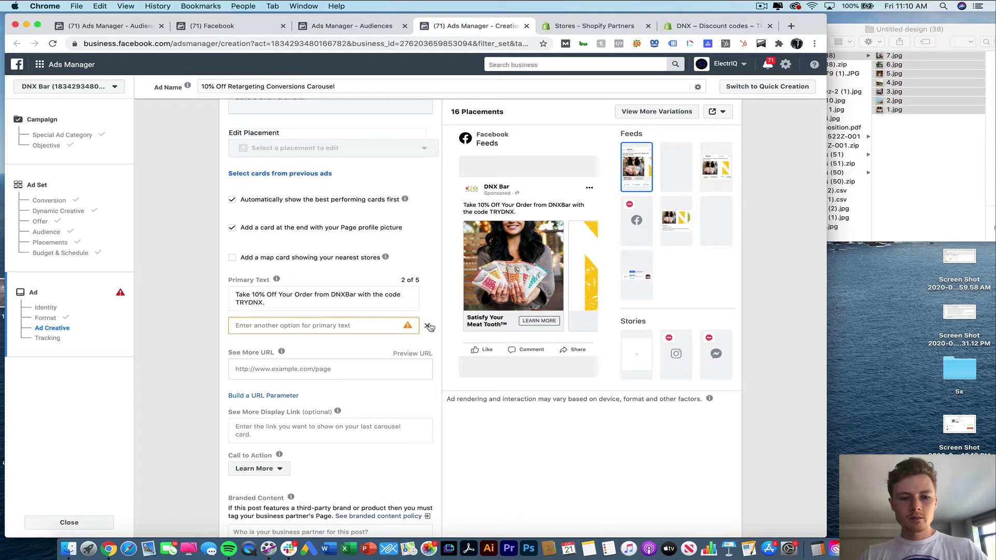
{"action": "left_click", "coordinate": [348, 327]}
{"action": "type", "text": "T"}
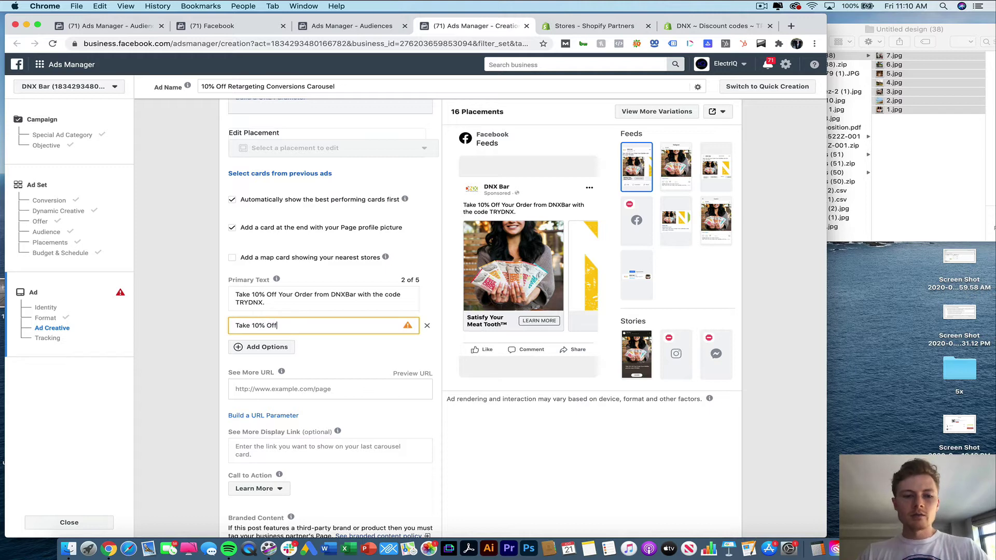
{"action": "type", "text": "ake 10% Off "}
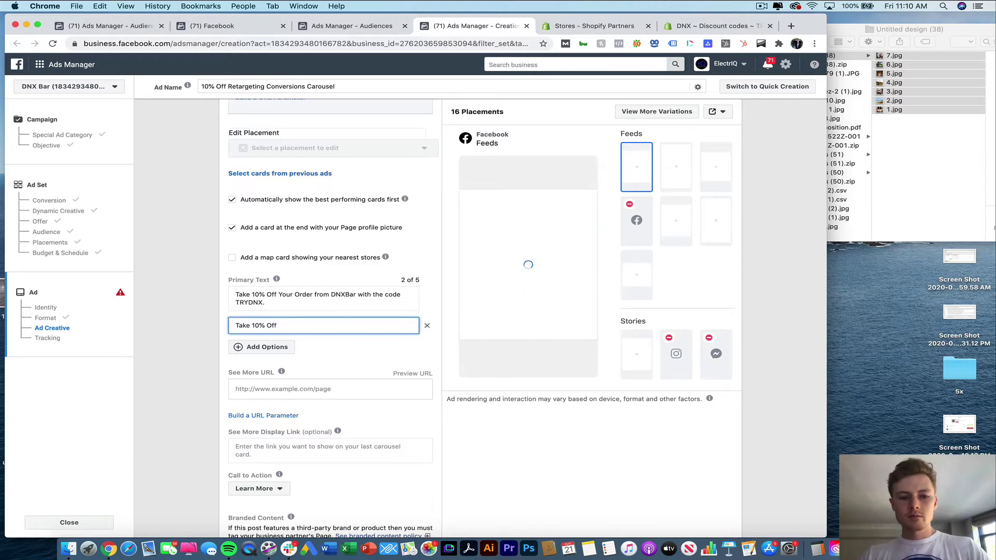
{"action": "type", "text": "Who"}
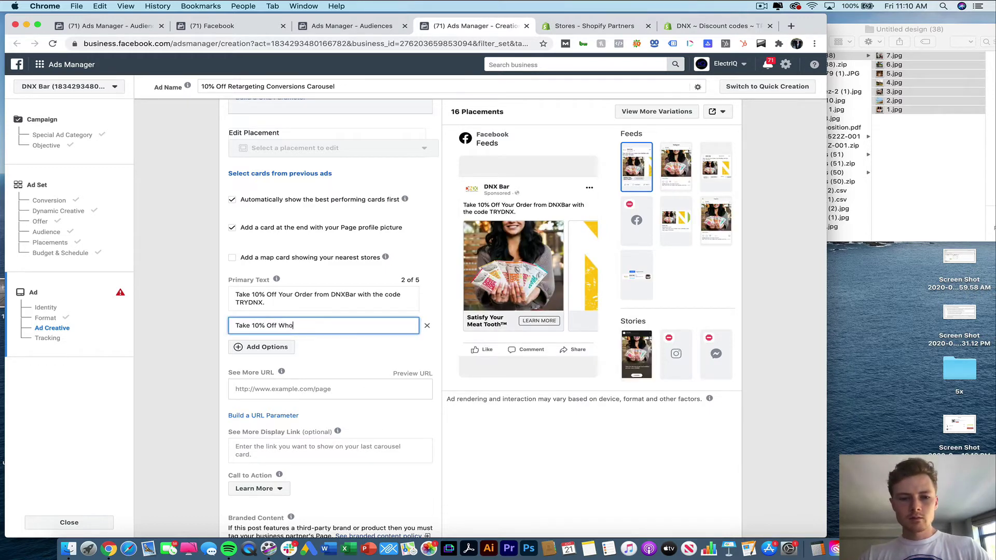
{"action": "type", "text": "le30, Keto, Paleo-approved"}
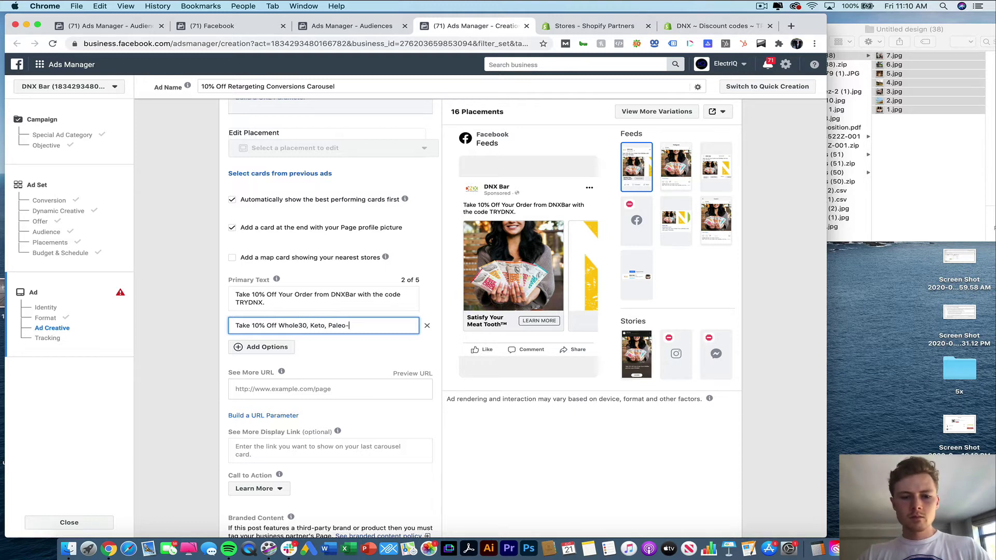
{"action": "left_click", "coordinate": [330, 326]}
{"action": "type", "text": "an"}
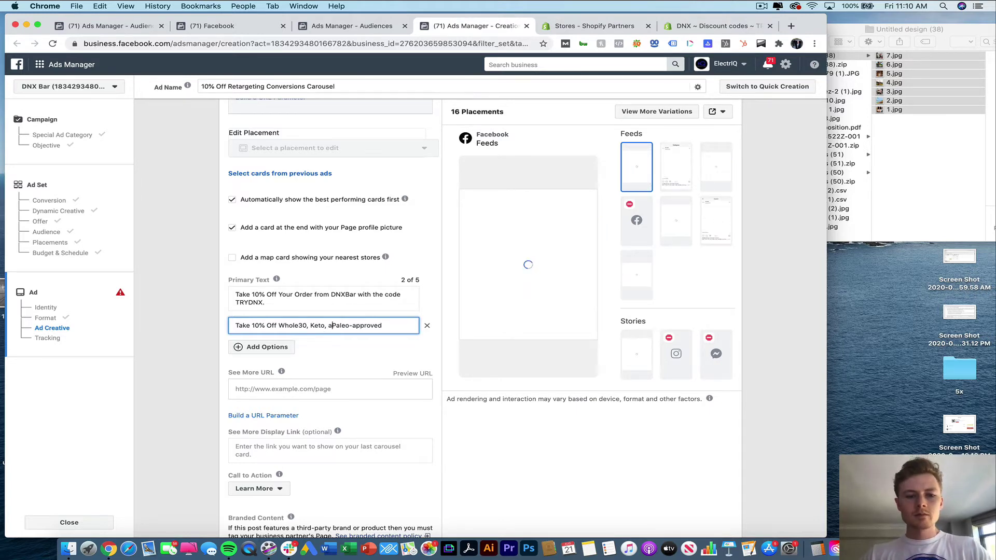
{"action": "type", "text": "d"}
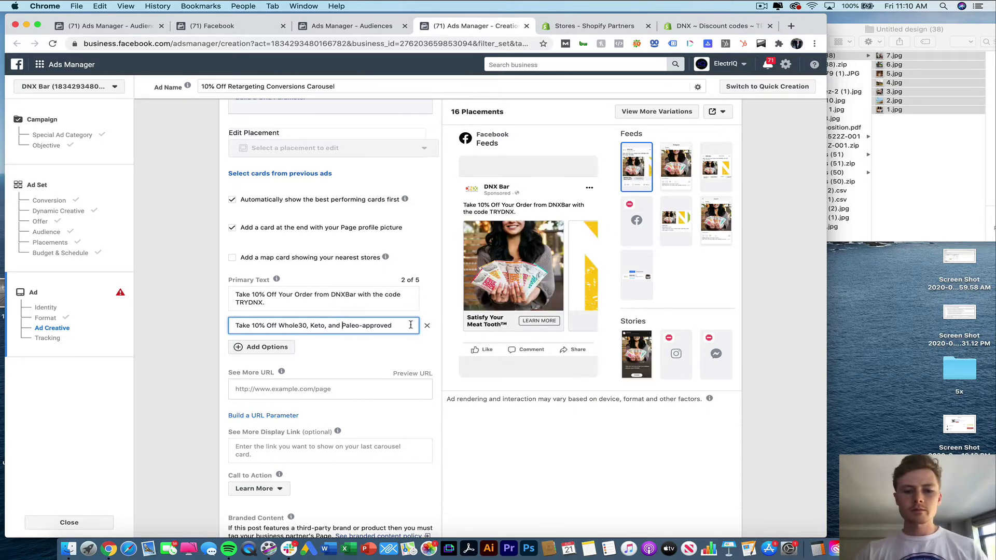
{"action": "left_click", "coordinate": [394, 325]}
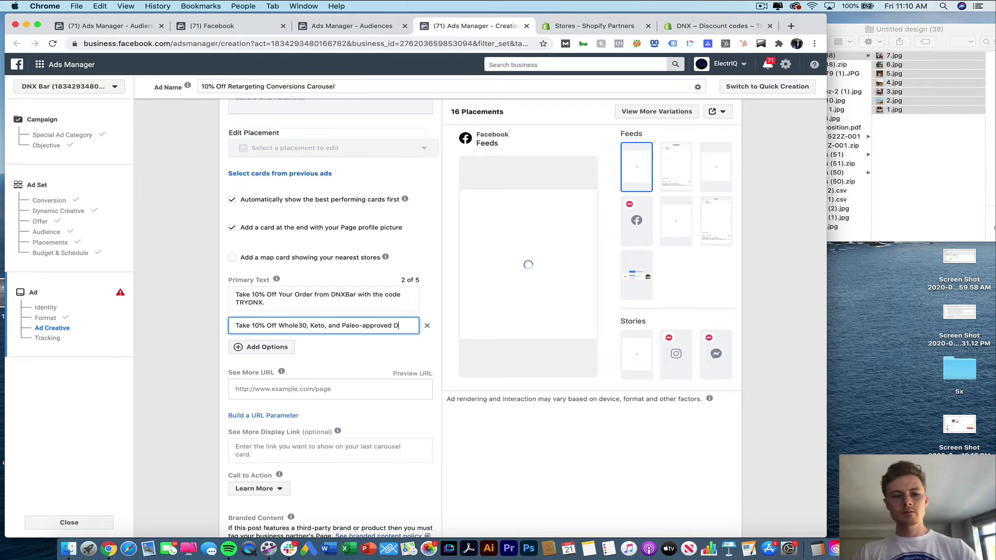
{"action": "type", "text": "eat Bars"}
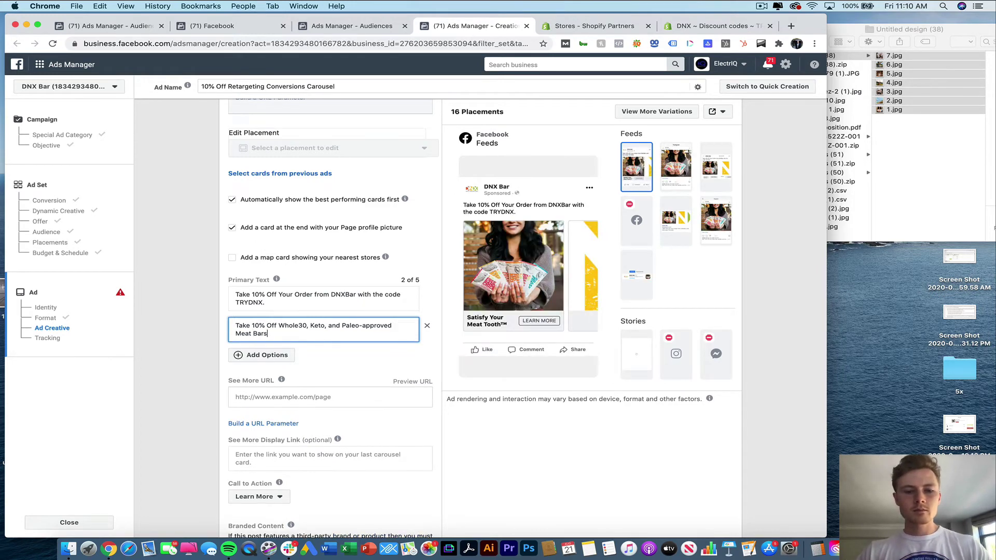
{"action": "type", "text": " & S"}
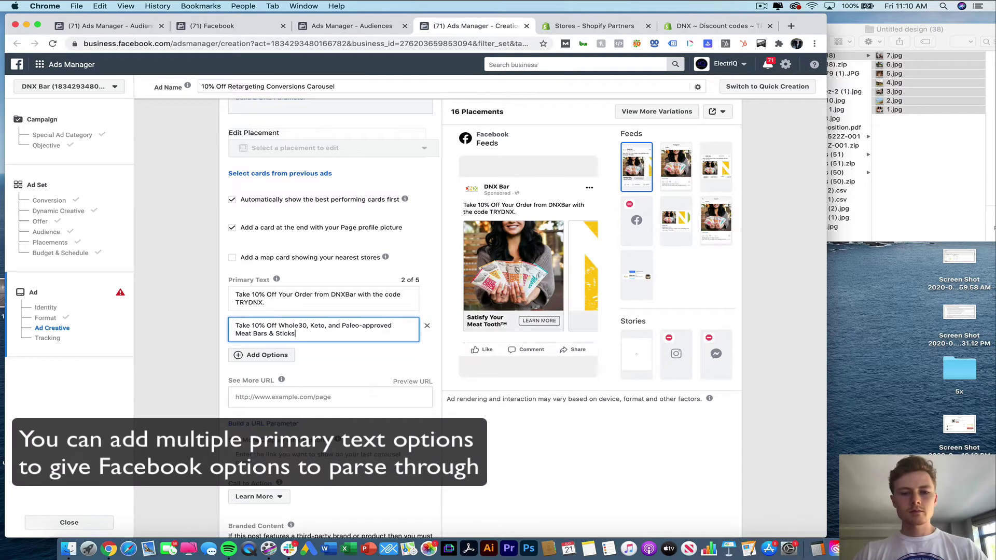
{"action": "type", "text": "ticks with"}
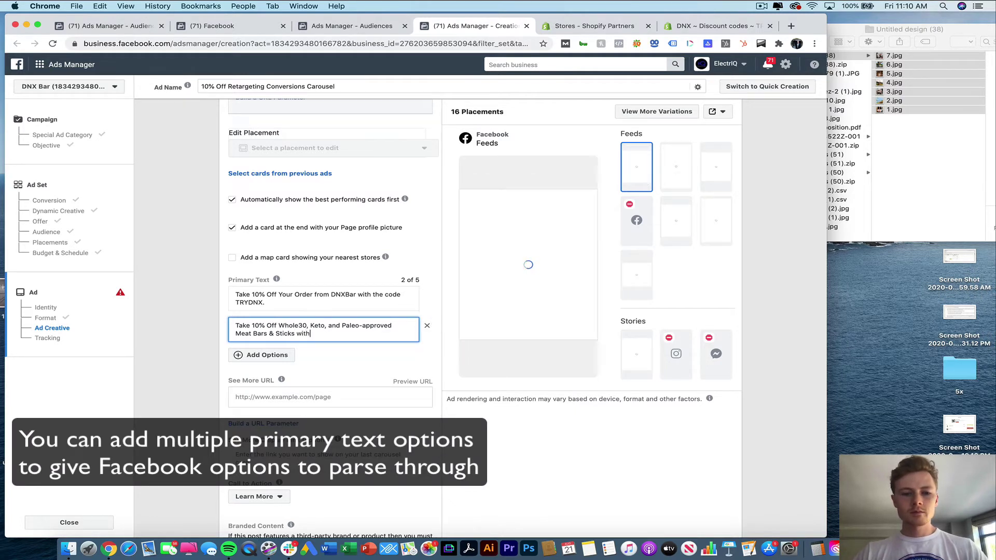
{"action": "type", "text": " the code T"}
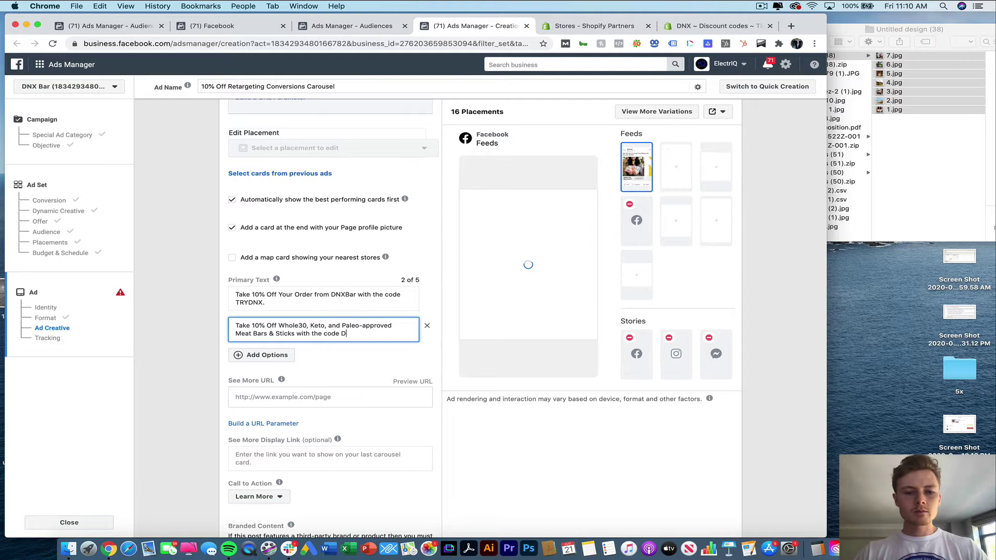
{"action": "type", "text": "RYDNX"}
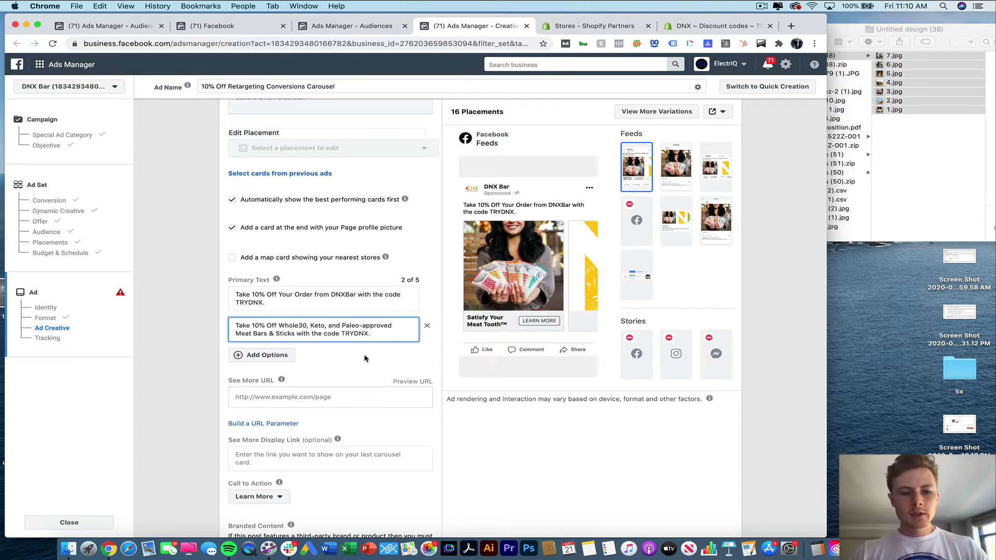
{"action": "type", "text": "."}
{"action": "scroll", "coordinate": [243, 252], "scroll_direction": "up", "scroll_amount": 5}
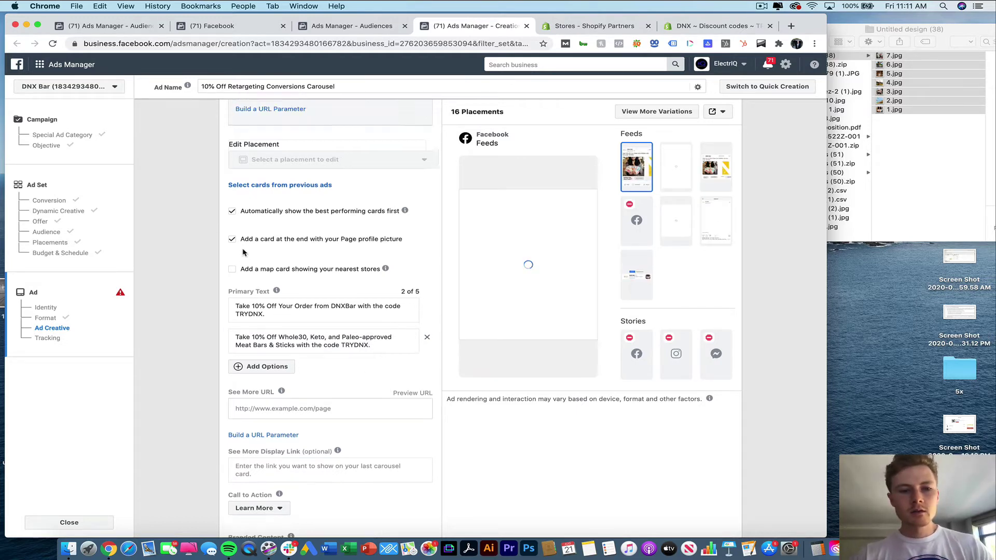
- Switch to carousel card 2 and start uploading a new image for it
{"action": "scroll", "coordinate": [243, 253], "scroll_direction": "up", "scroll_amount": 3}
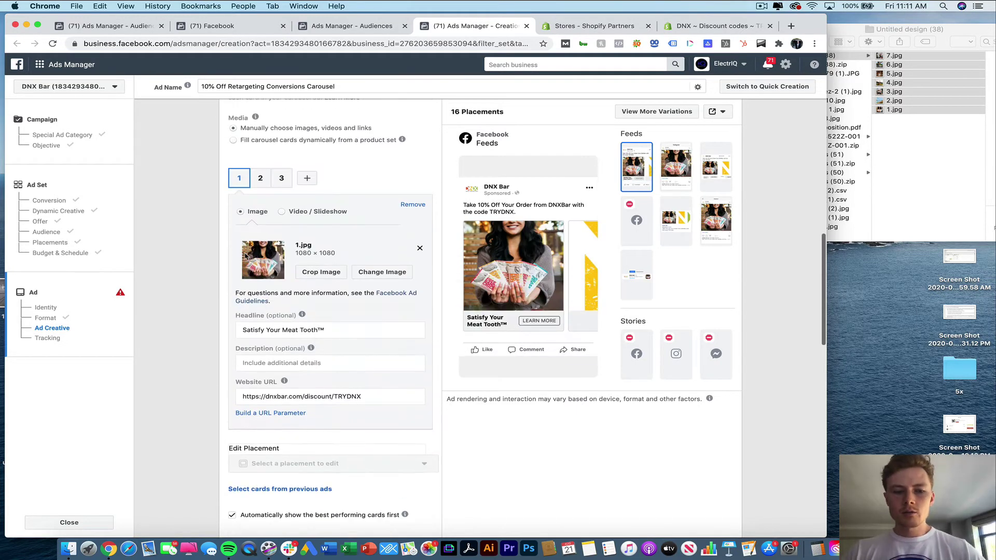
{"action": "left_click", "coordinate": [291, 364]}
{"action": "scroll", "coordinate": [273, 198], "scroll_direction": "up", "scroll_amount": 1}
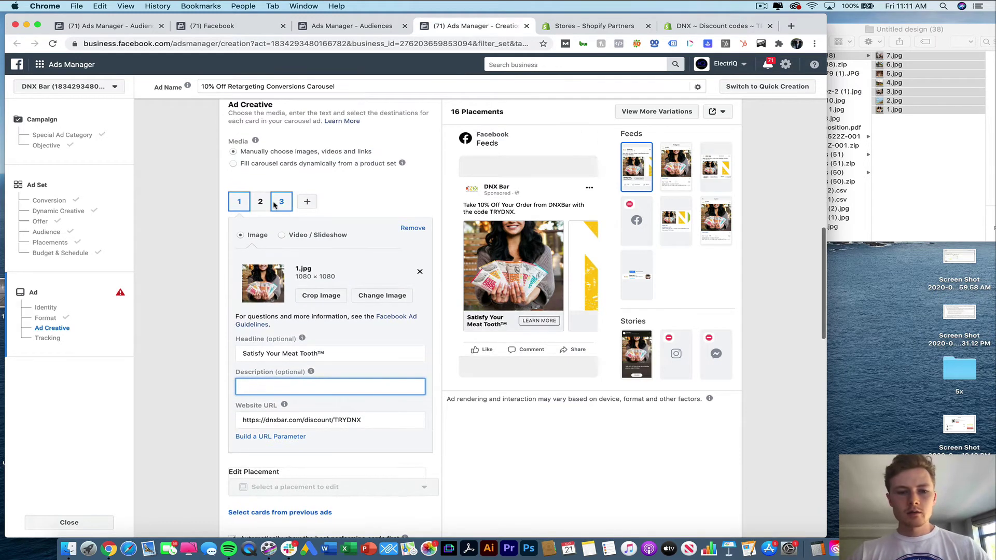
{"action": "left_click", "coordinate": [269, 205]}
{"action": "left_click", "coordinate": [267, 266]}
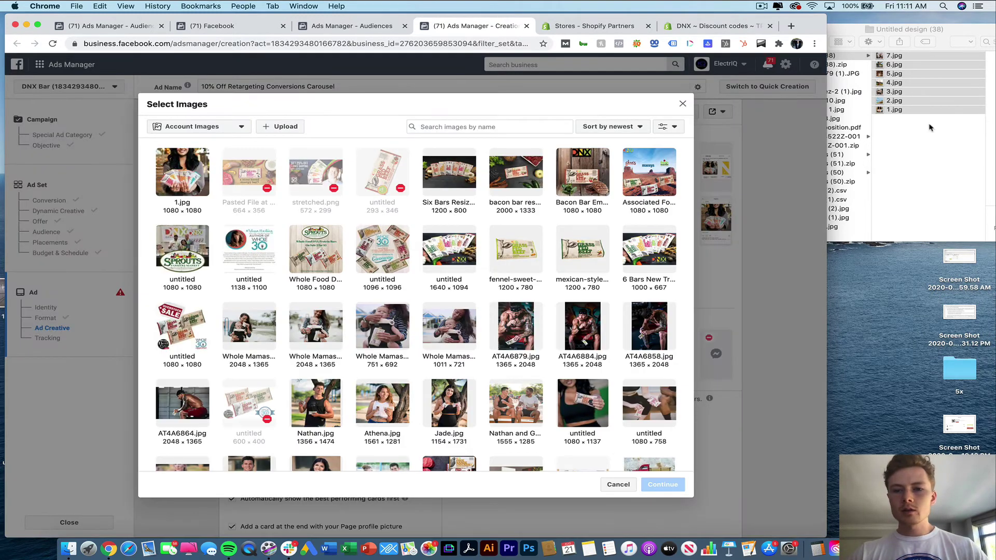
{"action": "key", "text": "super+Tab"}
{"action": "left_click", "coordinate": [303, 128]}
{"action": "left_click", "coordinate": [285, 126]}
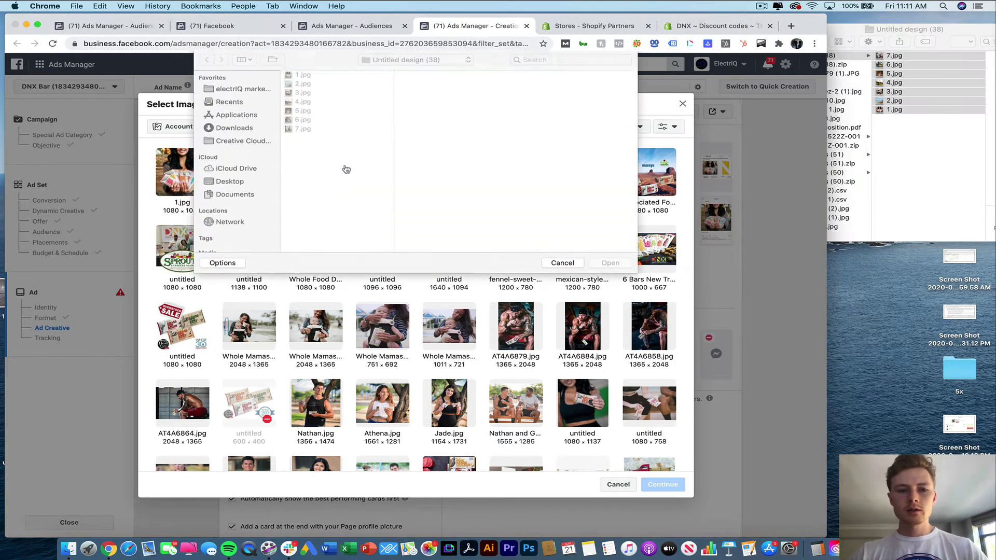
- Upload 2.jpg from Finder and confirm it as card 2's image
{"action": "left_click", "coordinate": [922, 156]}
{"action": "left_click", "coordinate": [916, 101]}
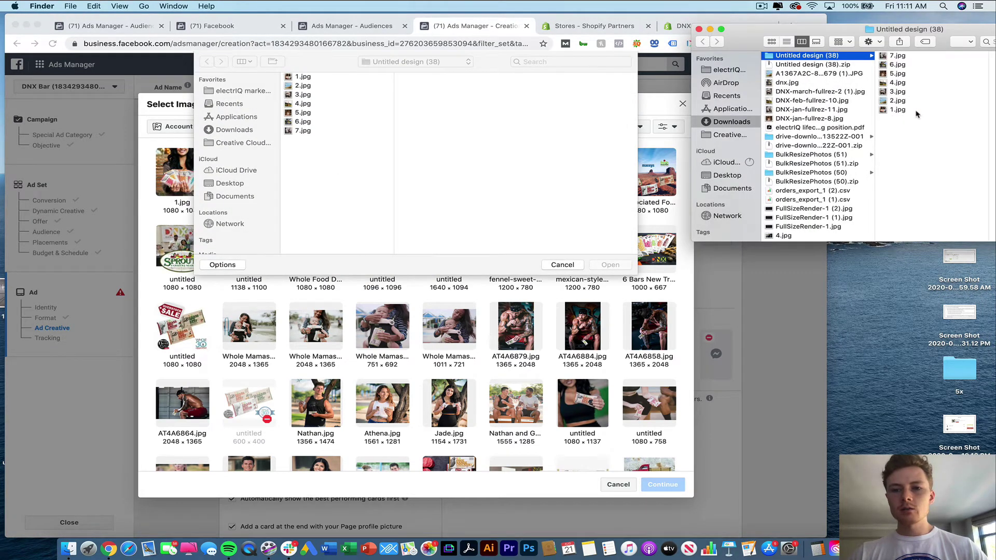
{"action": "left_click_drag", "start_coordinate": [909, 103], "coordinate": [338, 151]}
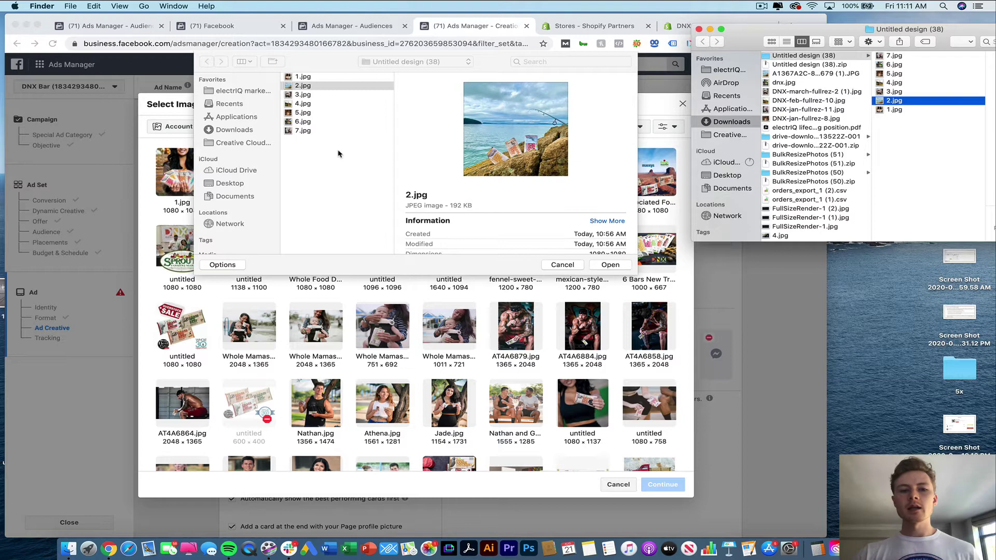
{"action": "left_click", "coordinate": [519, 215]}
{"action": "key", "text": "Return"}
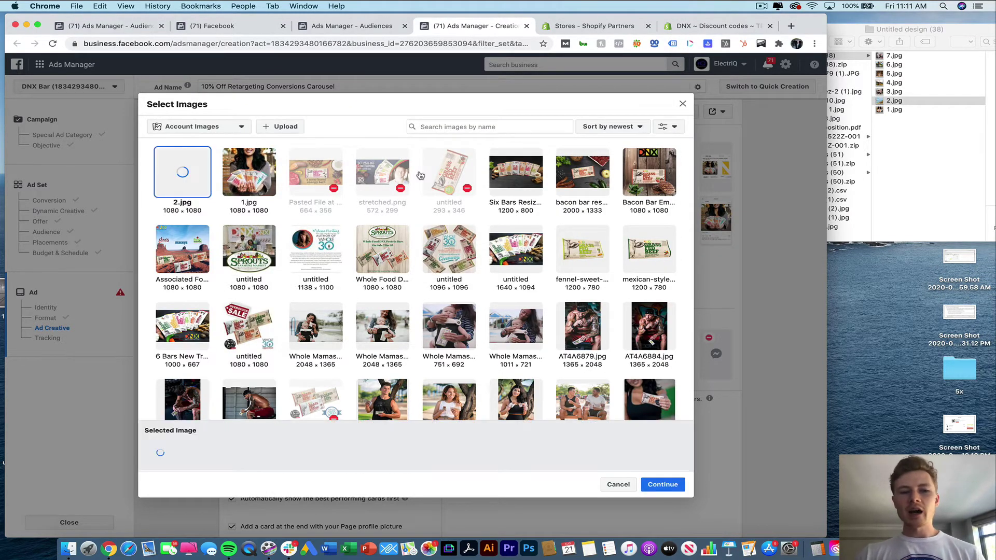
{"action": "left_click", "coordinate": [662, 484]}
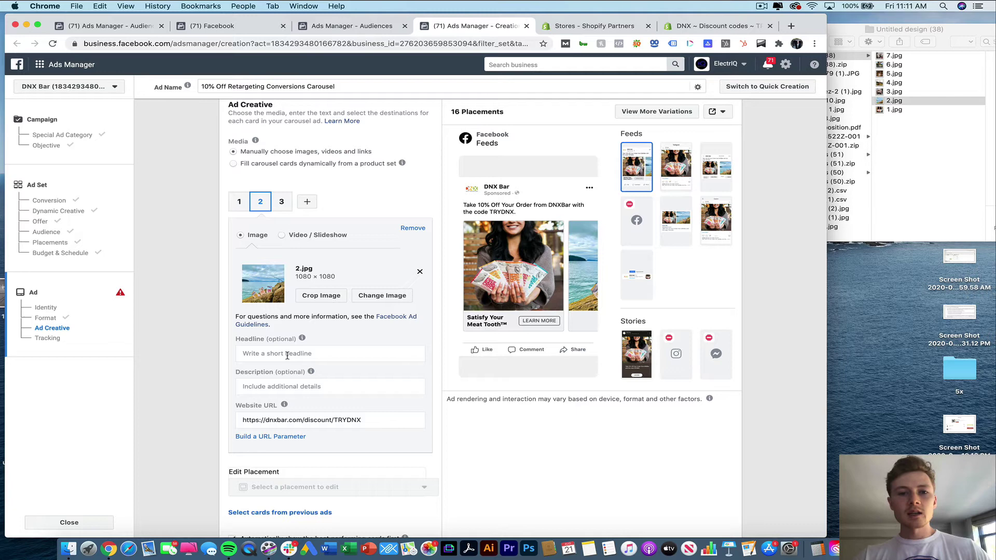
- Type into card 2's headline, then preview the Right Column placement and all 28 variations
{"action": "left_click", "coordinate": [288, 355]}
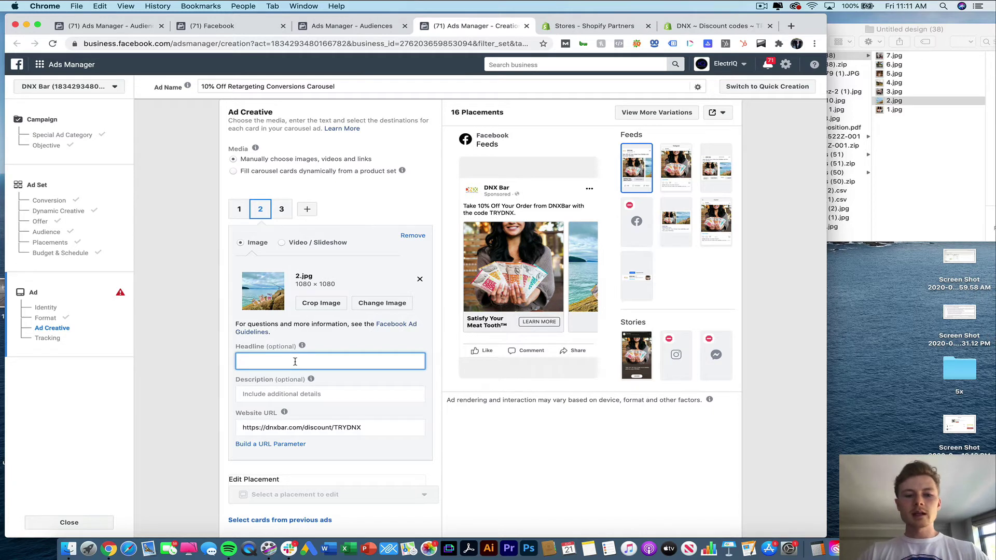
{"action": "type", "text": "j"}
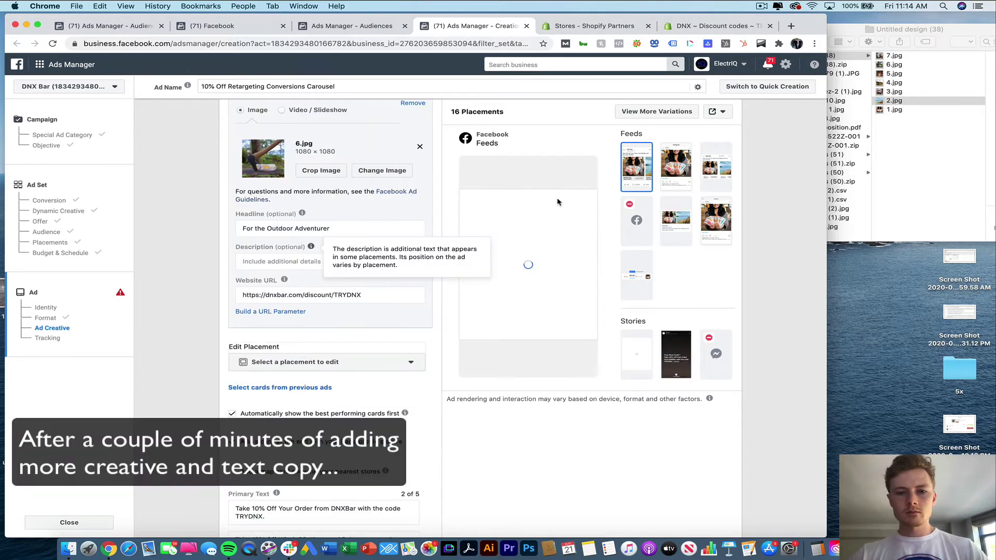
{"action": "left_click", "coordinate": [678, 227]}
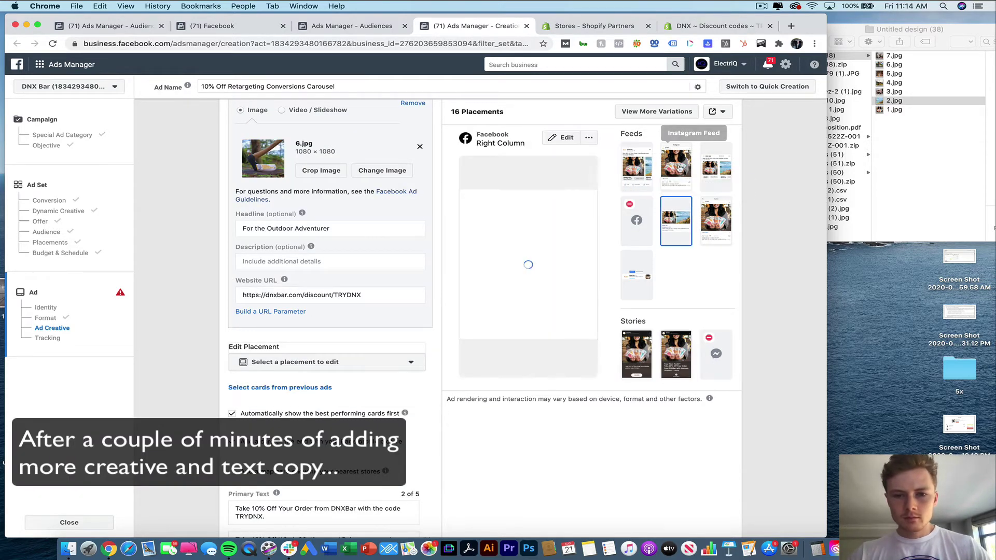
{"action": "left_click", "coordinate": [675, 111]}
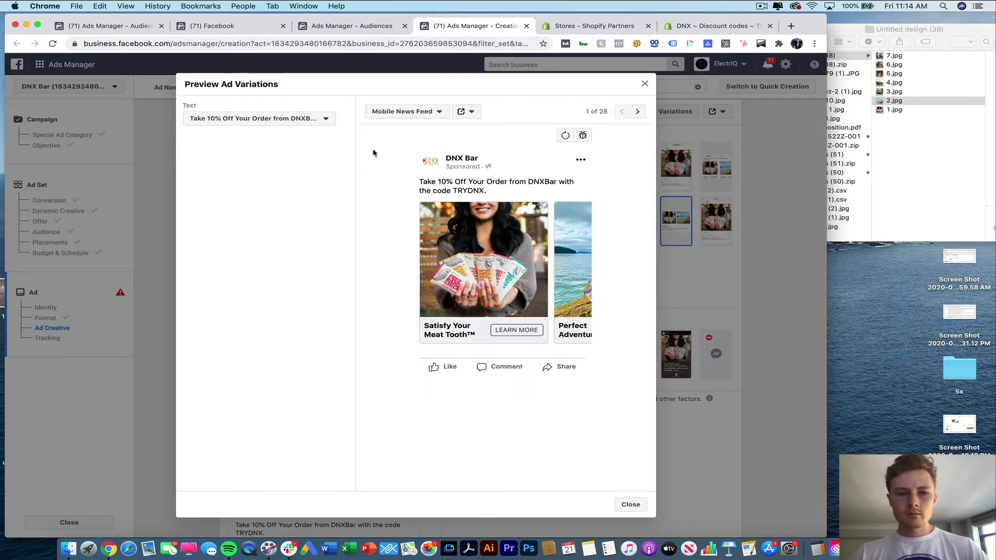
- Switch the variations preview to the Desktop News Feed placement
{"action": "left_click", "coordinate": [406, 111]}
{"action": "left_click", "coordinate": [577, 158]}
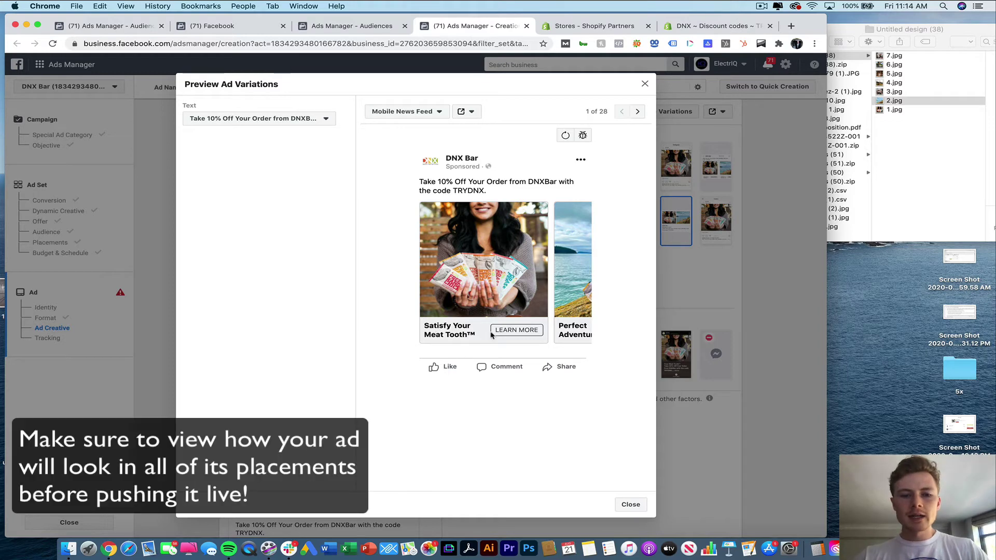
{"action": "left_click", "coordinate": [420, 111]}
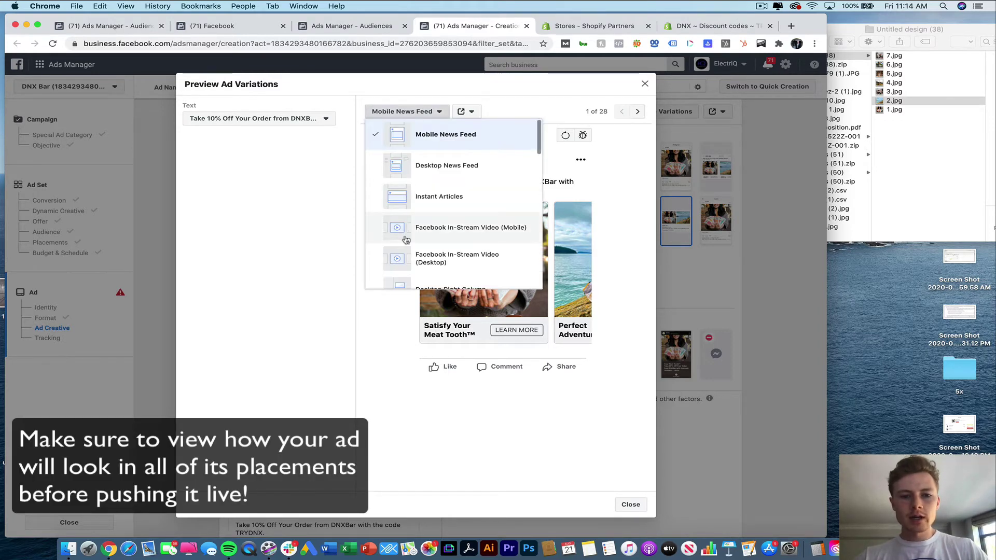
{"action": "left_click", "coordinate": [442, 161]}
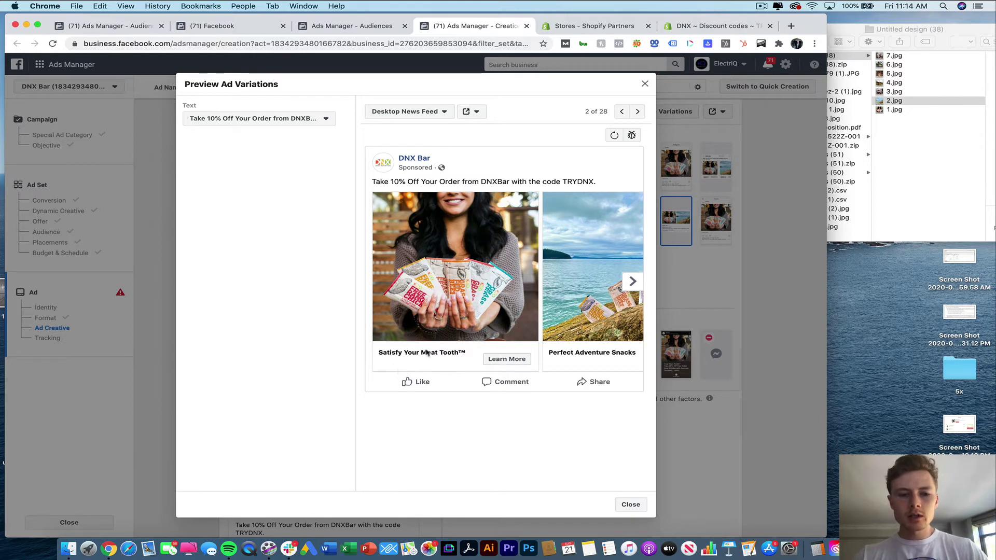
- Step through the cards to For the Outdoor Adventurer and back, then close the preview
{"action": "left_click", "coordinate": [633, 282]}
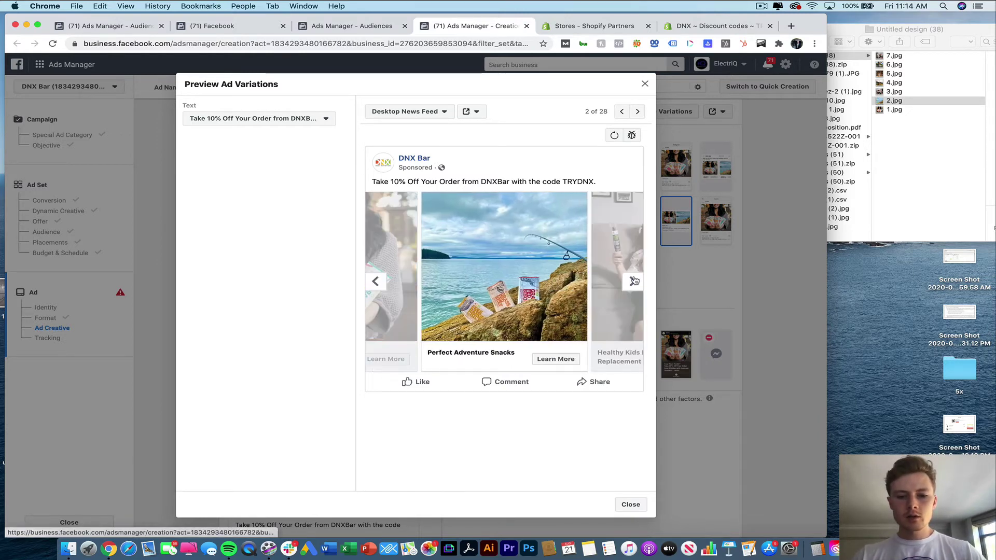
{"action": "left_click", "coordinate": [632, 281]}
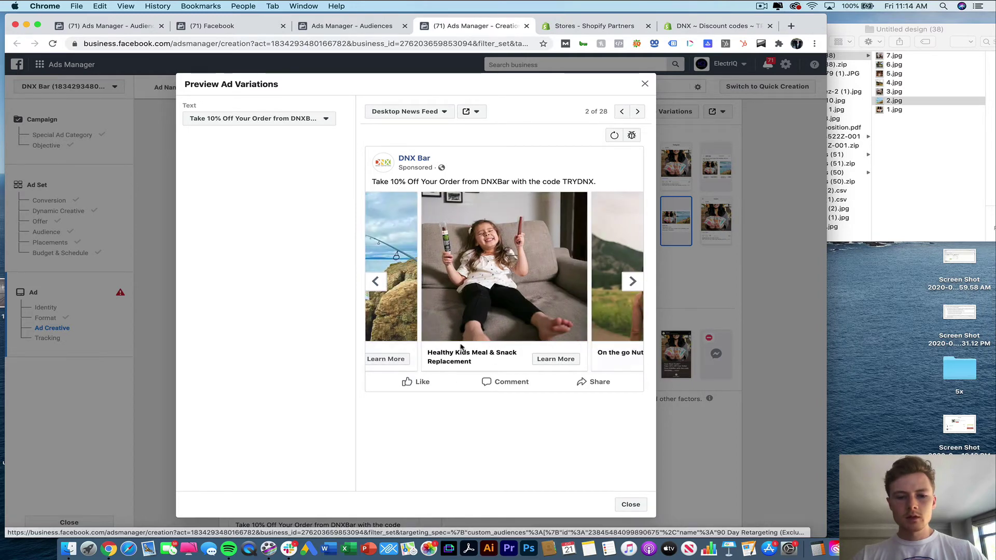
{"action": "left_click", "coordinate": [632, 282]}
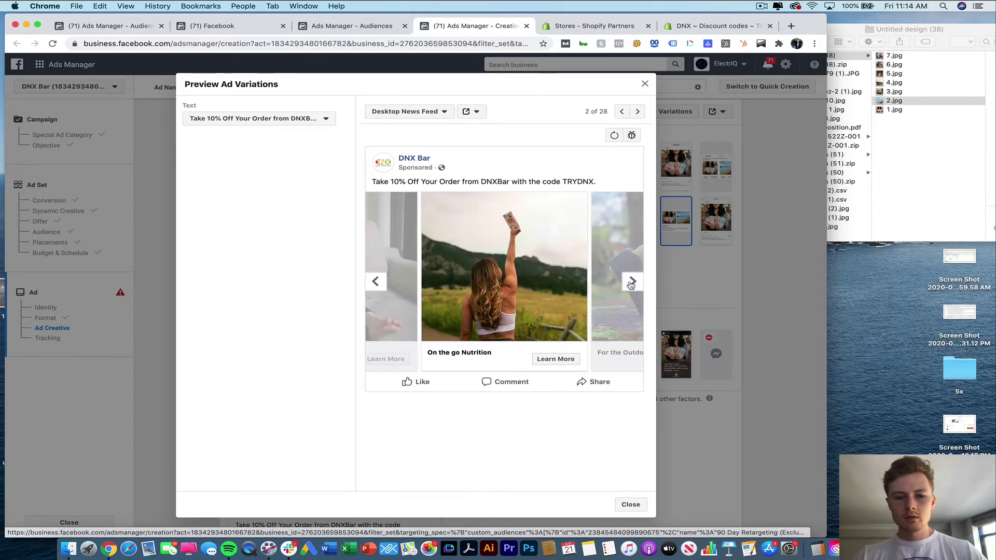
{"action": "left_click", "coordinate": [632, 282]}
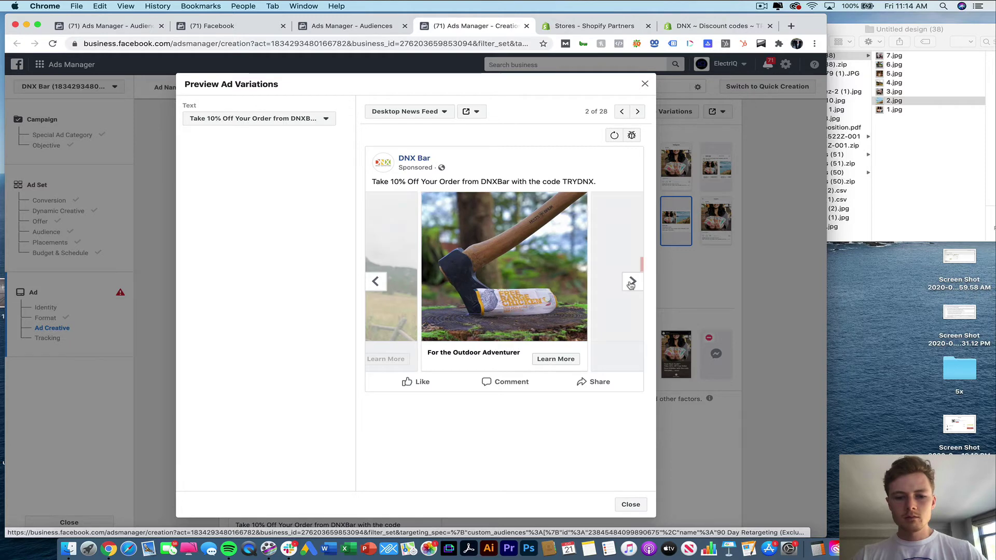
{"action": "left_click", "coordinate": [375, 282]}
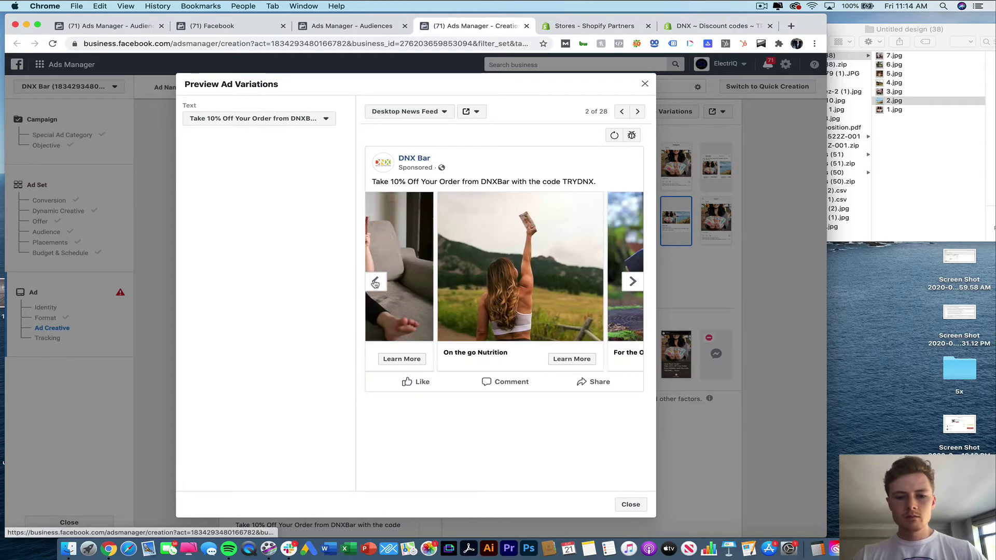
{"action": "left_click", "coordinate": [375, 282]}
{"action": "left_click", "coordinate": [375, 282]}
{"action": "left_click", "coordinate": [375, 282]}
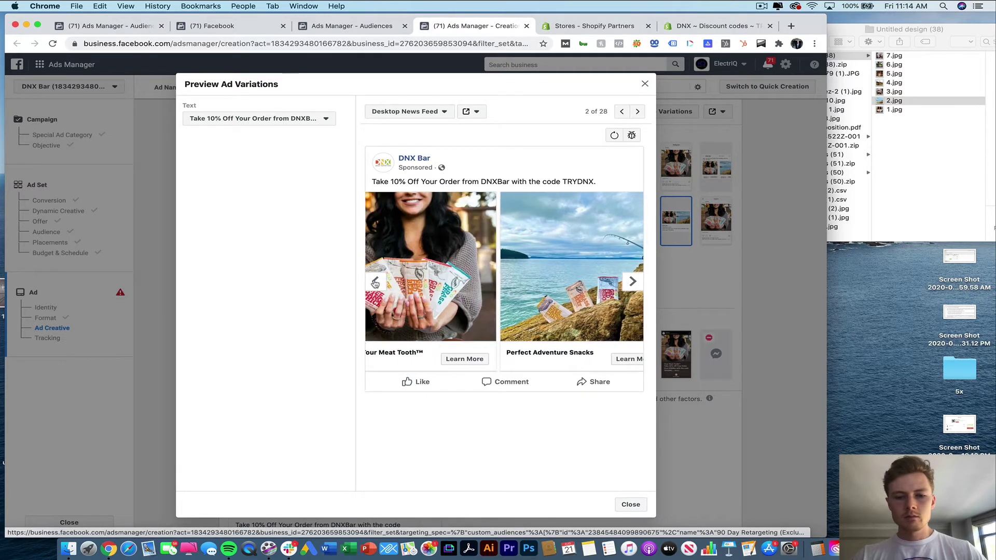
{"action": "left_click", "coordinate": [645, 84]}
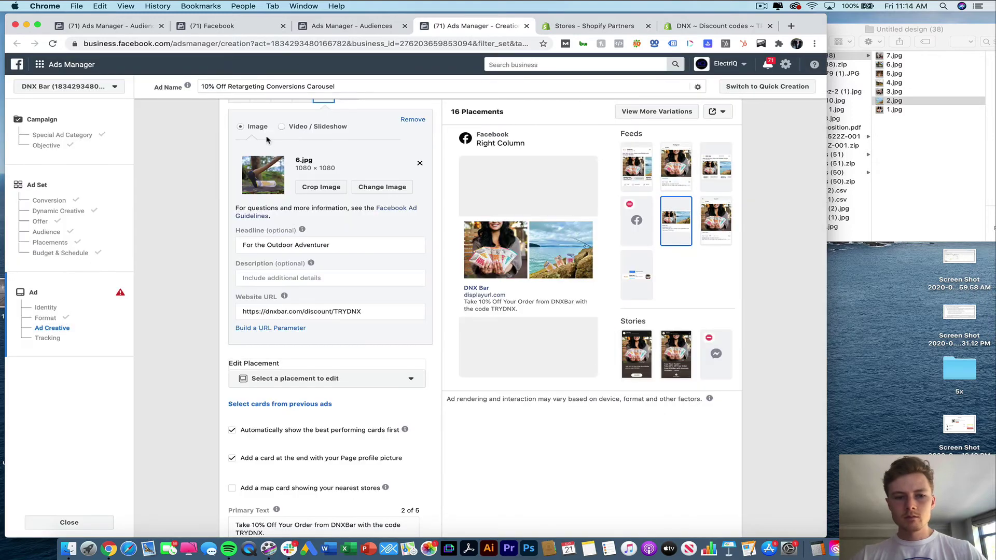
- Give carousel card 1 the description 'Grass-fed and Free-Range Meats Only!'
{"action": "scroll", "coordinate": [349, 191], "scroll_direction": "up", "scroll_amount": 1}
{"action": "left_click", "coordinate": [239, 126]}
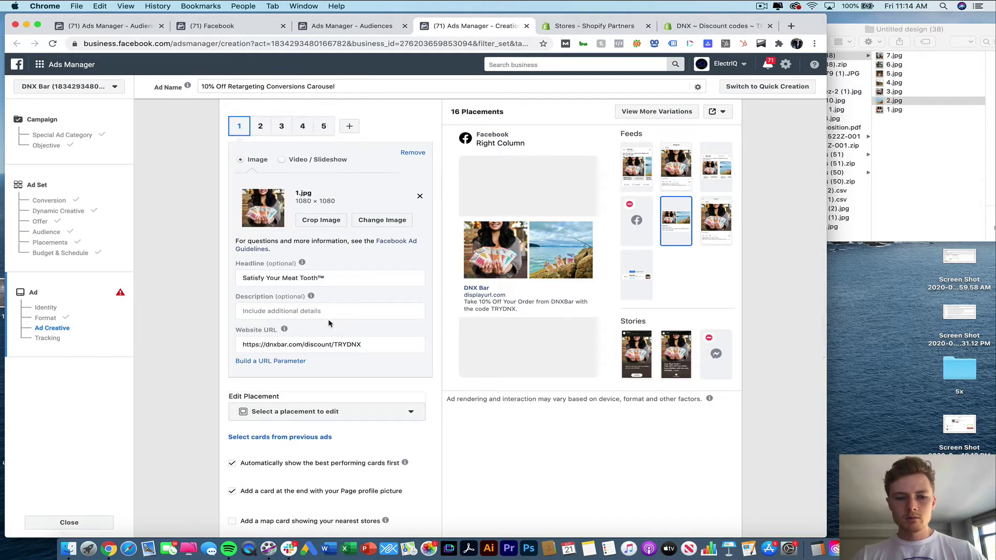
{"action": "left_click", "coordinate": [279, 311]}
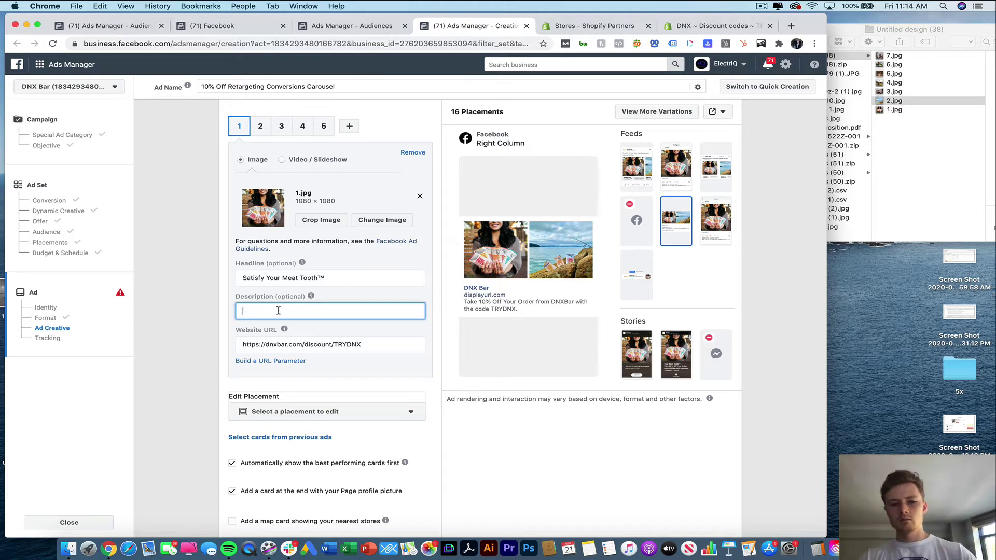
{"action": "type", "text": "Grass"}
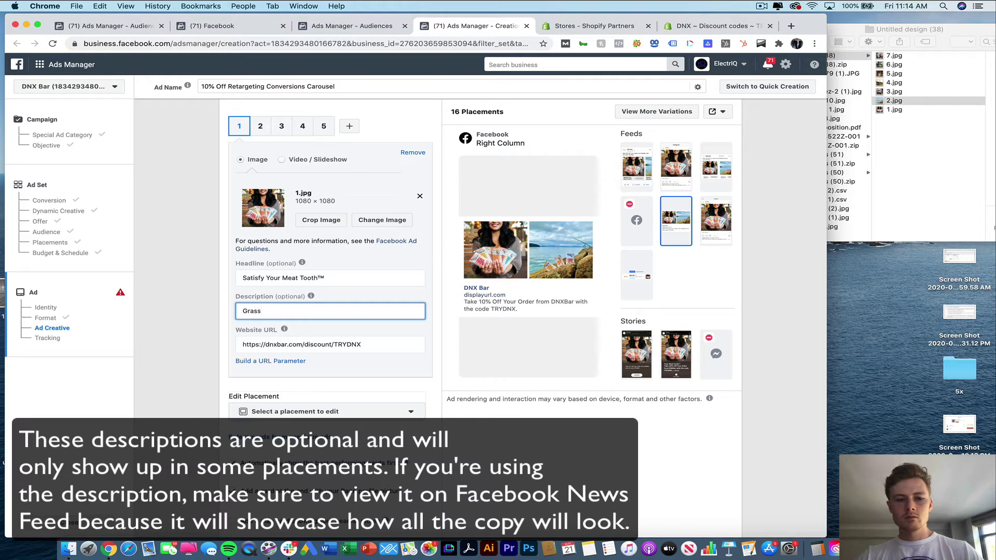
{"action": "type", "text": "-fe"}
{"action": "type", "text": "fed "}
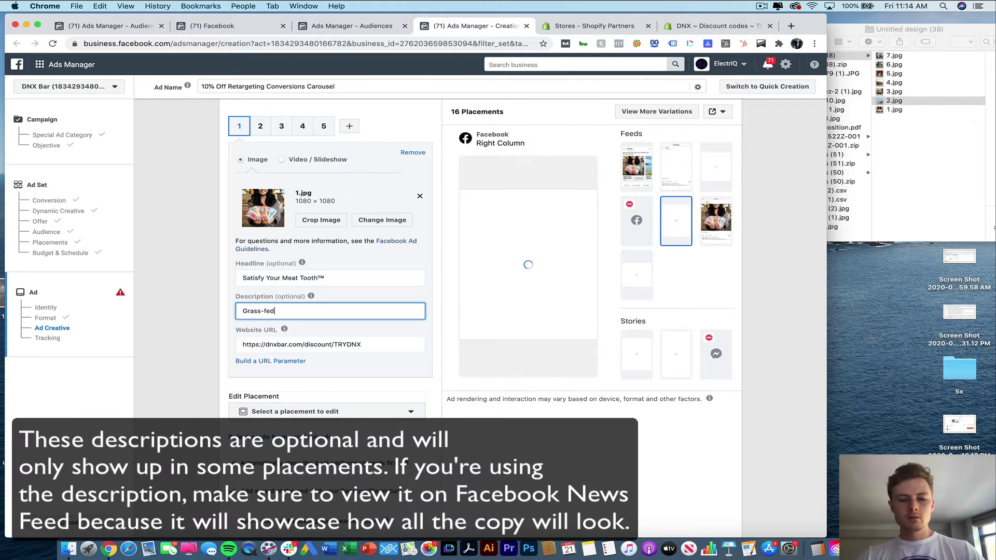
{"action": "type", "text": "Meats an"}
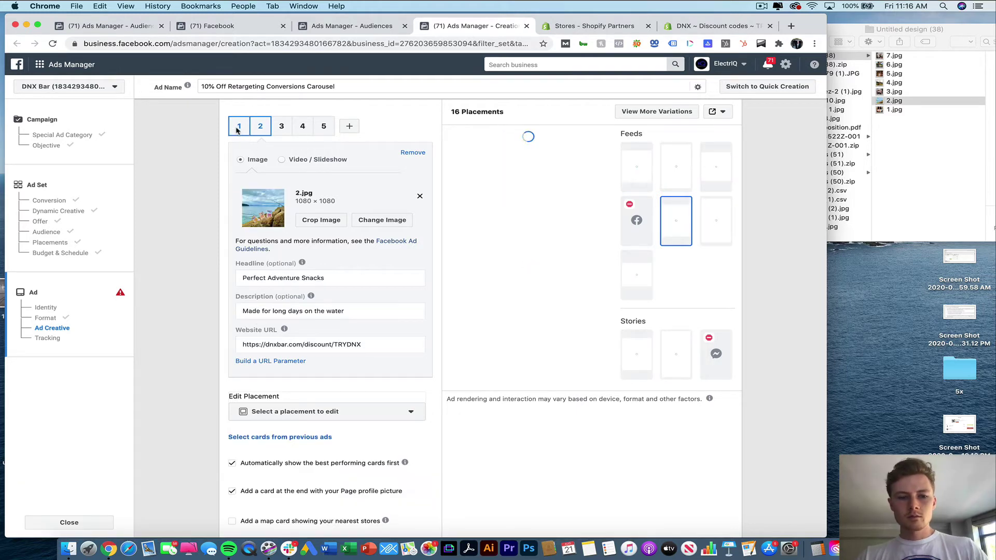
{"action": "left_click", "coordinate": [238, 127]}
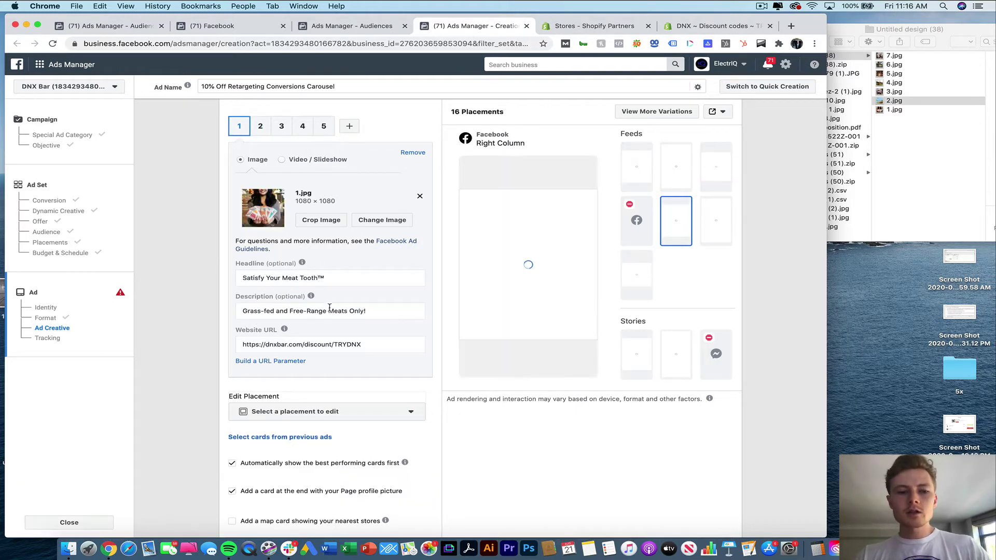
{"action": "scroll", "coordinate": [314, 311], "scroll_direction": "down", "scroll_amount": 10}
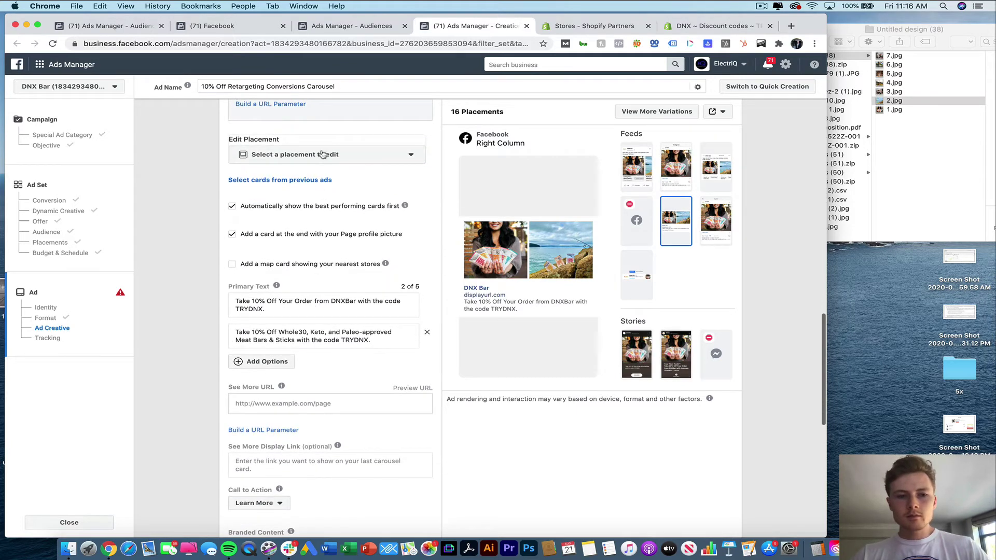
{"action": "left_click", "coordinate": [321, 154]}
{"action": "scroll", "coordinate": [304, 217], "scroll_direction": "down", "scroll_amount": 5}
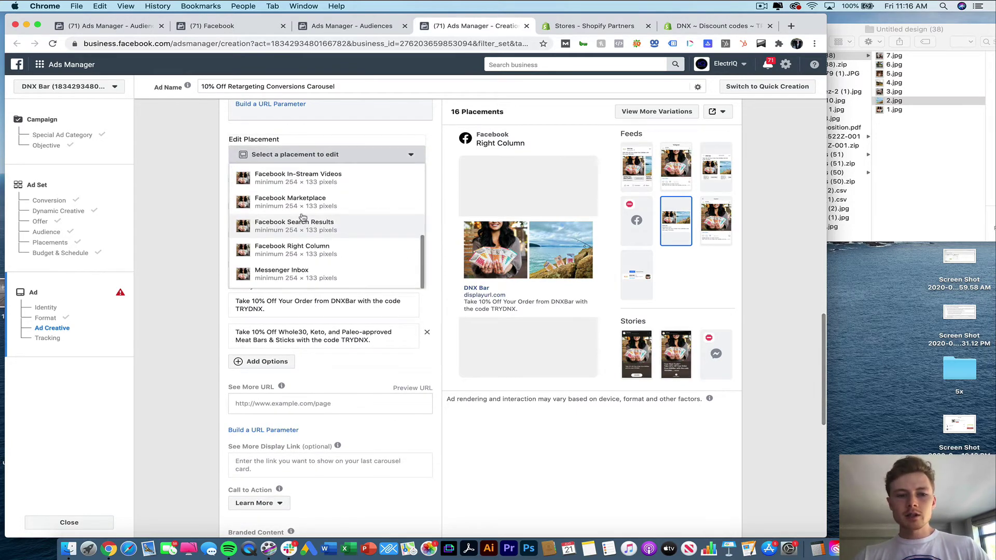
{"action": "scroll", "coordinate": [311, 208], "scroll_direction": "up", "scroll_amount": 5}
{"action": "left_click", "coordinate": [321, 186]}
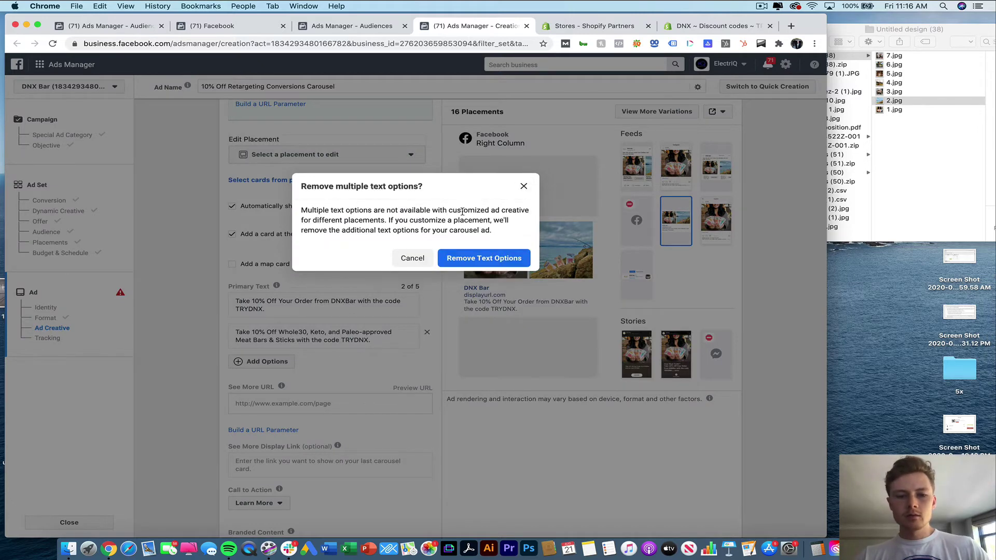
{"action": "left_click", "coordinate": [523, 186]}
{"action": "scroll", "coordinate": [307, 243], "scroll_direction": "down", "scroll_amount": 1}
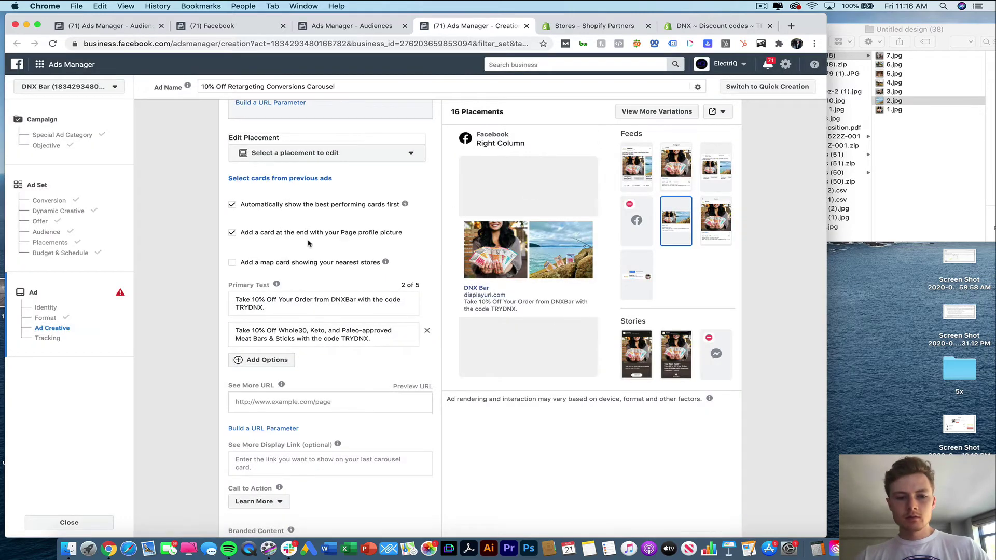
{"action": "scroll", "coordinate": [308, 242], "scroll_direction": "down", "scroll_amount": 3}
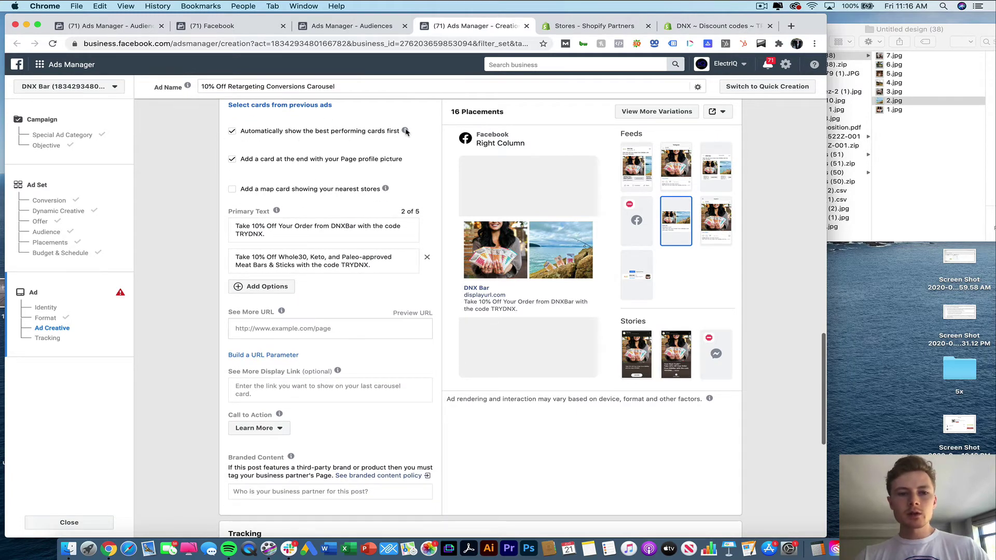
{"action": "scroll", "coordinate": [308, 252], "scroll_direction": "down", "scroll_amount": 2}
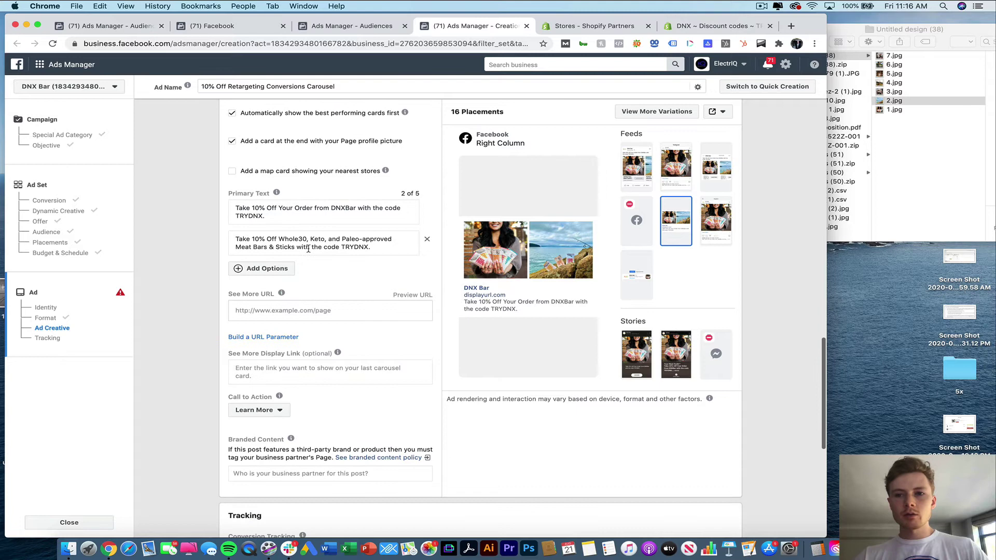
- Clear a stray character from See More URL and copy card 1's discount website URL
{"action": "left_click", "coordinate": [321, 285]}
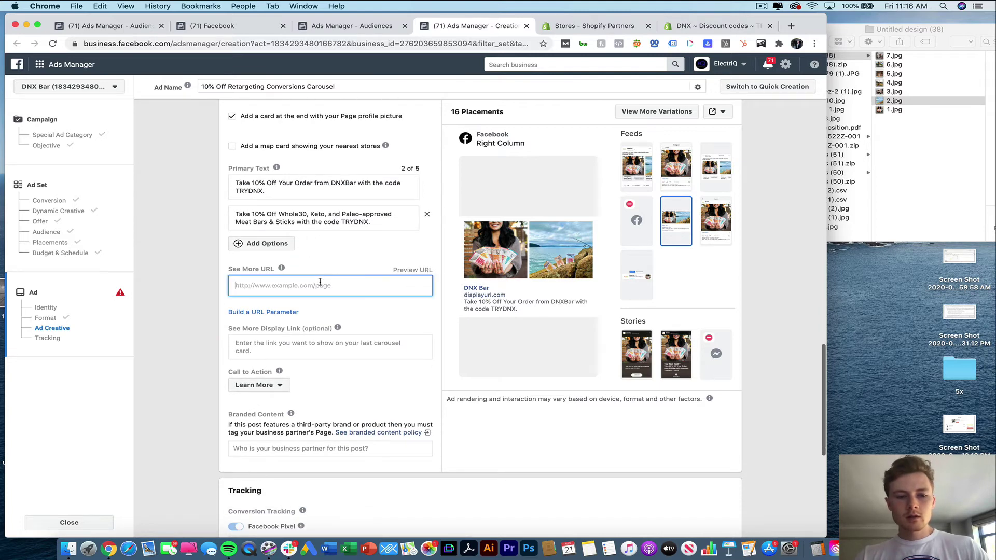
{"action": "type", "text": "™"}
{"action": "key", "text": "BackSpace"}
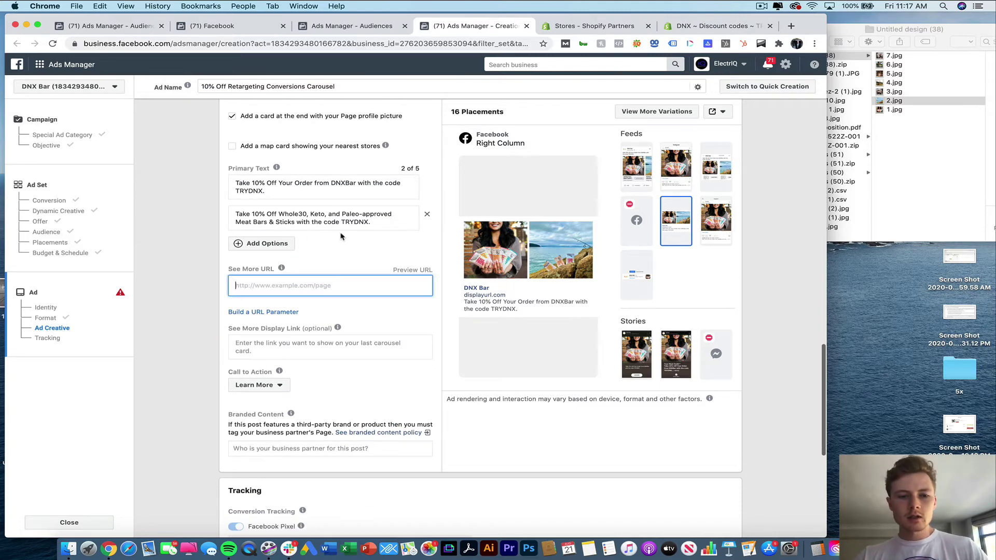
{"action": "scroll", "coordinate": [341, 237], "scroll_direction": "up", "scroll_amount": 10}
{"action": "triple_click", "coordinate": [334, 352]}
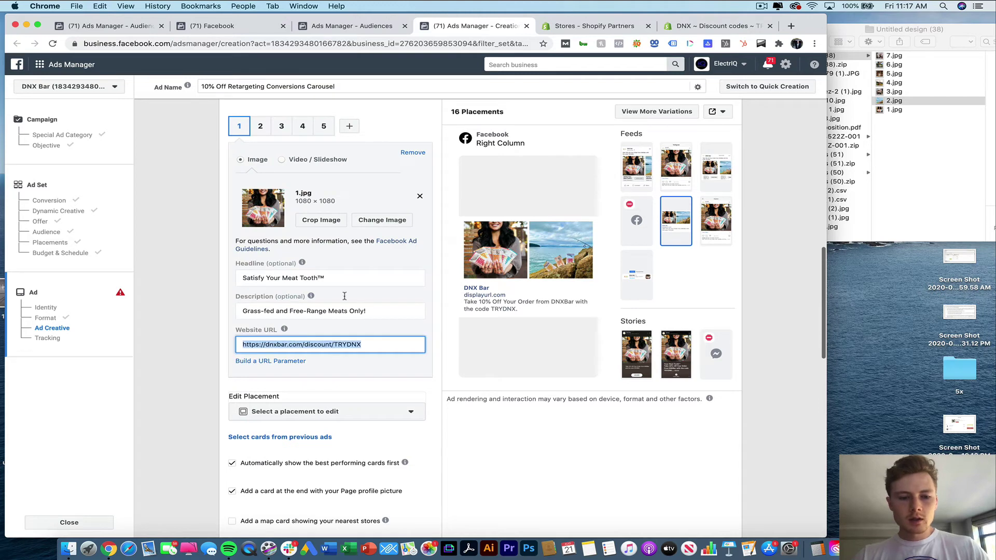
{"action": "key", "text": "super+c"}
{"action": "left_click", "coordinate": [323, 126]}
{"action": "scroll", "coordinate": [349, 322], "scroll_direction": "down", "scroll_amount": 5}
{"action": "scroll", "coordinate": [348, 322], "scroll_direction": "down", "scroll_amount": 4}
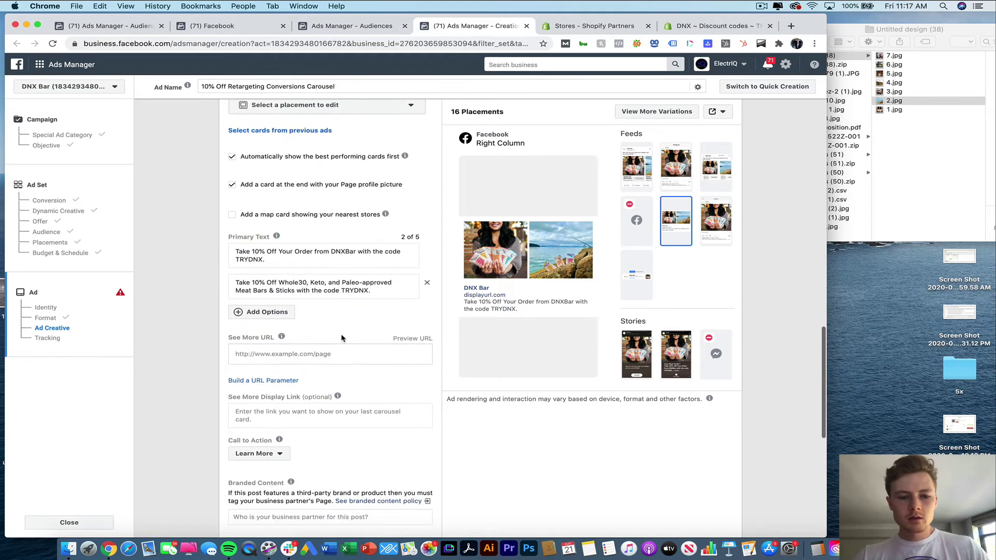
{"action": "left_click", "coordinate": [324, 351]}
{"action": "key", "text": "super+v"}
- Set the carousel's call to action to Shop Now
{"action": "scroll", "coordinate": [322, 350], "scroll_direction": "down", "scroll_amount": 2}
{"action": "scroll", "coordinate": [322, 351], "scroll_direction": "down", "scroll_amount": 1}
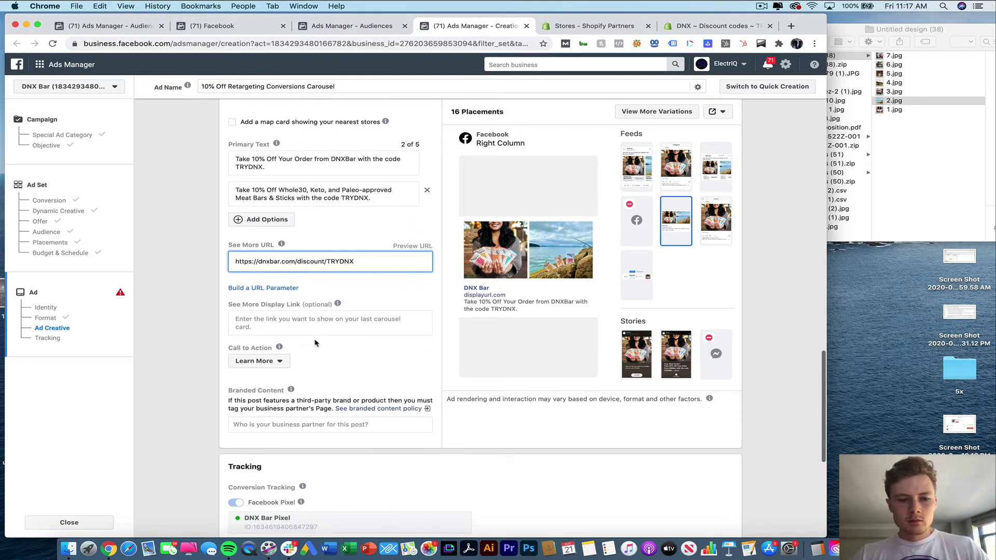
{"action": "left_click", "coordinate": [258, 363]}
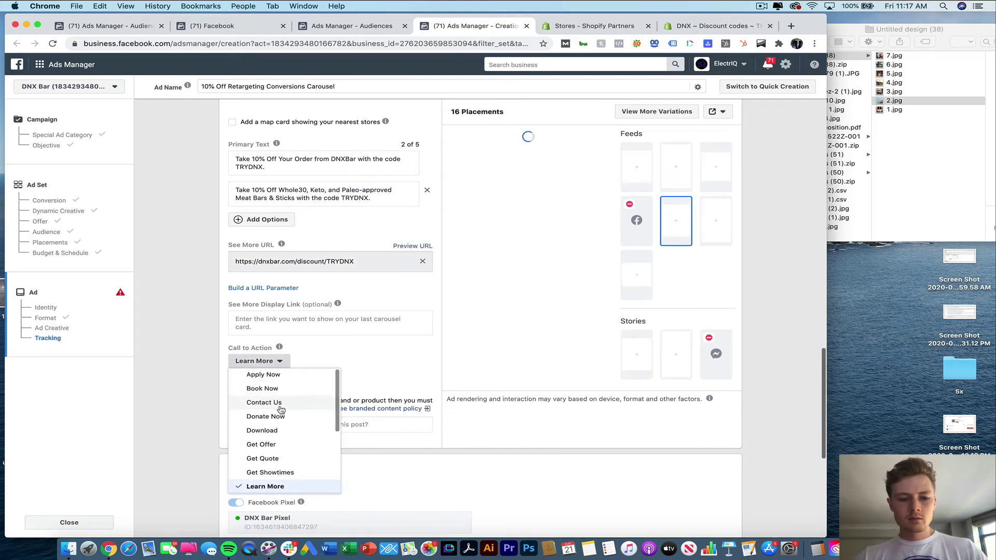
{"action": "scroll", "coordinate": [280, 415], "scroll_direction": "down", "scroll_amount": 5}
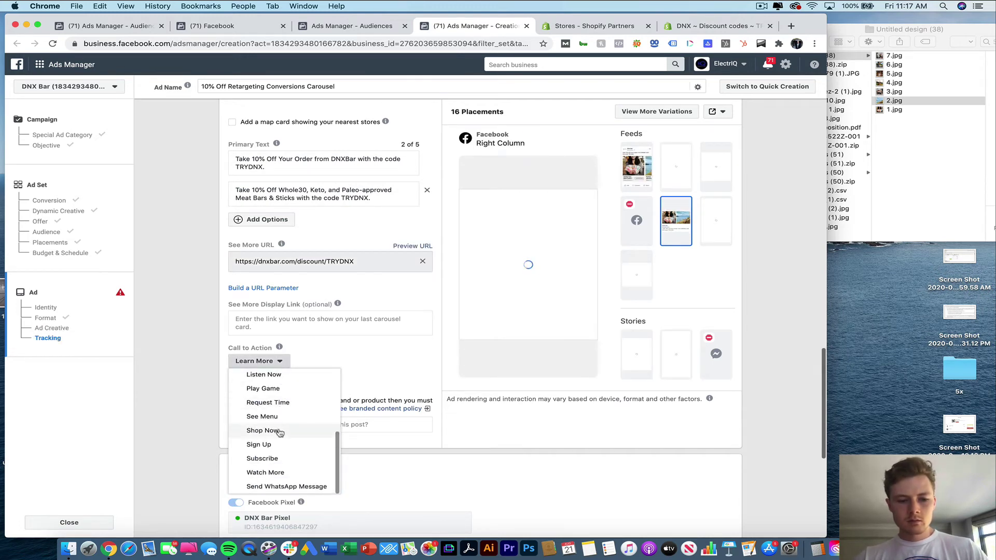
{"action": "left_click", "coordinate": [279, 431]}
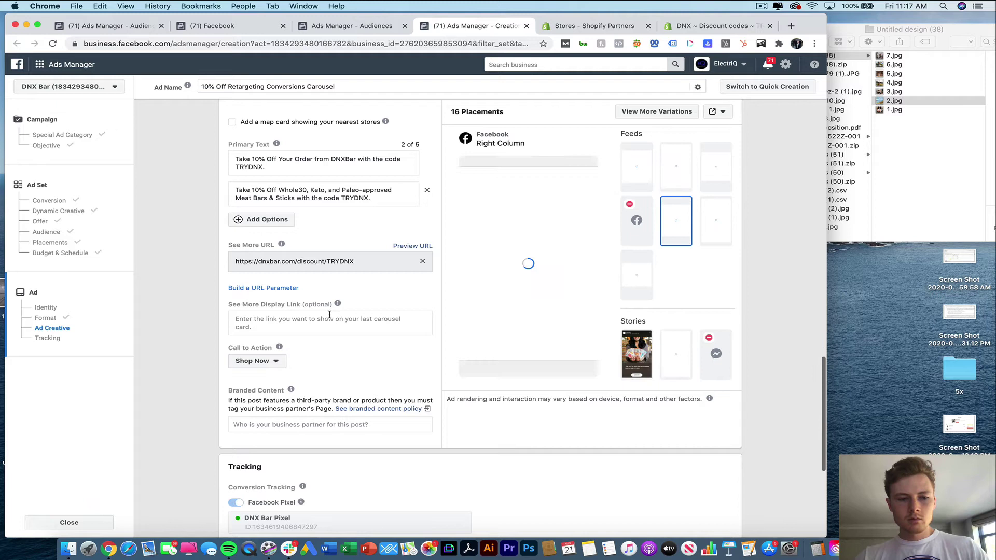
{"action": "left_click", "coordinate": [332, 318]}
{"action": "key", "text": "super+v"}
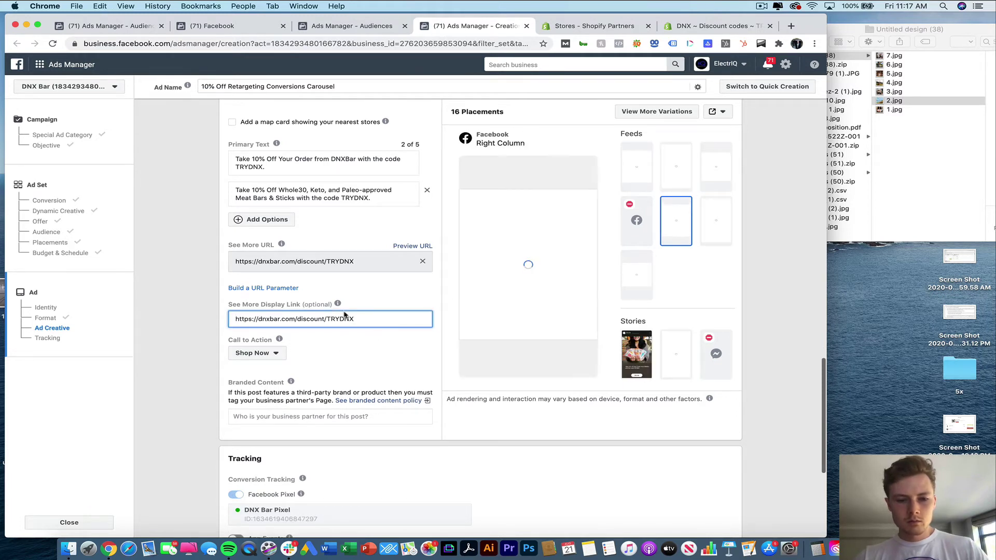
{"action": "left_click", "coordinate": [340, 307]}
{"action": "mouse_move", "coordinate": [338, 306]}
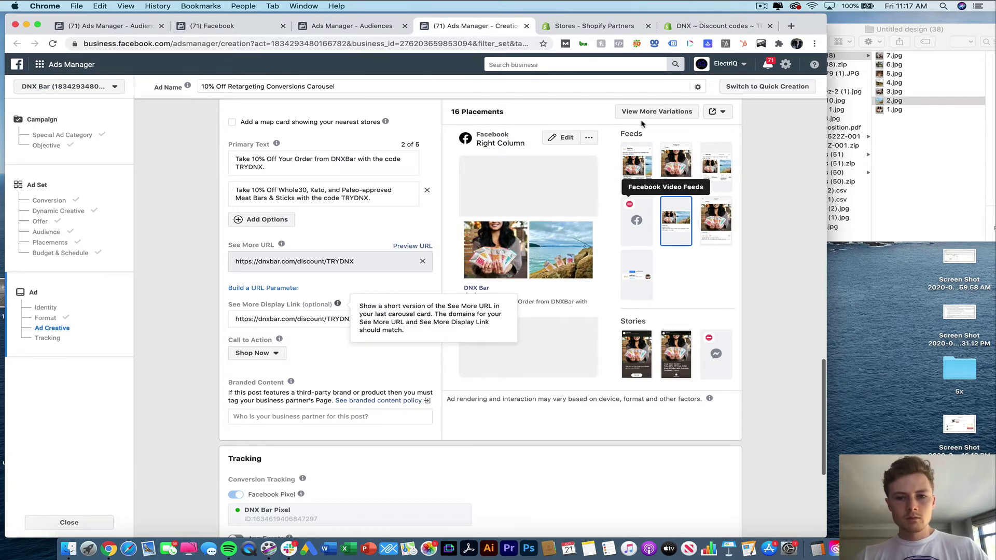
{"action": "left_click", "coordinate": [669, 115]}
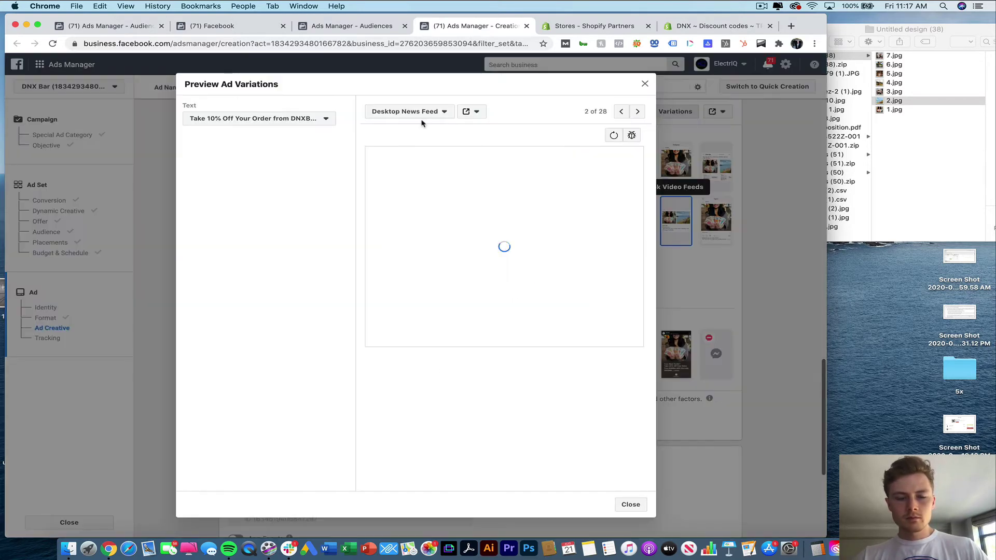
{"action": "left_click", "coordinate": [410, 111]}
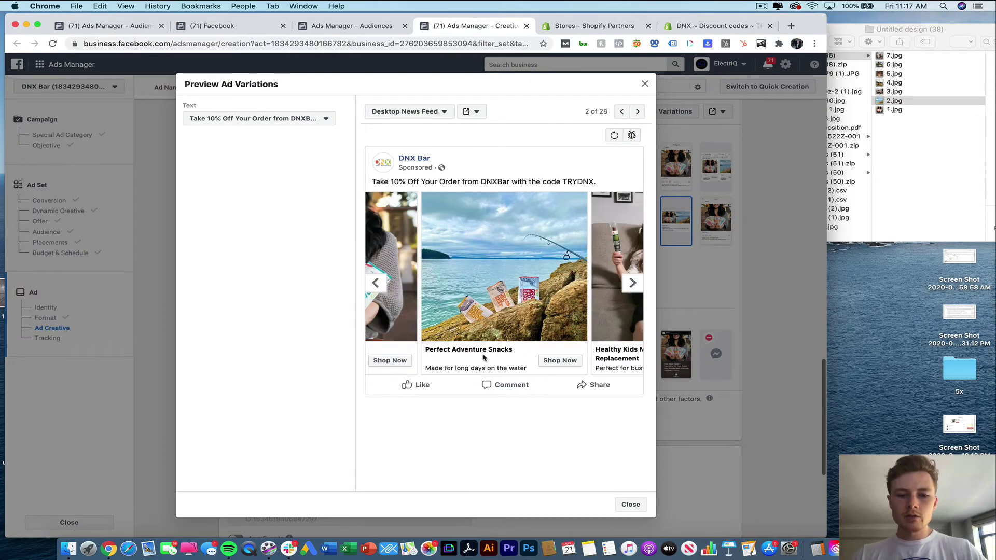
{"action": "left_click", "coordinate": [631, 287]}
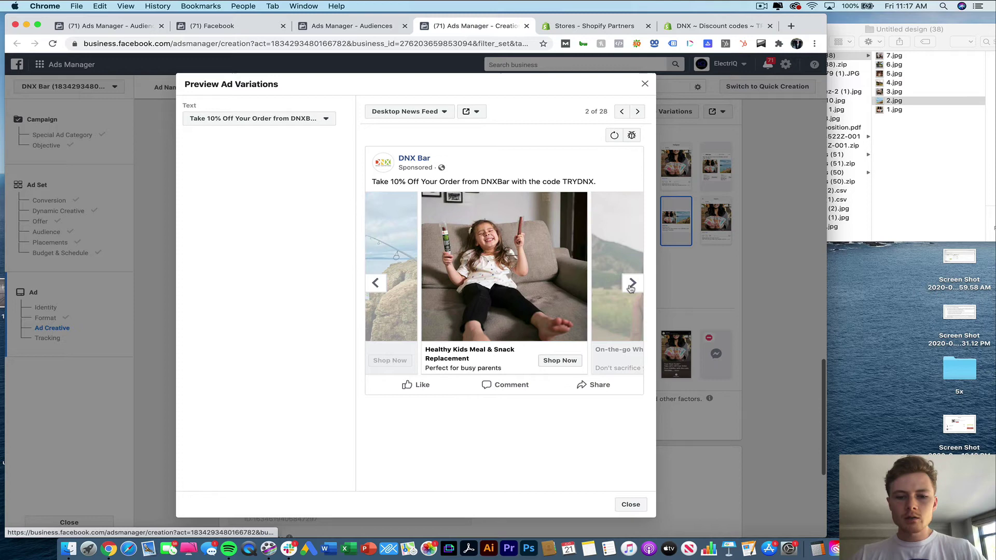
{"action": "left_click", "coordinate": [631, 287]}
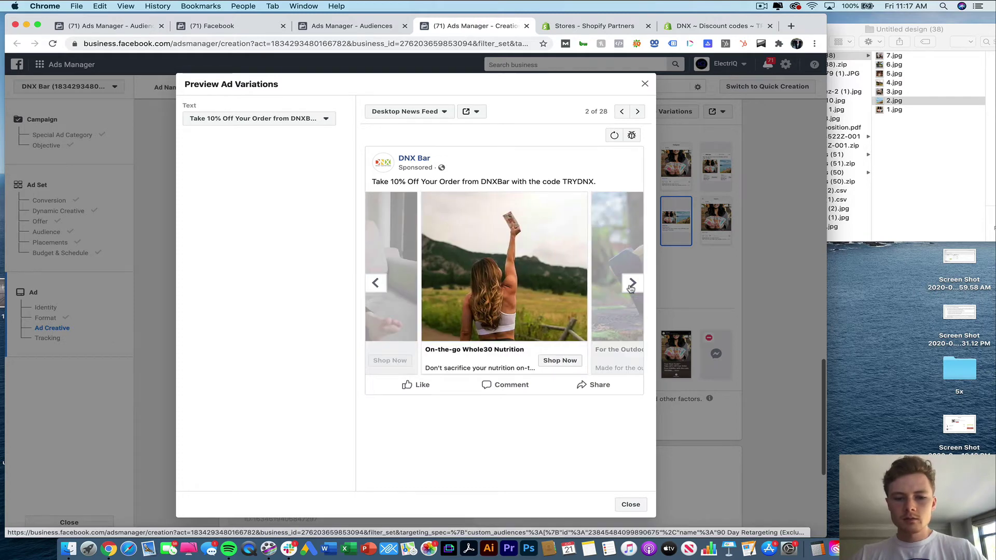
{"action": "left_click", "coordinate": [631, 287]}
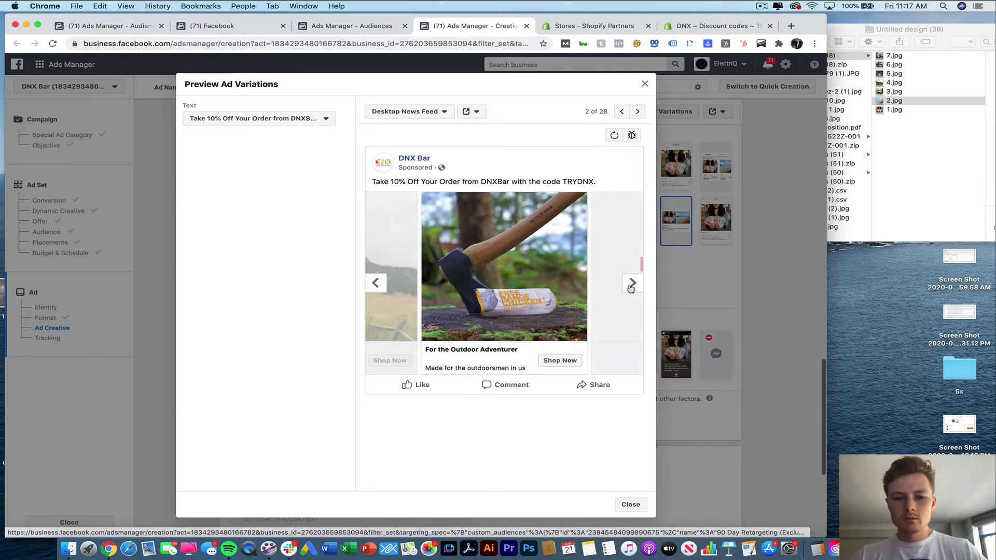
{"action": "left_click", "coordinate": [632, 287]}
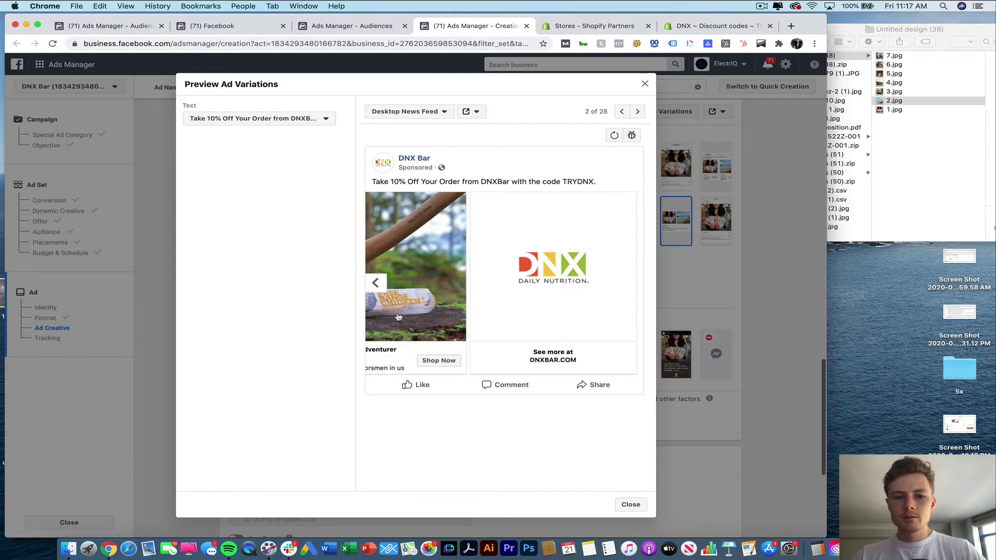
{"action": "left_click", "coordinate": [644, 83]}
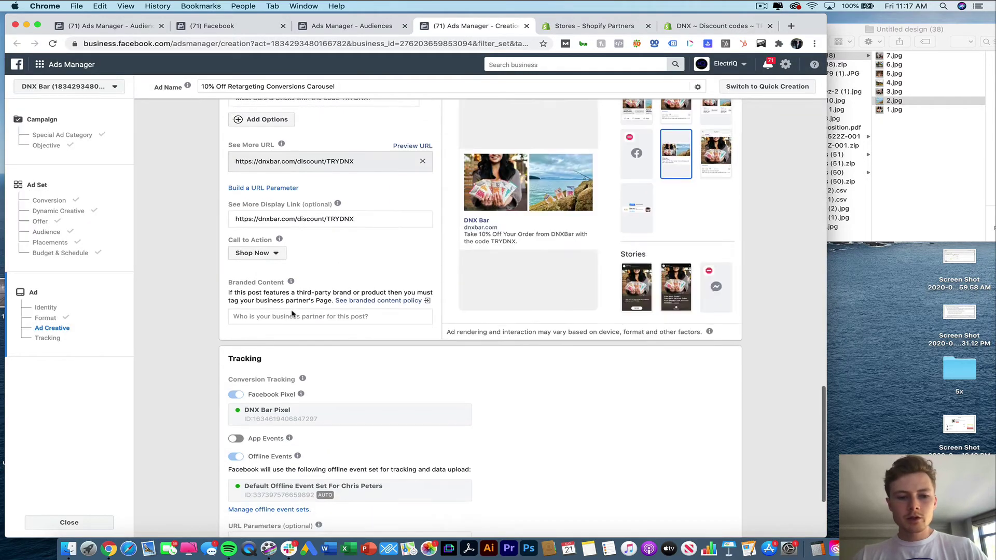
{"action": "scroll", "coordinate": [292, 313], "scroll_direction": "down", "scroll_amount": 5}
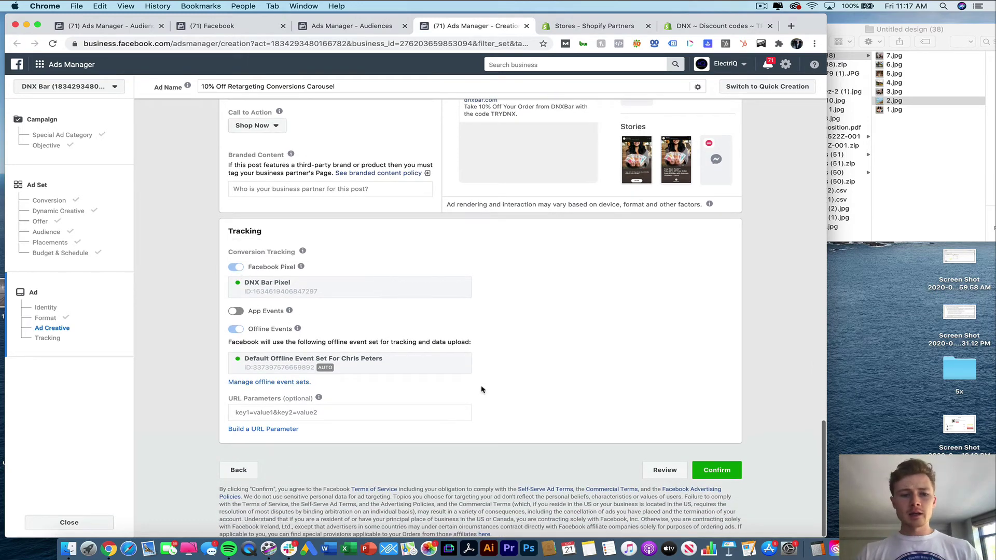
{"action": "scroll", "coordinate": [483, 390], "scroll_direction": "up", "scroll_amount": 8}
{"action": "scroll", "coordinate": [434, 438], "scroll_direction": "down", "scroll_amount": 5}
{"action": "scroll", "coordinate": [435, 438], "scroll_direction": "down", "scroll_amount": 5}
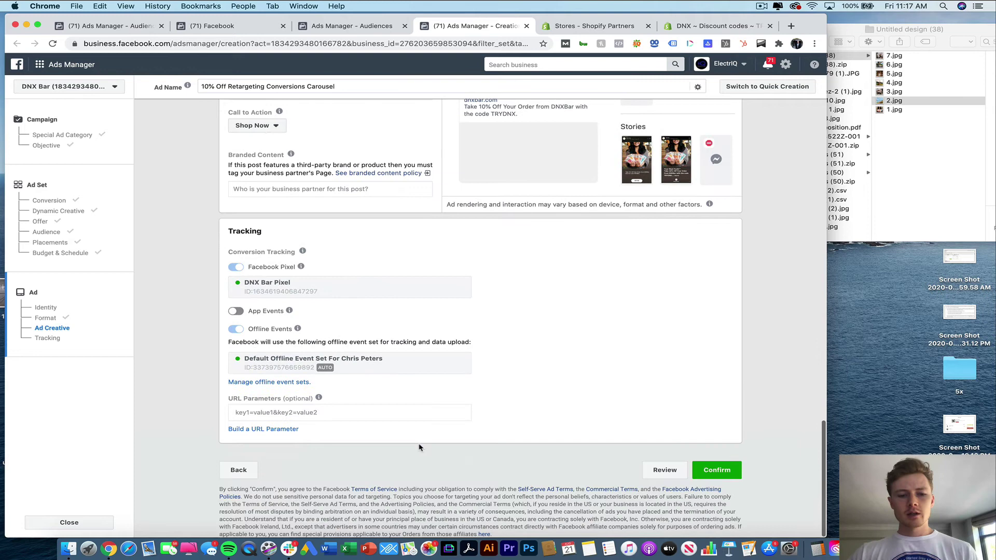
{"action": "scroll", "coordinate": [363, 250], "scroll_direction": "up", "scroll_amount": 9}
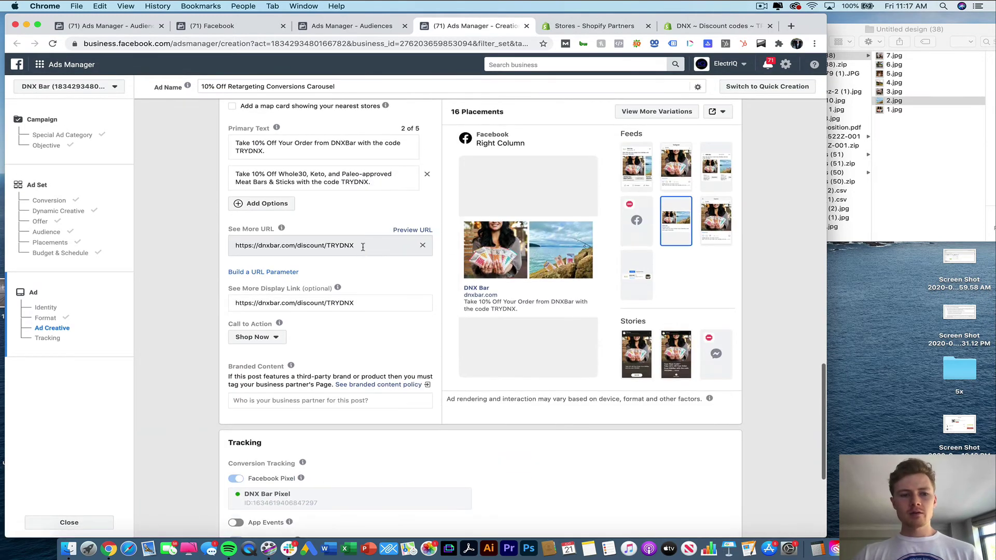
{"action": "left_click", "coordinate": [272, 308]}
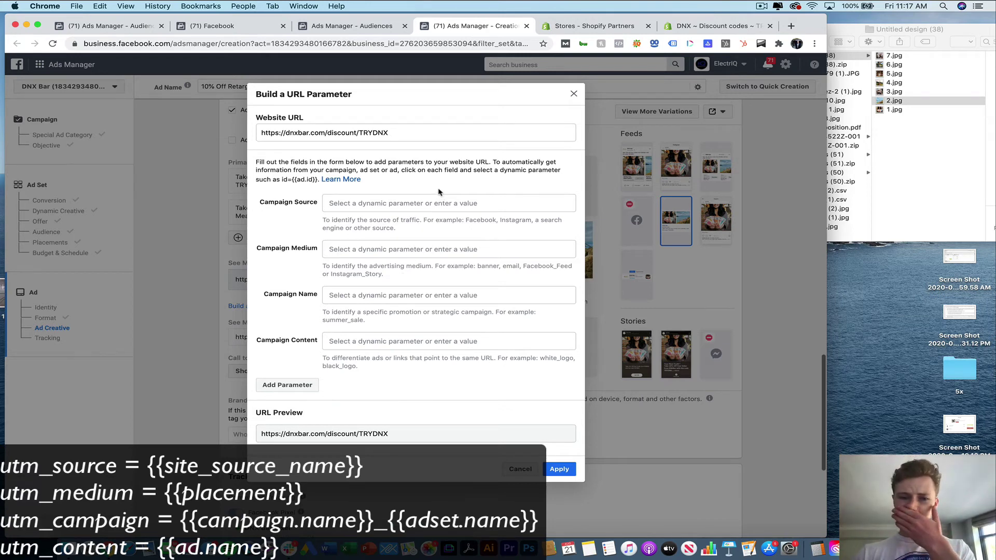
- Review the Campaign Source {{site_source_name}} and Campaign Medium {{placement}} values and their suggestions
{"action": "left_click", "coordinate": [440, 202]}
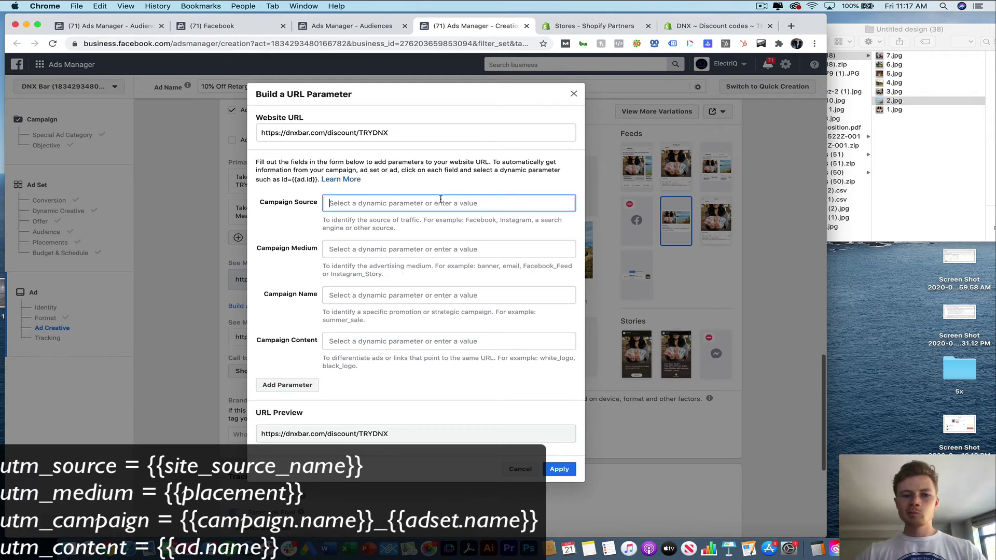
{"action": "left_click", "coordinate": [477, 184]}
{"action": "left_click_drag", "start_coordinate": [464, 219], "coordinate": [529, 222]}
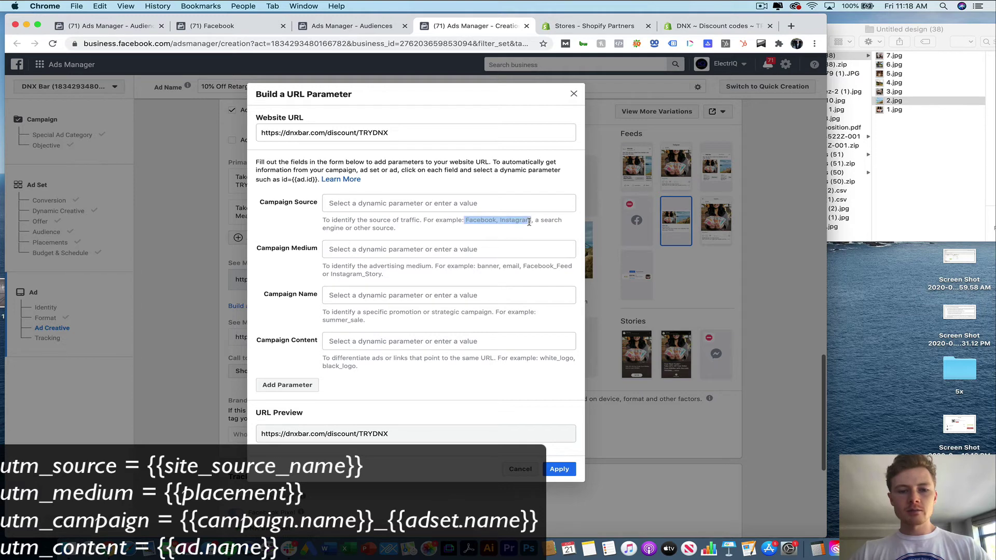
{"action": "left_click", "coordinate": [493, 240]}
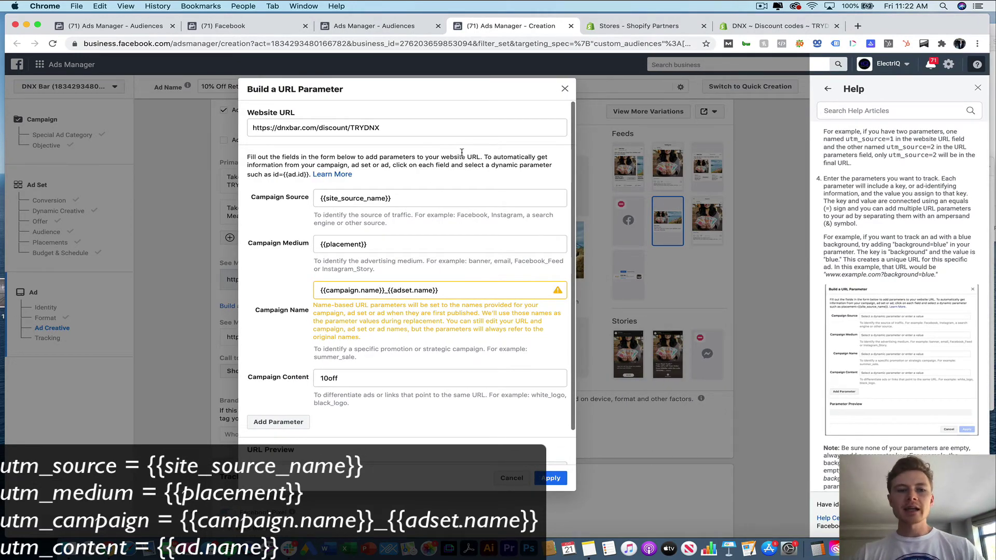
{"action": "left_click", "coordinate": [410, 197]}
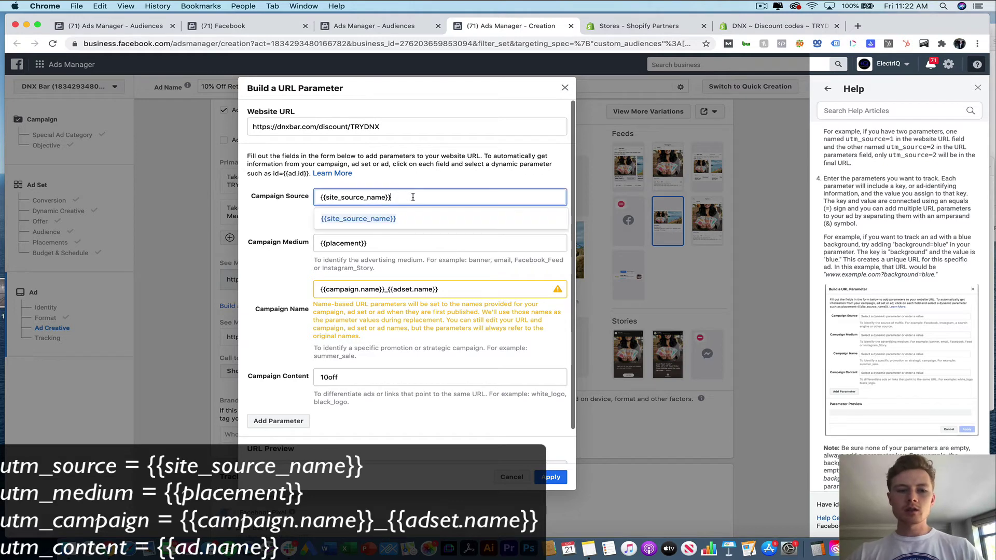
{"action": "left_click", "coordinate": [278, 229]}
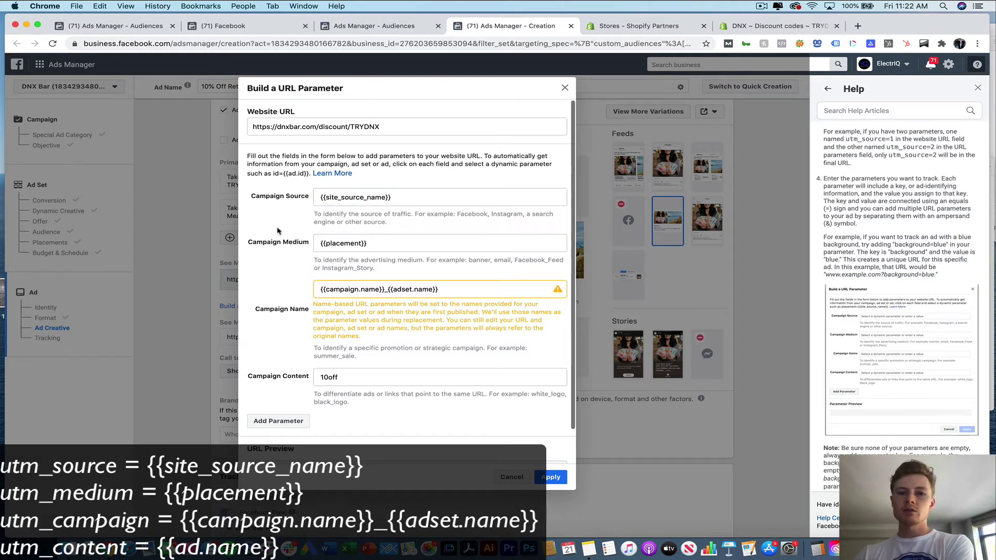
{"action": "left_click", "coordinate": [319, 244]}
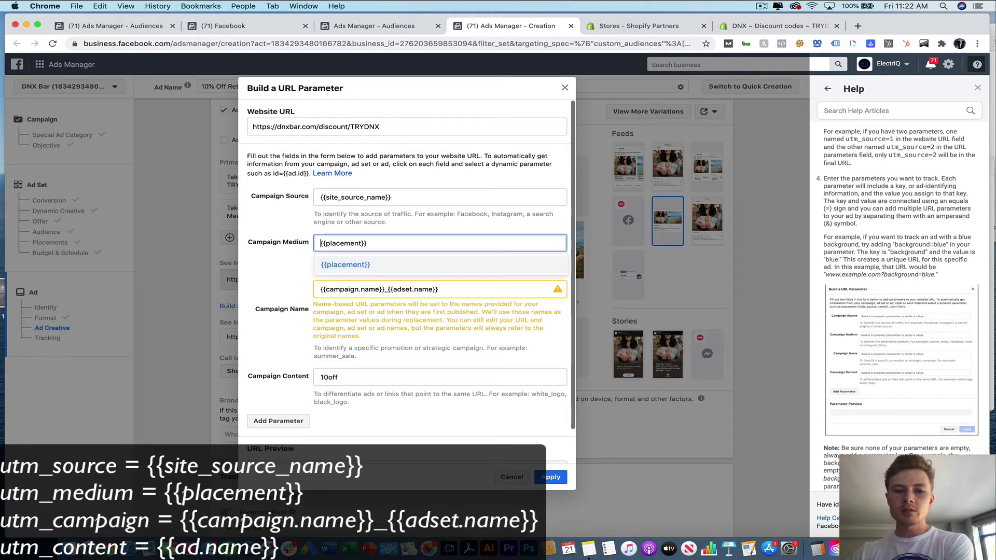
{"action": "left_click", "coordinate": [393, 261]}
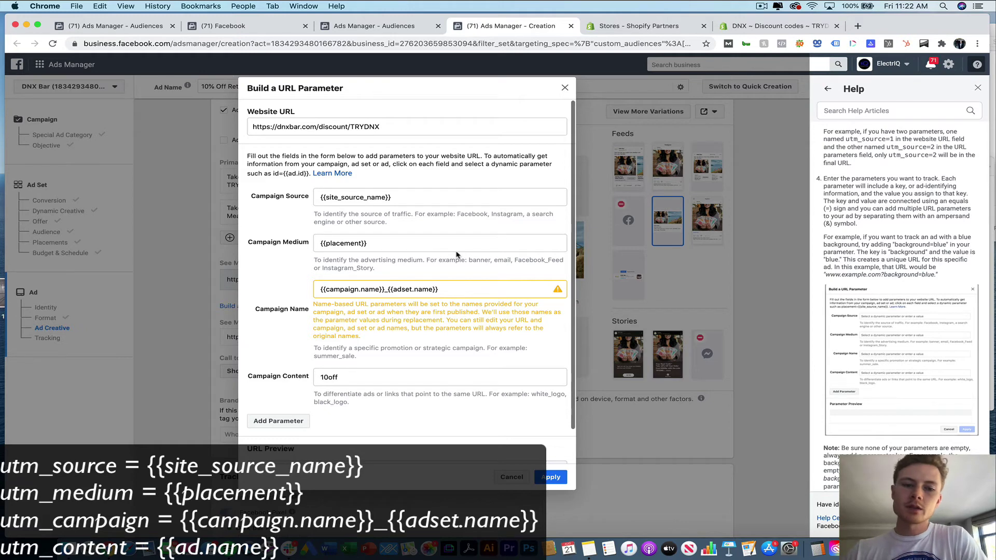
- Edit the Campaign Content value 10off toward 10offcarousel
{"action": "scroll", "coordinate": [417, 287], "scroll_direction": "down", "scroll_amount": 2}
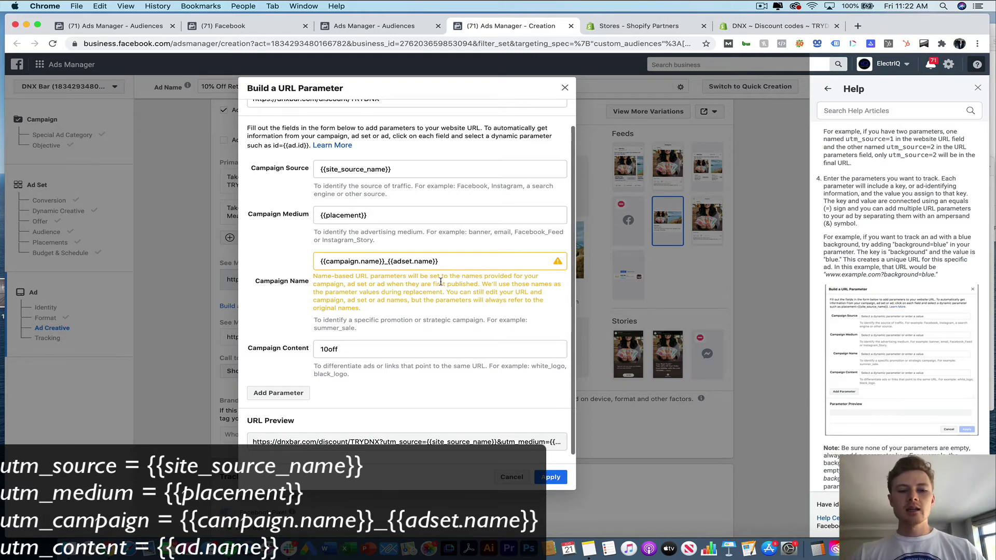
{"action": "left_click", "coordinate": [335, 350]}
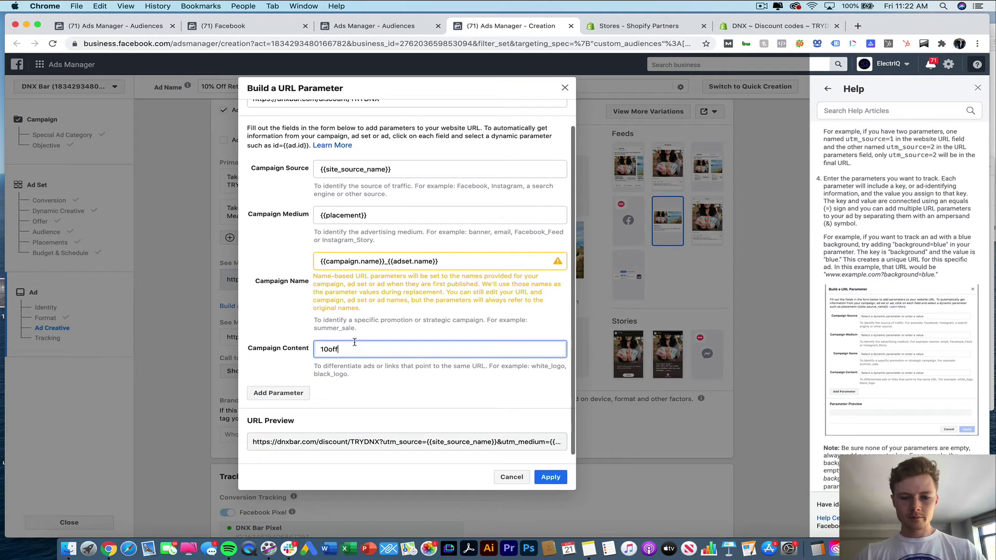
{"action": "type", "text": "sel"}
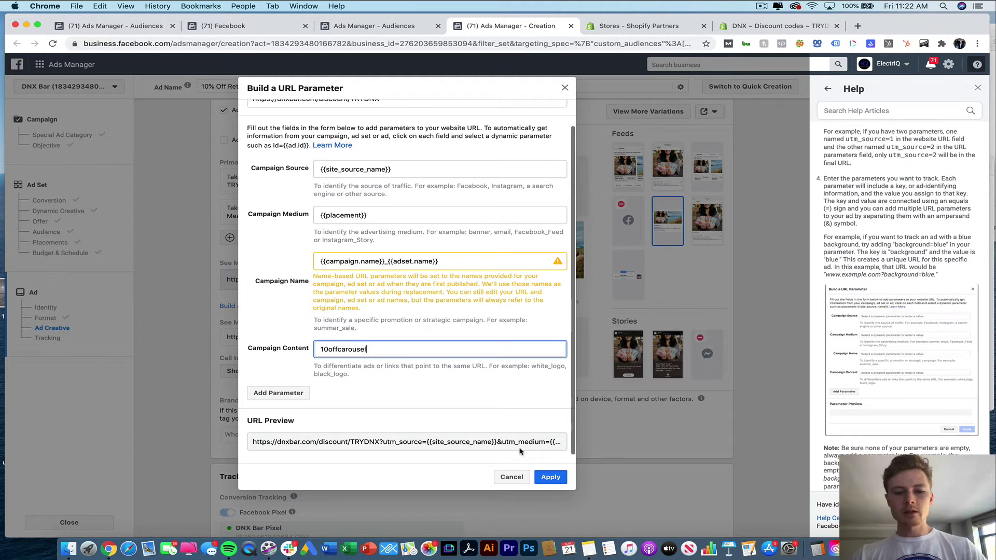
- Apply the built UTM parameters and check the See More URL now carries utm_source={{site_source_name}}
{"action": "left_click", "coordinate": [559, 479]}
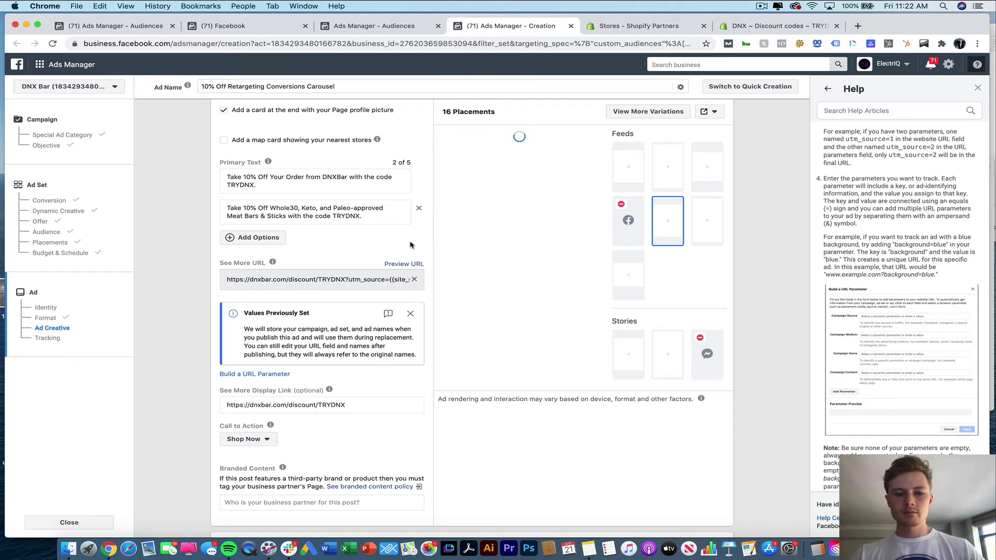
{"action": "scroll", "coordinate": [410, 245], "scroll_direction": "down", "scroll_amount": 1}
{"action": "scroll", "coordinate": [409, 245], "scroll_direction": "down", "scroll_amount": 1}
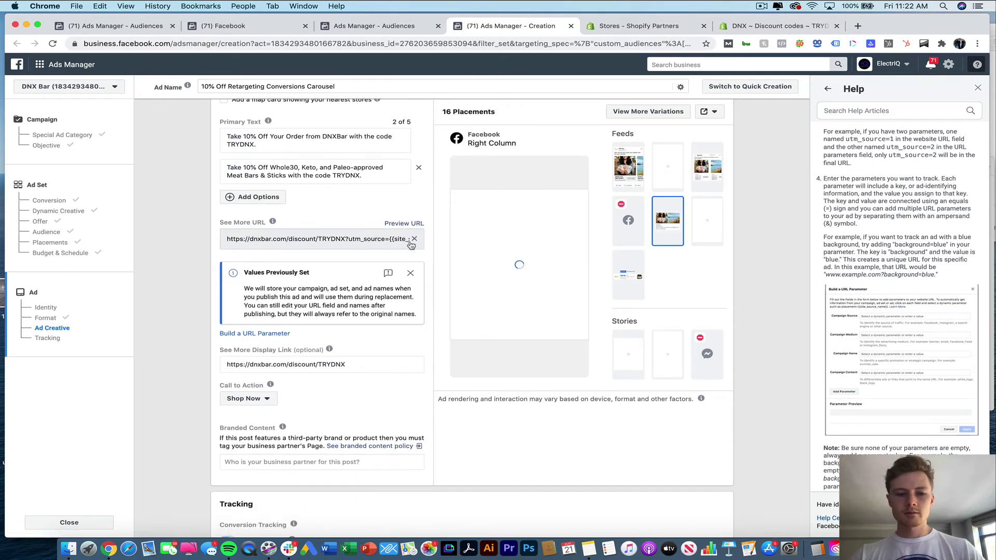
{"action": "scroll", "coordinate": [410, 245], "scroll_direction": "up", "scroll_amount": 2}
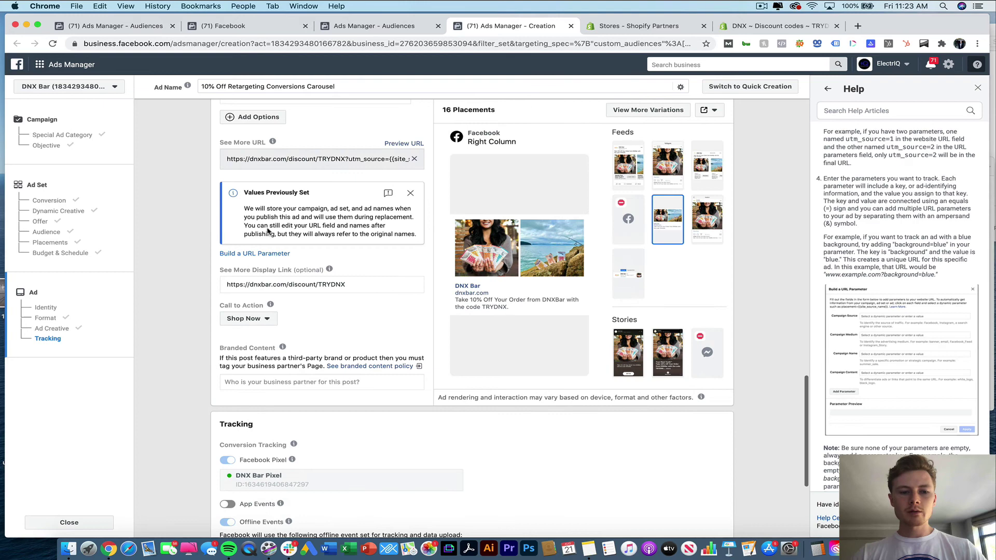
{"action": "scroll", "coordinate": [268, 232], "scroll_direction": "up", "scroll_amount": 3}
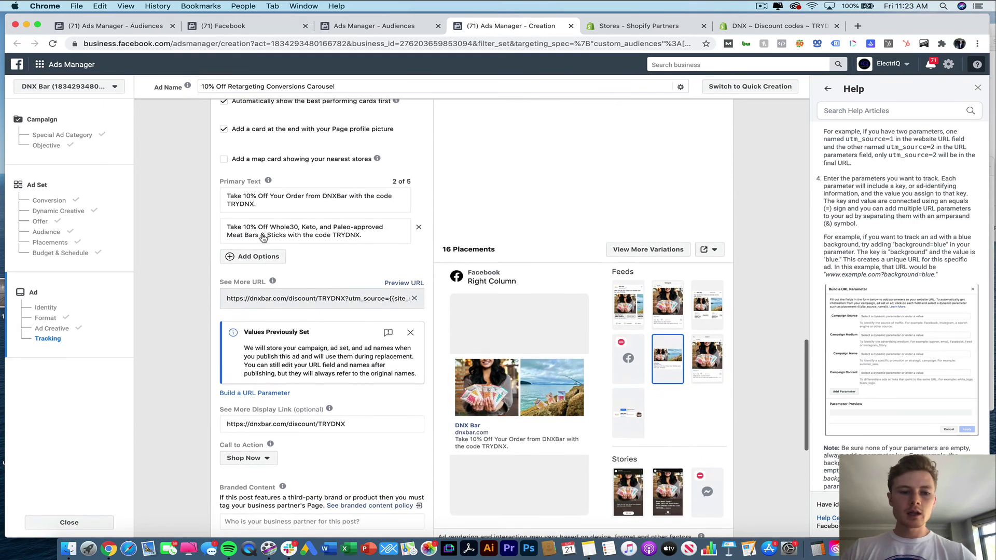
{"action": "scroll", "coordinate": [258, 381], "scroll_direction": "up", "scroll_amount": 8}
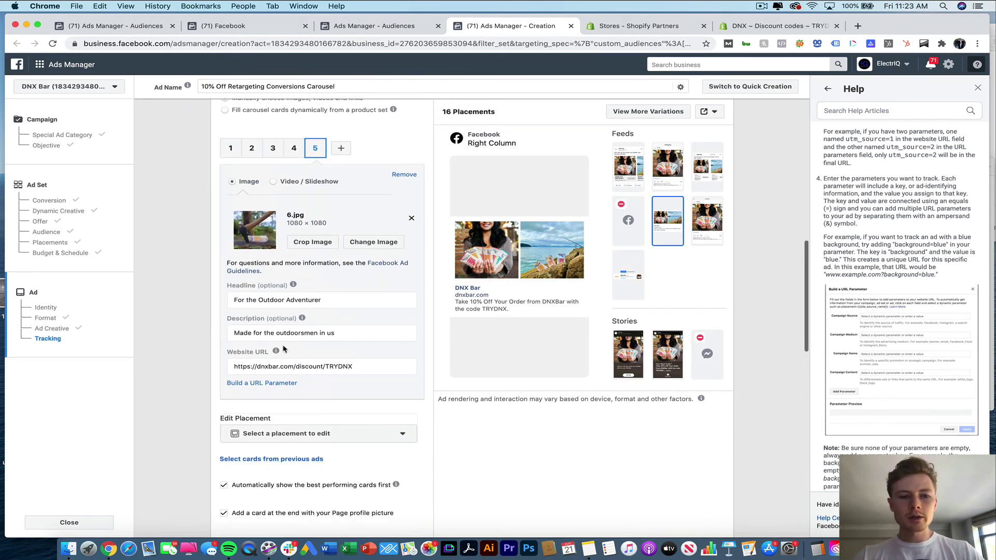
- Move down to the Tracking section's URL Parameters field
{"action": "scroll", "coordinate": [358, 398], "scroll_direction": "down", "scroll_amount": 6}
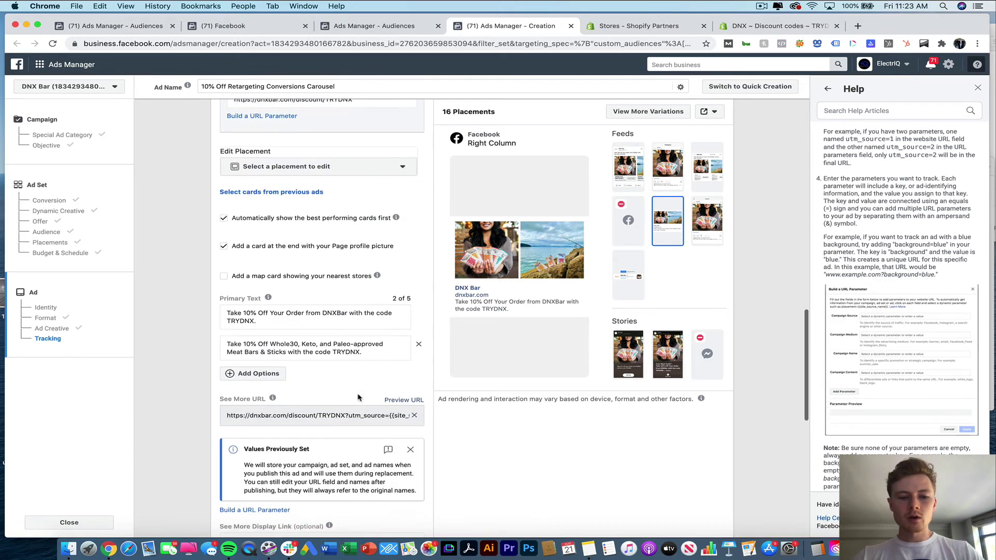
{"action": "left_click", "coordinate": [415, 387]}
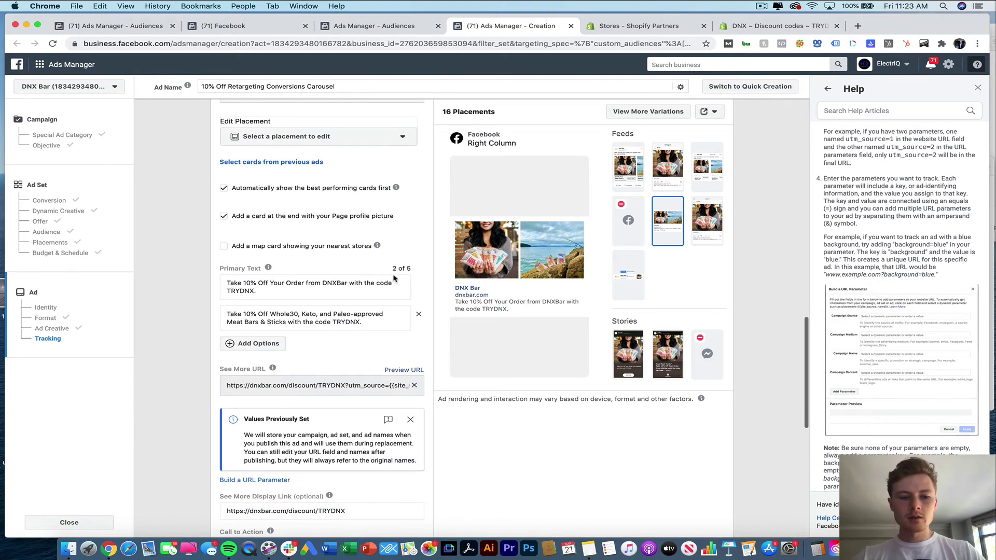
{"action": "scroll", "coordinate": [394, 279], "scroll_direction": "down", "scroll_amount": 4}
{"action": "scroll", "coordinate": [393, 278], "scroll_direction": "down", "scroll_amount": 3}
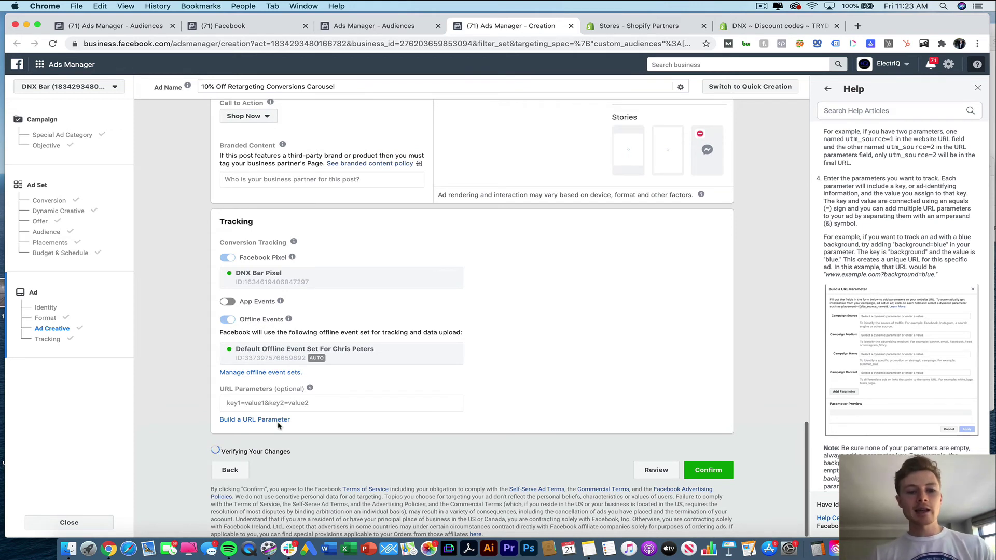
- Build tracking URL parameters with campaign source {{site_source_name}}
{"action": "left_click", "coordinate": [296, 403]}
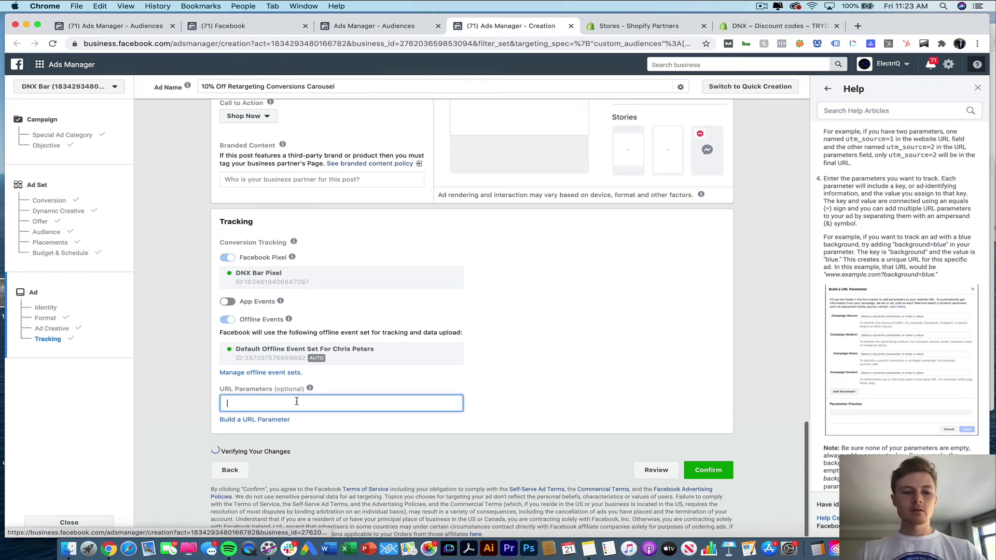
{"action": "left_click", "coordinate": [262, 422]}
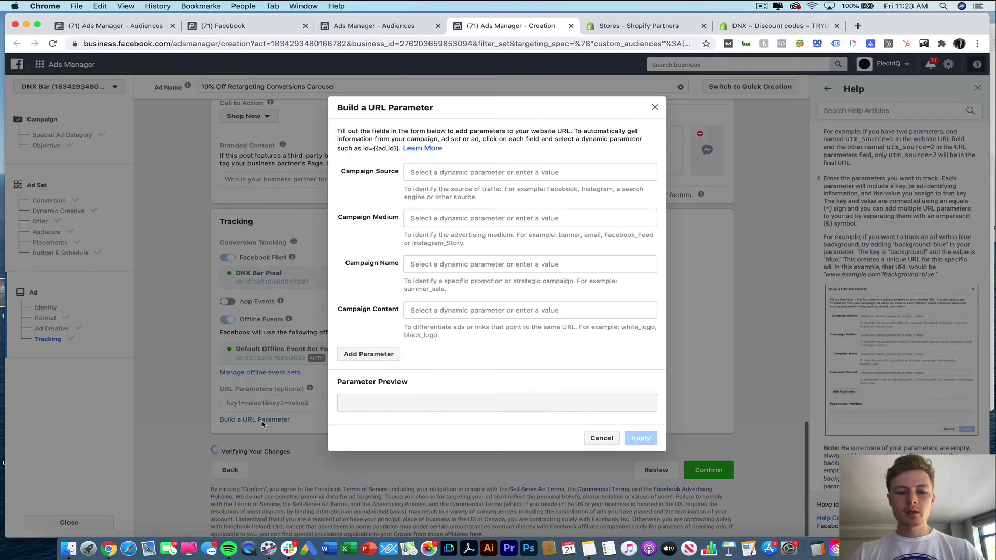
{"action": "left_click", "coordinate": [418, 171]}
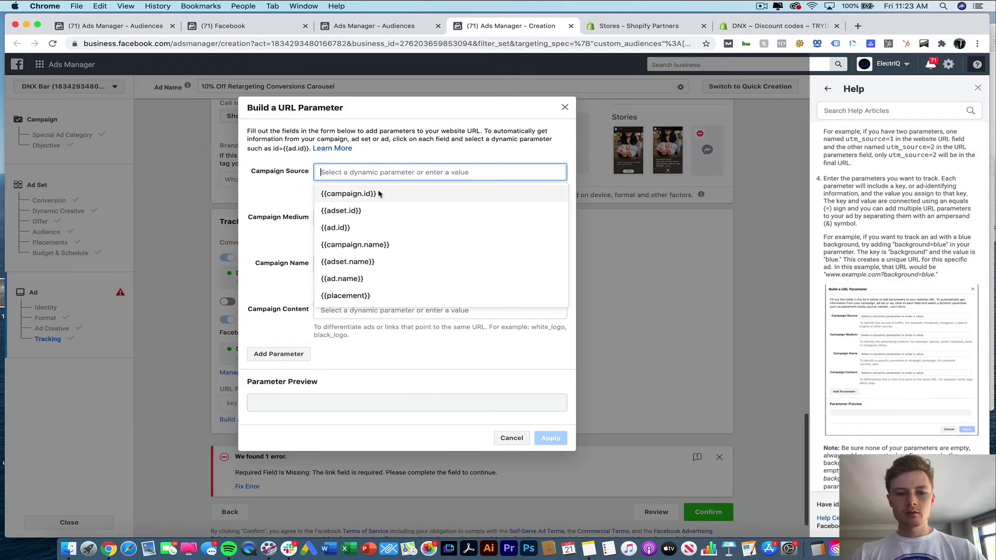
{"action": "scroll", "coordinate": [386, 273], "scroll_direction": "down", "scroll_amount": 1}
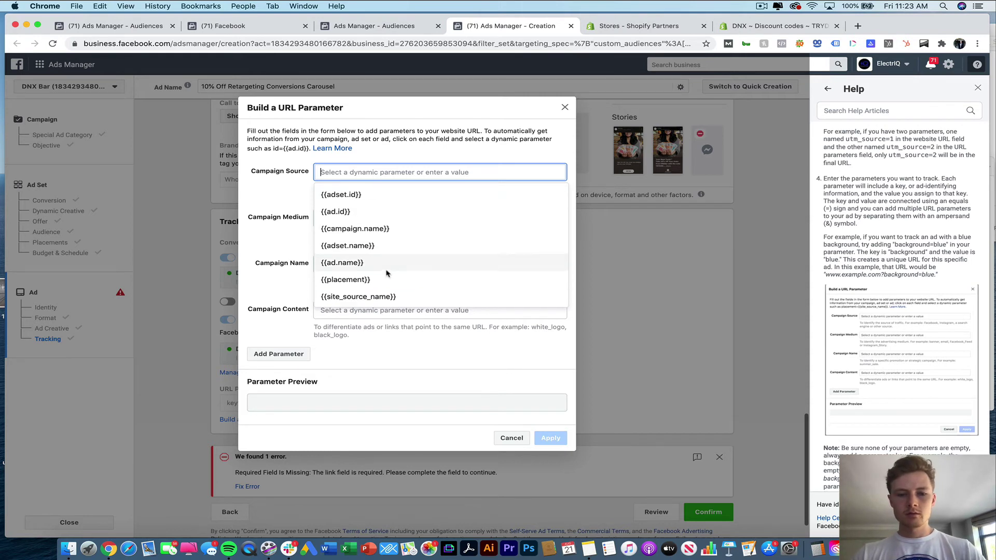
{"action": "scroll", "coordinate": [387, 273], "scroll_direction": "up", "scroll_amount": 1}
{"action": "scroll", "coordinate": [386, 274], "scroll_direction": "down", "scroll_amount": 1}
{"action": "left_click", "coordinate": [380, 298]}
- Set the campaign medium to {{placement}}
{"action": "left_click", "coordinate": [371, 219]}
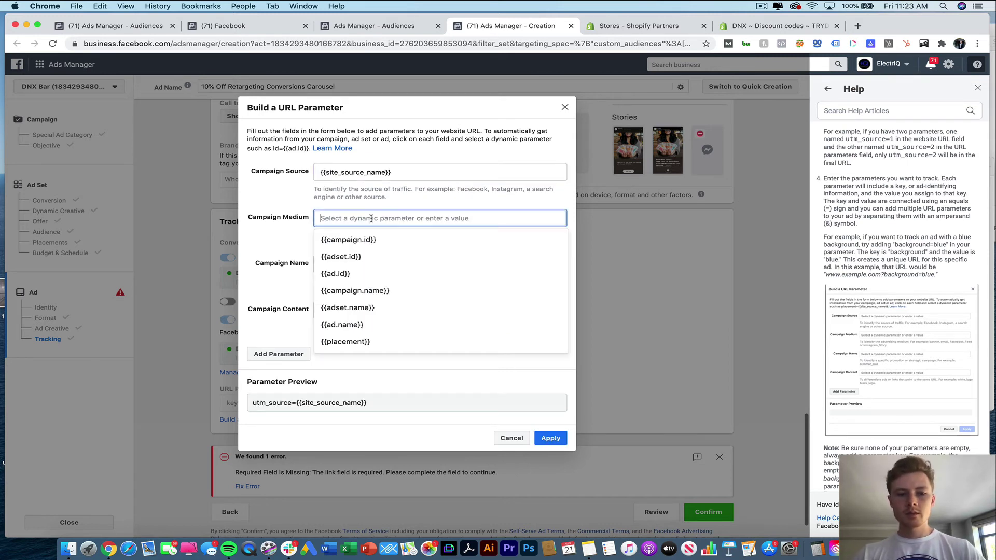
{"action": "type", "text": "placement"}
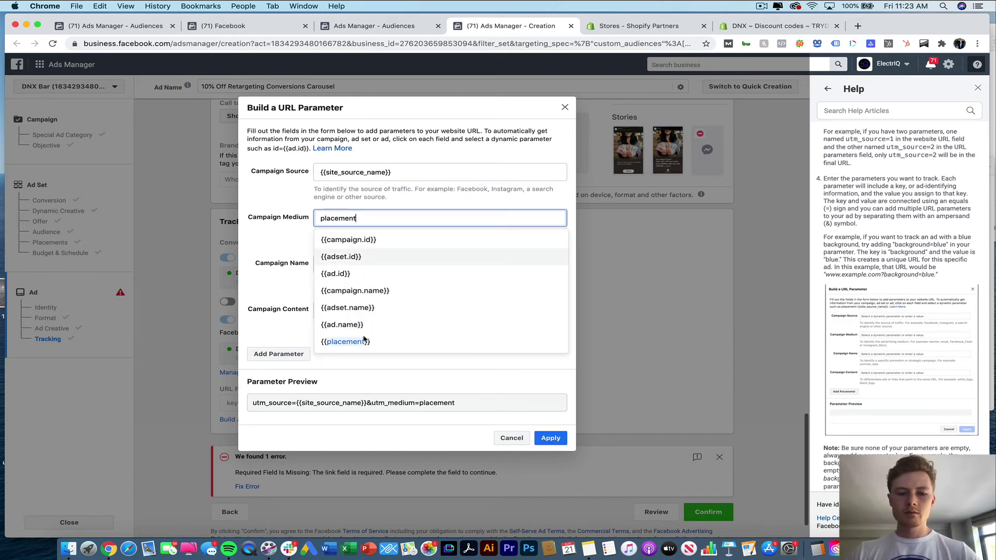
{"action": "left_click", "coordinate": [366, 342]}
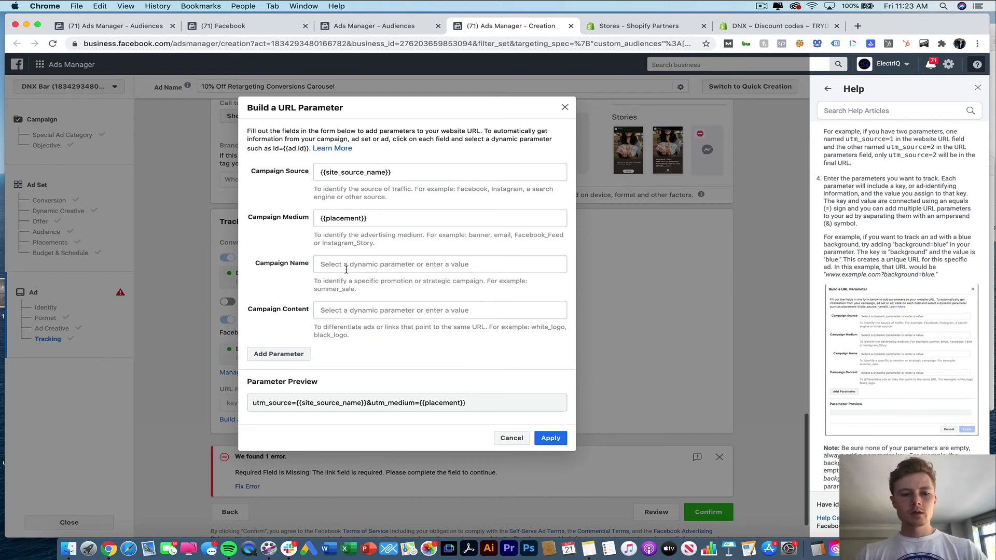
- Set the campaign name to {{campaign.name}}_{{adset.name}}
{"action": "left_click", "coordinate": [346, 265]}
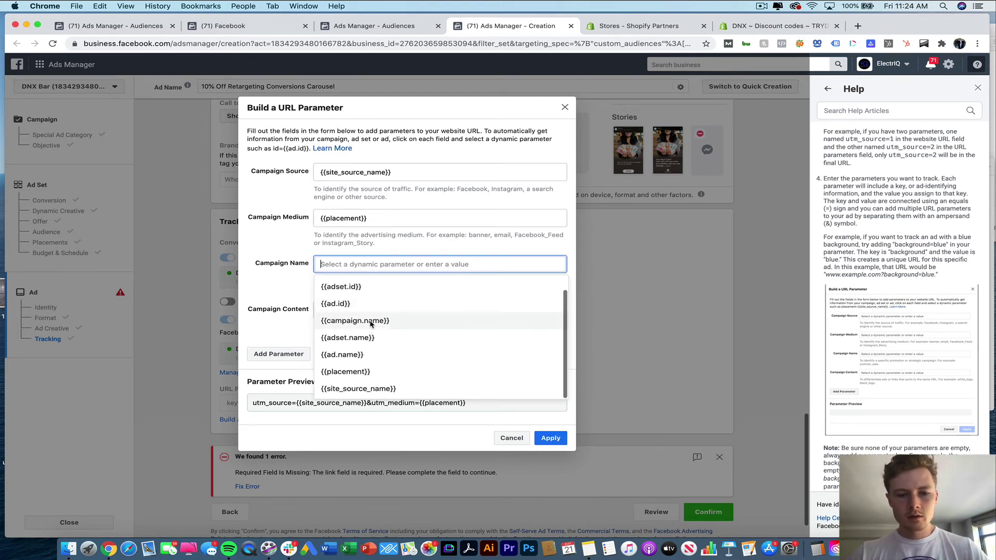
{"action": "left_click", "coordinate": [371, 322]}
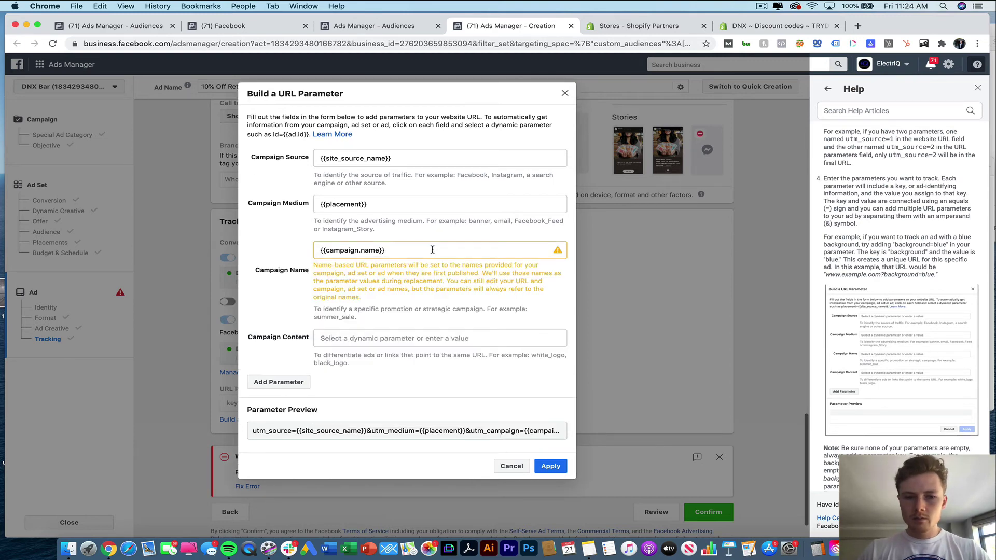
{"action": "left_click", "coordinate": [433, 250]}
{"action": "type", "text": "_{"}
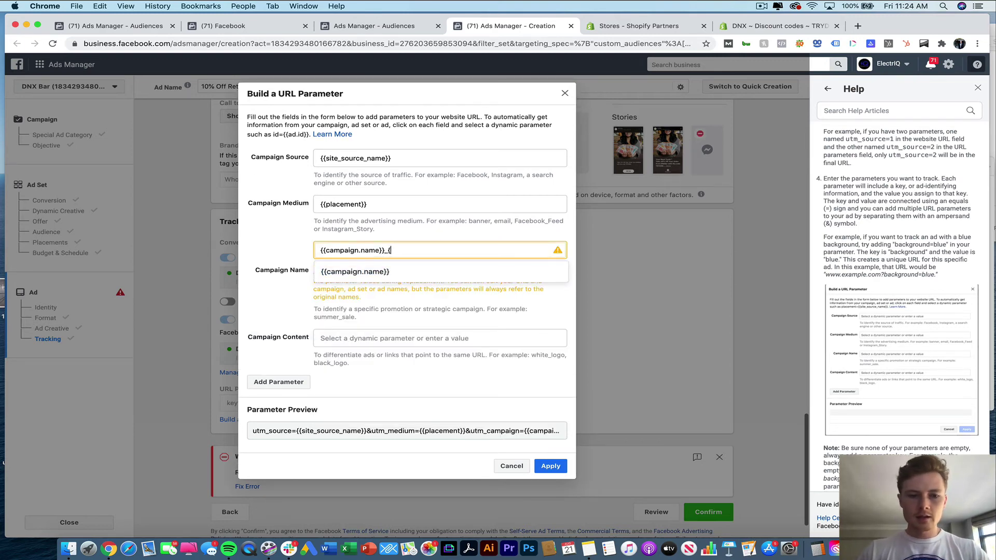
{"action": "type", "text": "{"}
{"action": "type", "text": "ad"}
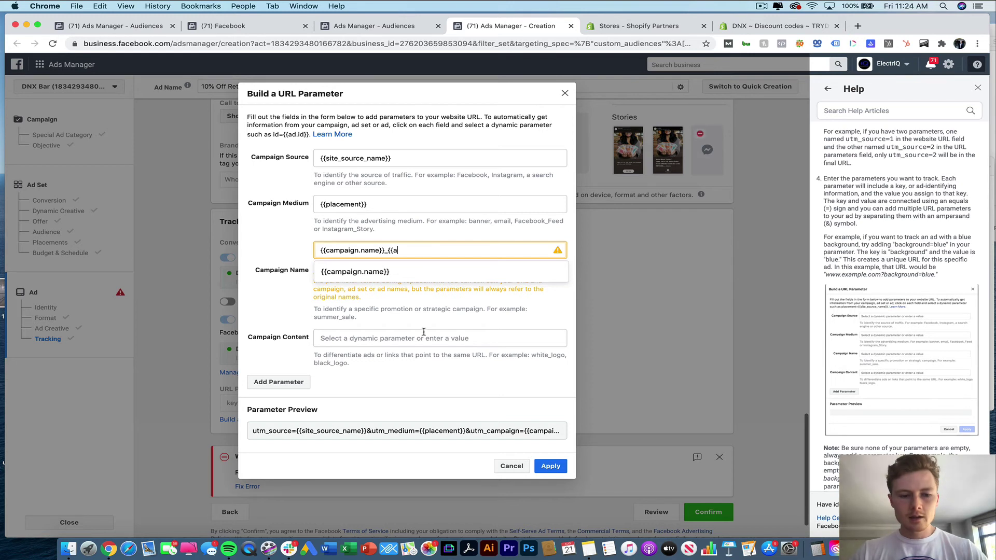
{"action": "left_click", "coordinate": [413, 338]}
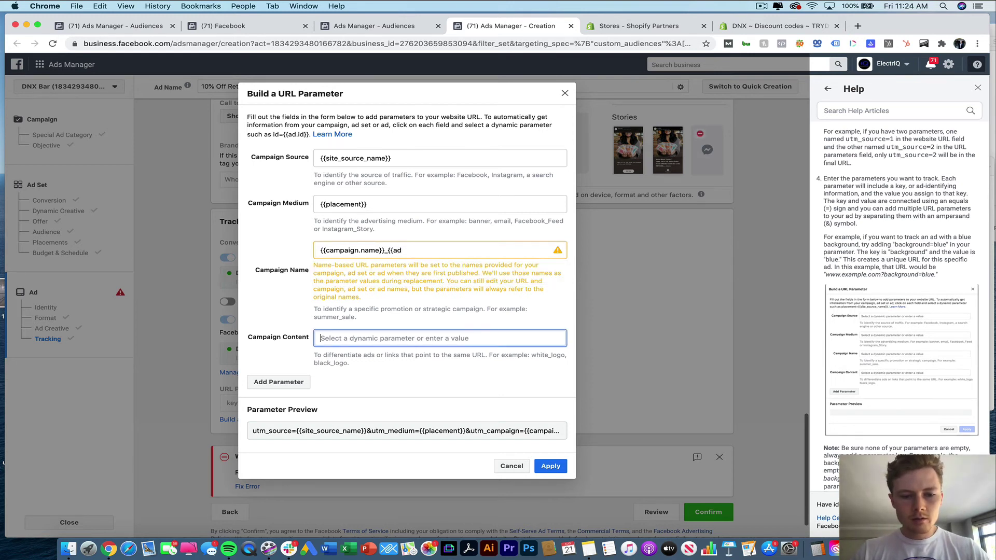
{"action": "type", "text": "ad"}
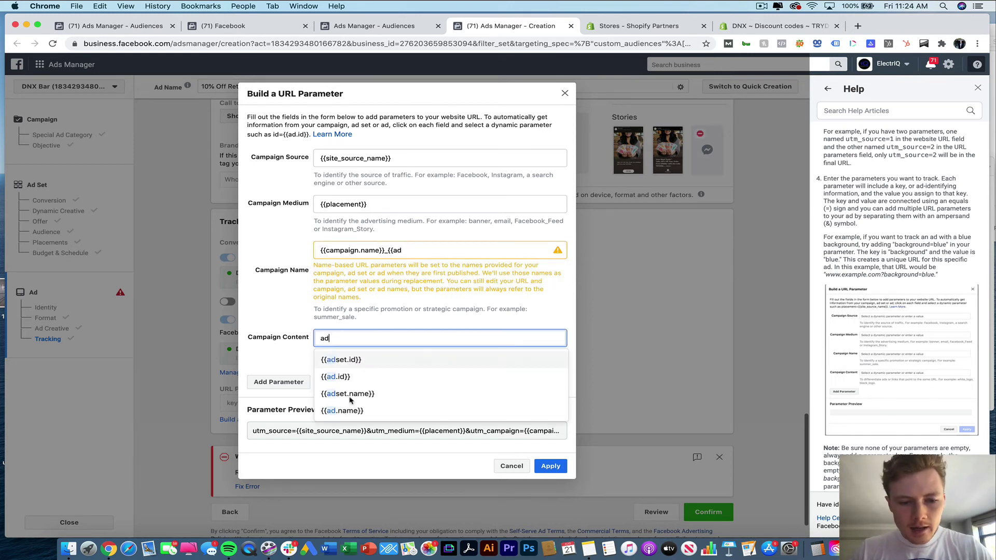
{"action": "left_click", "coordinate": [414, 250]}
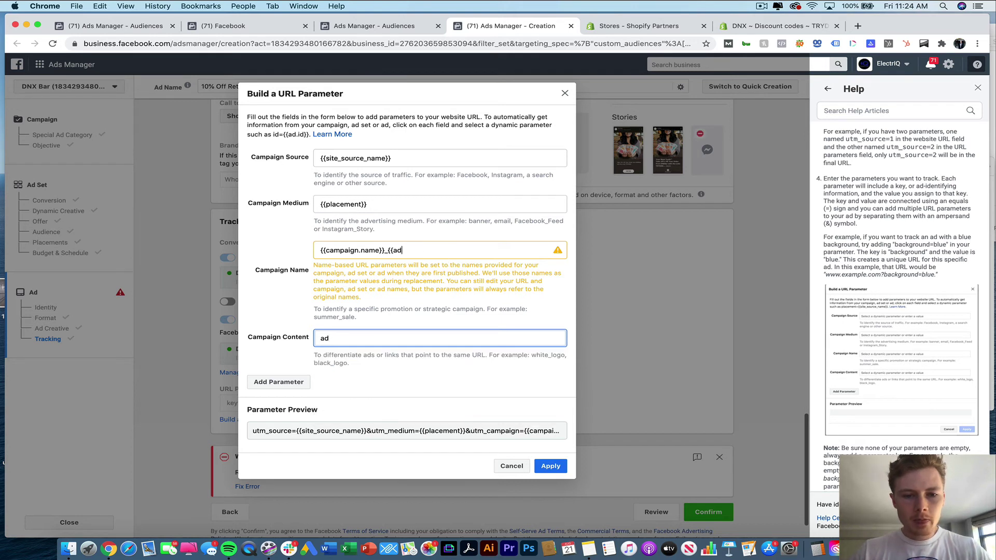
{"action": "type", "text": "set."}
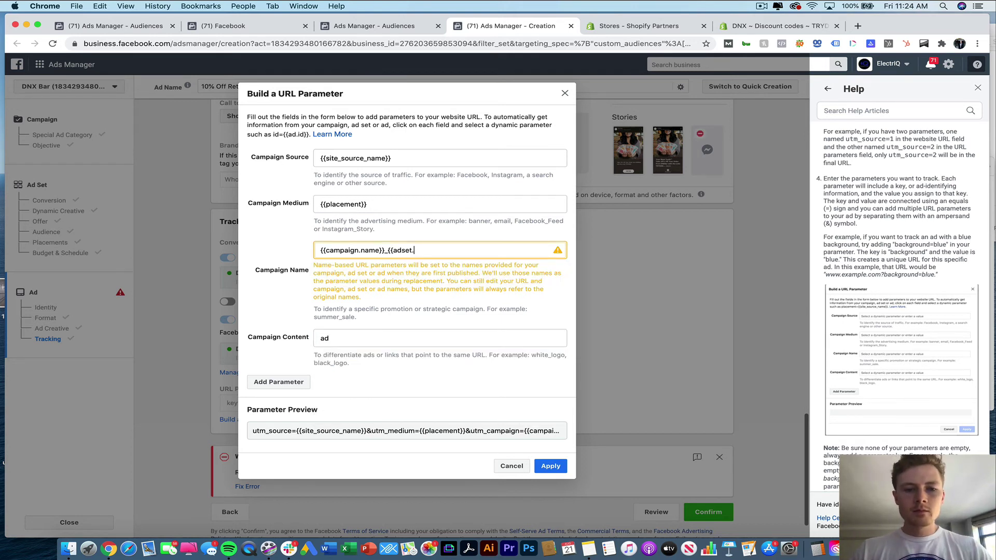
{"action": "type", "text": "name"}
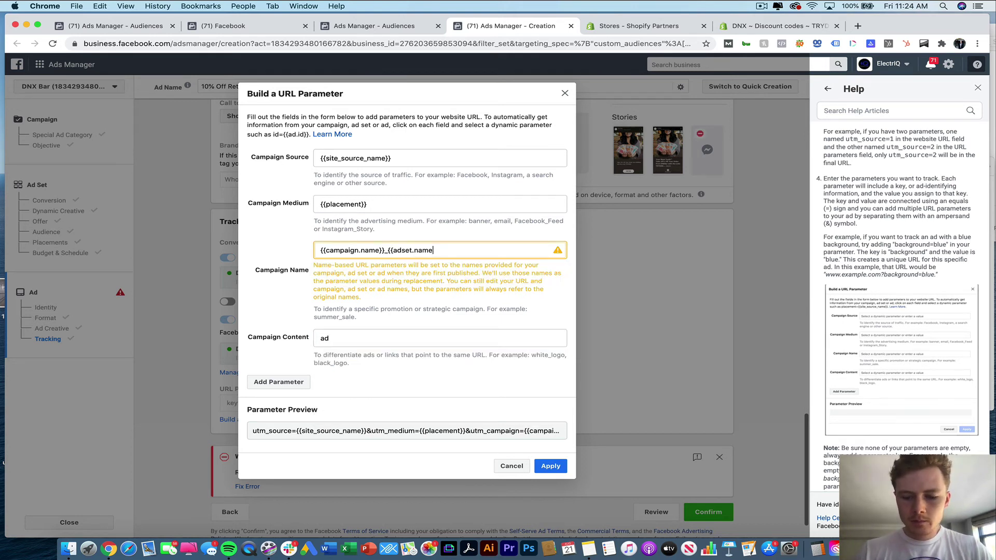
{"action": "type", "text": "}}"}
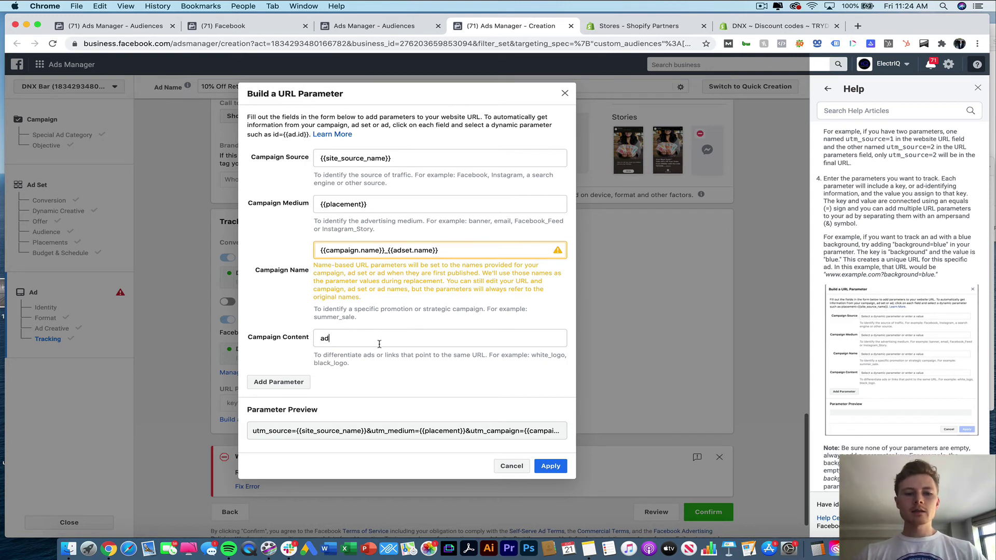
- Set the campaign content to 10offcarousel and apply the parameters to the ad's tracking
{"action": "left_click", "coordinate": [379, 344]}
{"action": "key", "text": "super+a"}
{"action": "type", "text": "0of"}
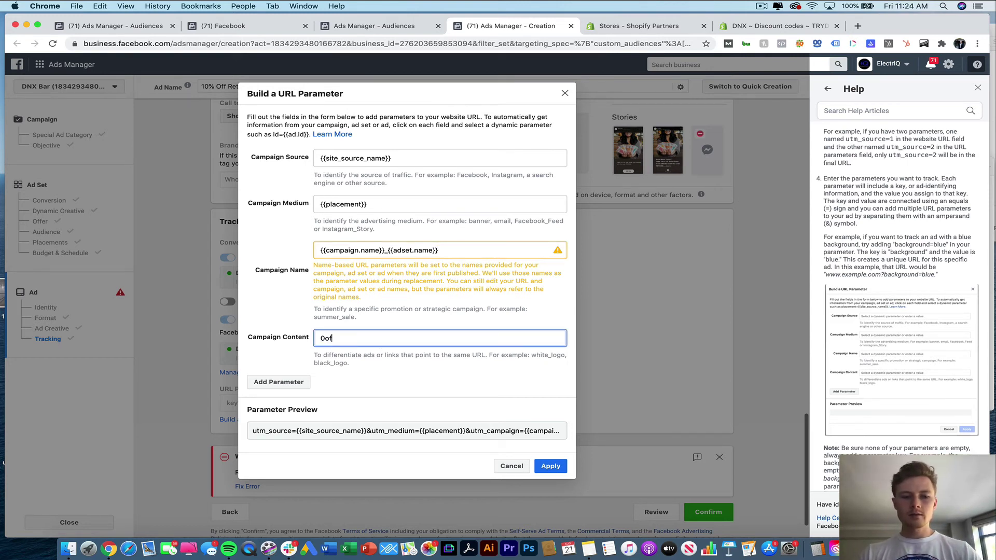
{"action": "type", "text": "fcarousel"}
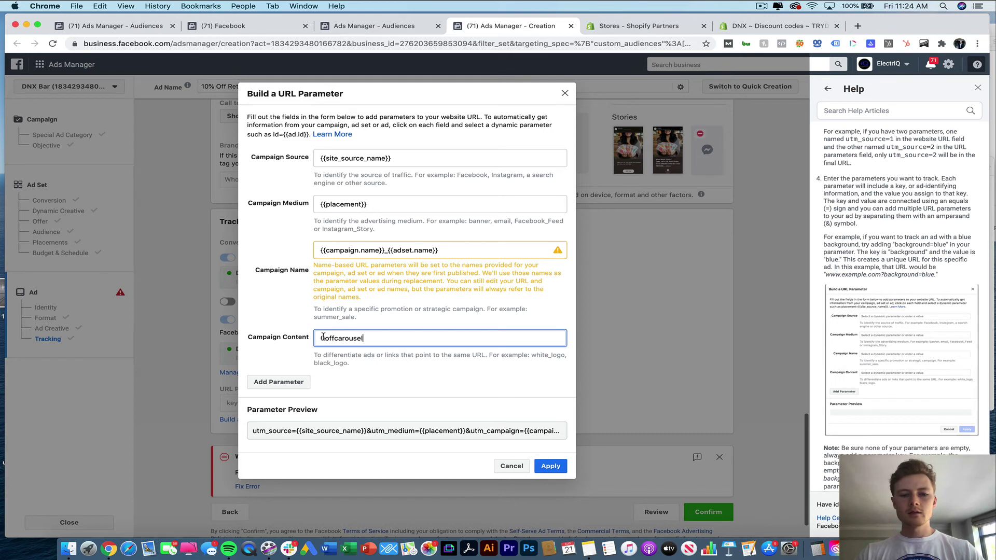
{"action": "left_click", "coordinate": [321, 338]}
{"action": "type", "text": "1"}
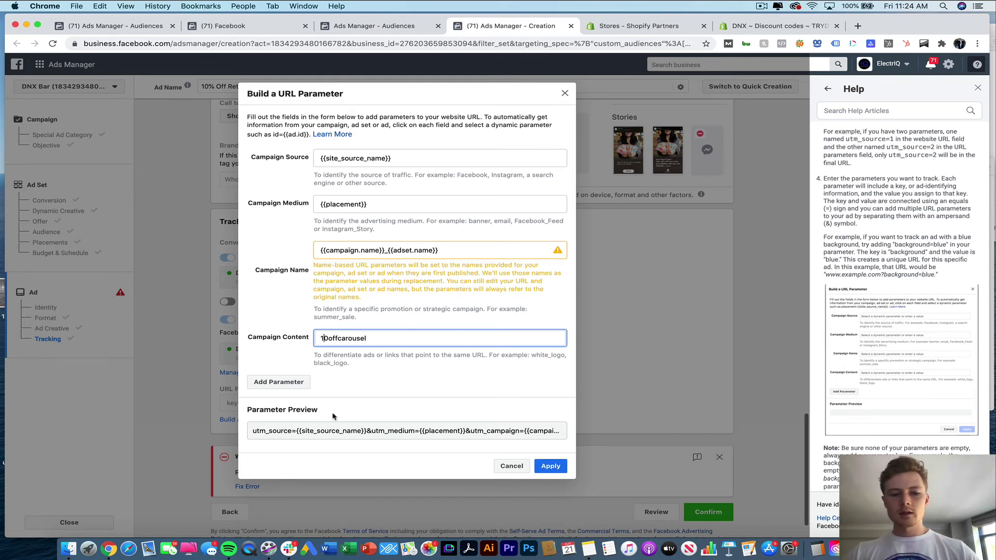
{"action": "scroll", "coordinate": [439, 344], "scroll_direction": "down", "scroll_amount": 1}
{"action": "left_click", "coordinate": [550, 467]}
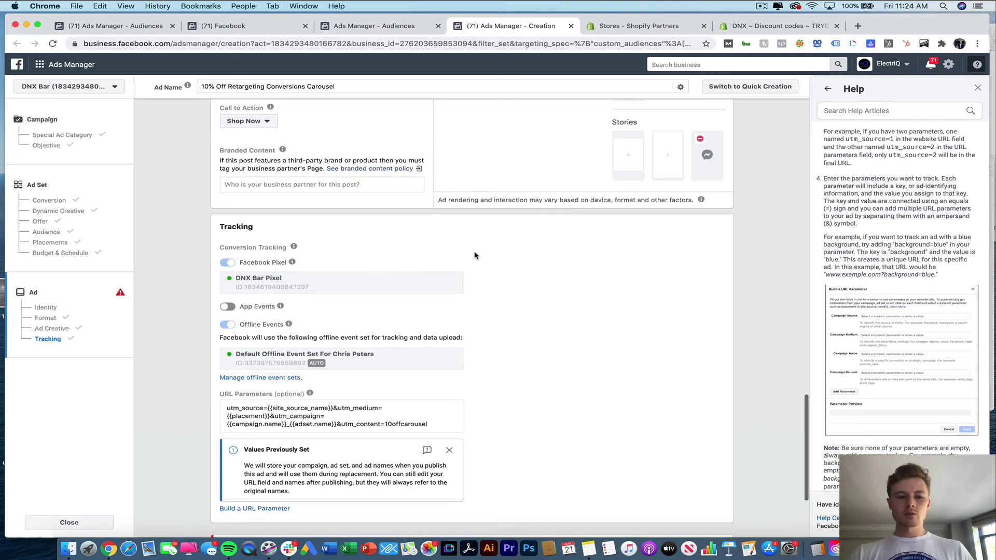
{"action": "scroll", "coordinate": [475, 255], "scroll_direction": "up", "scroll_amount": 1}
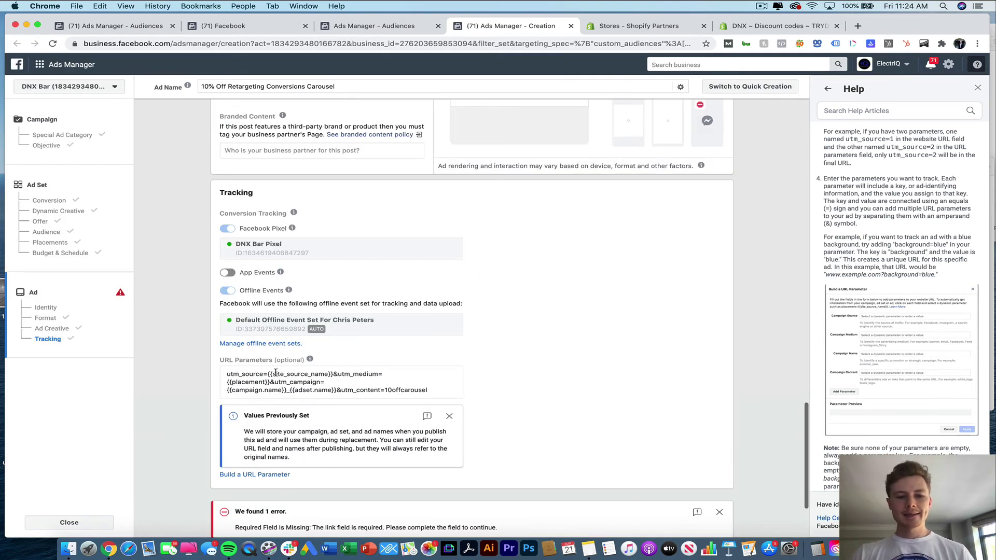
{"action": "scroll", "coordinate": [275, 373], "scroll_direction": "down", "scroll_amount": 3}
{"action": "scroll", "coordinate": [276, 373], "scroll_direction": "down", "scroll_amount": 5}
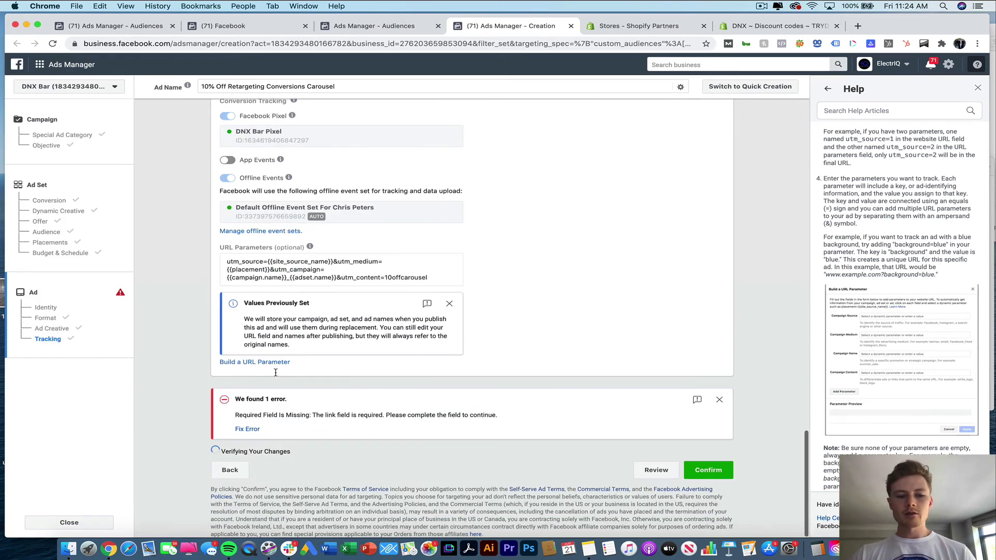
{"action": "scroll", "coordinate": [487, 398], "scroll_direction": "up", "scroll_amount": 10}
{"action": "scroll", "coordinate": [487, 399], "scroll_direction": "up", "scroll_amount": 7}
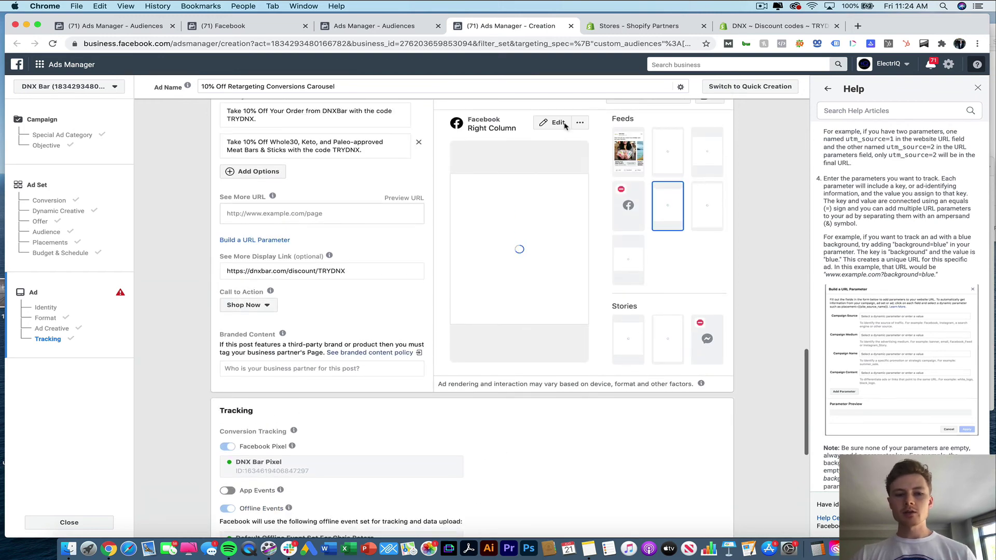
{"action": "scroll", "coordinate": [342, 180], "scroll_direction": "up", "scroll_amount": 10}
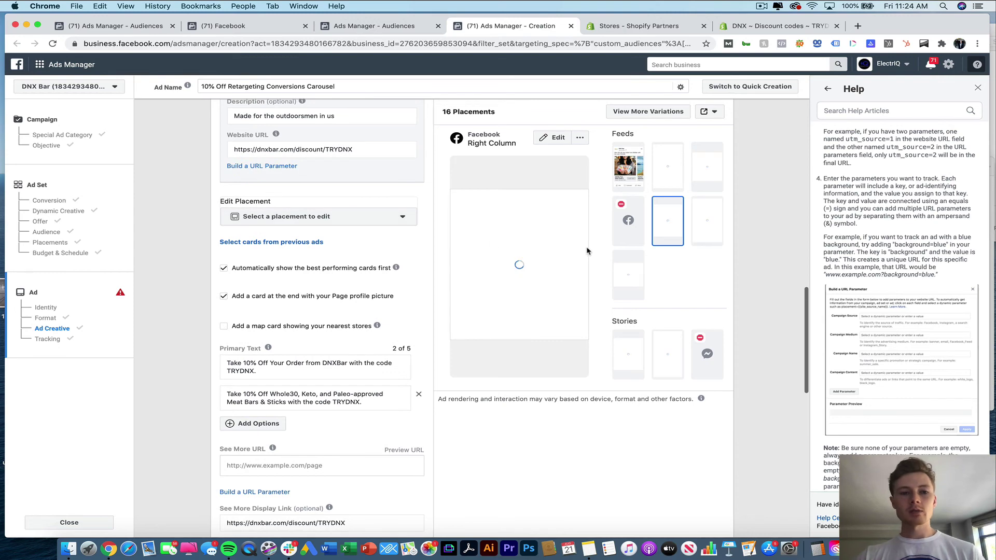
{"action": "scroll", "coordinate": [308, 238], "scroll_direction": "up", "scroll_amount": 7}
{"action": "scroll", "coordinate": [309, 238], "scroll_direction": "up", "scroll_amount": 2}
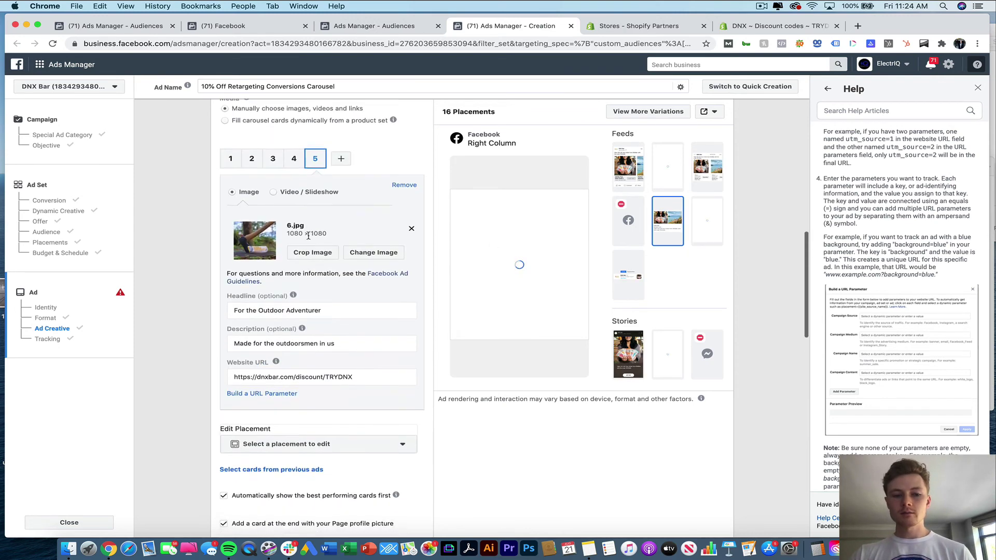
{"action": "scroll", "coordinate": [309, 239], "scroll_direction": "down", "scroll_amount": 4}
{"action": "scroll", "coordinate": [308, 239], "scroll_direction": "down", "scroll_amount": 19}
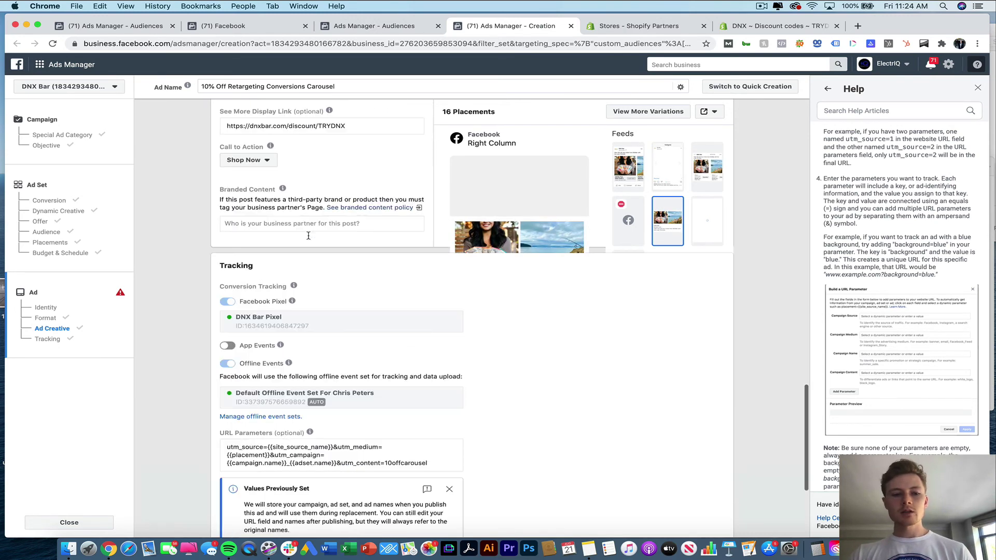
{"action": "scroll", "coordinate": [345, 283], "scroll_direction": "down", "scroll_amount": 1}
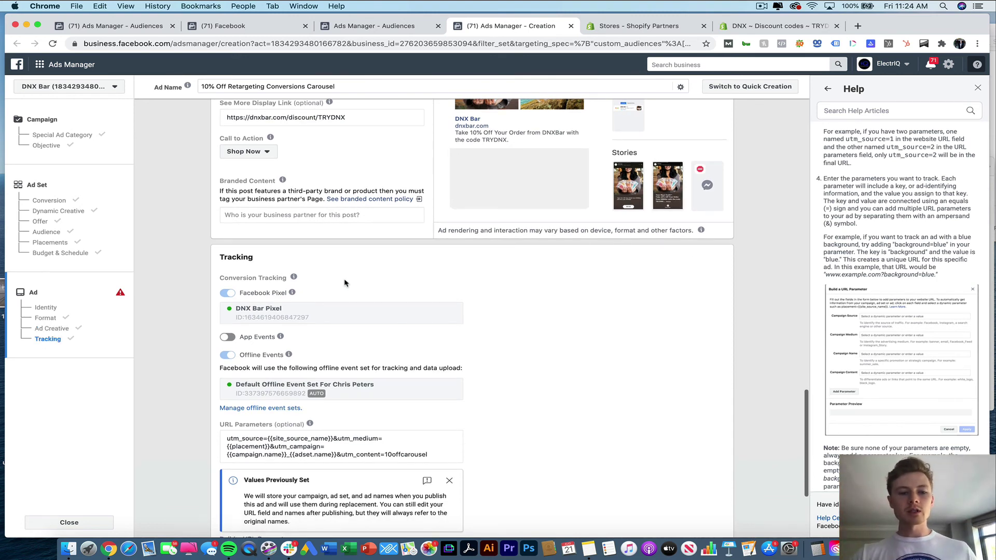
{"action": "scroll", "coordinate": [345, 282], "scroll_direction": "down", "scroll_amount": 5}
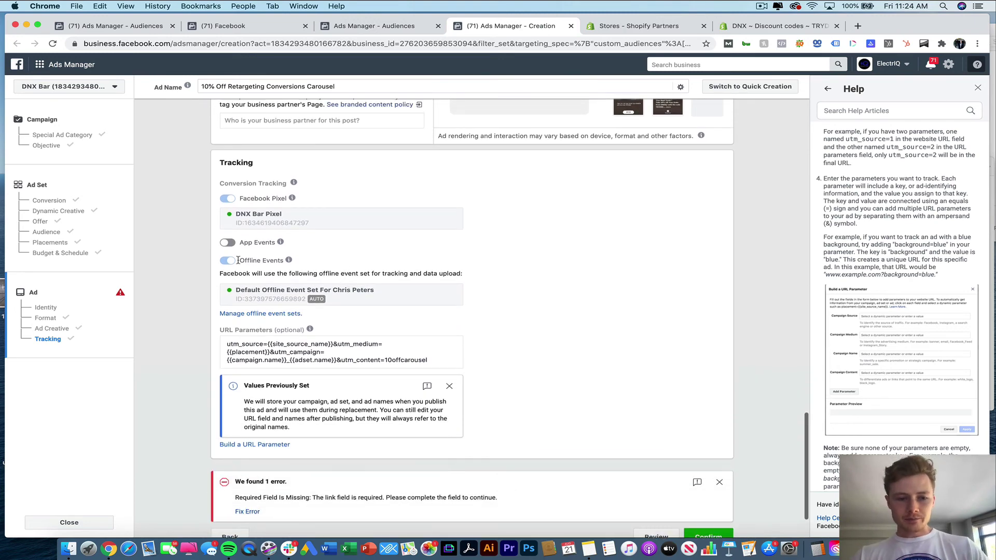